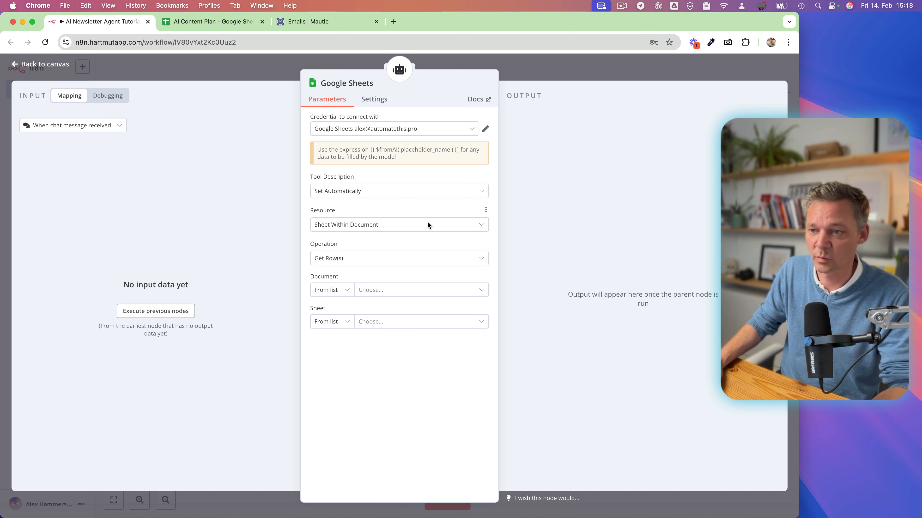
Connect the Google Sheets tool to the AI Content Plan document and its Sheet1.
click(370, 290)
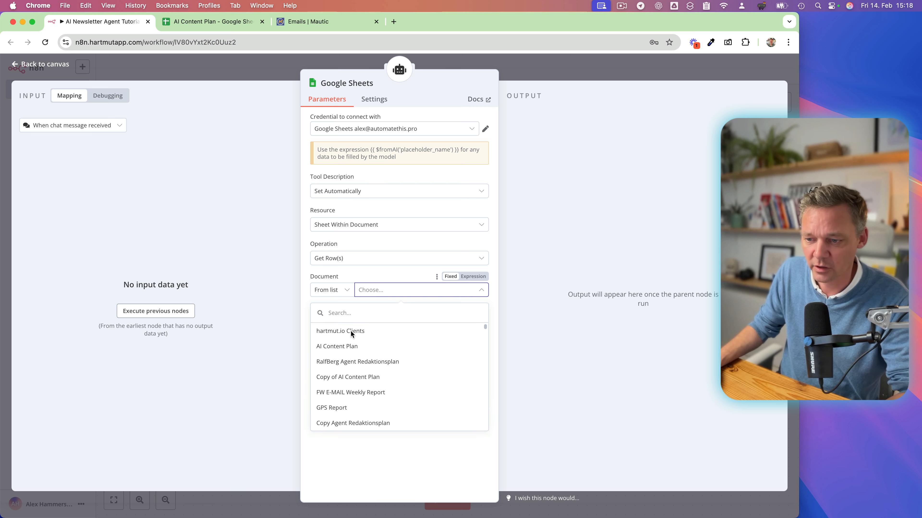
click(330, 348)
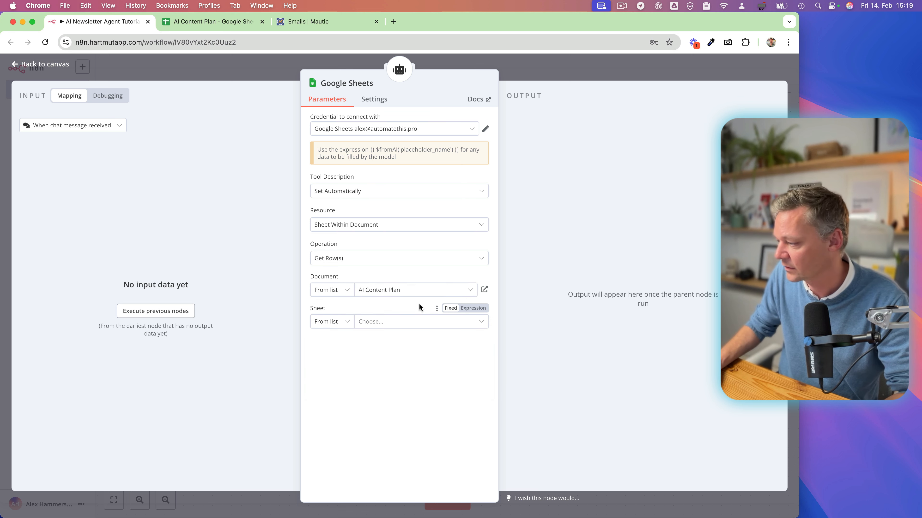
click(392, 322)
click(348, 339)
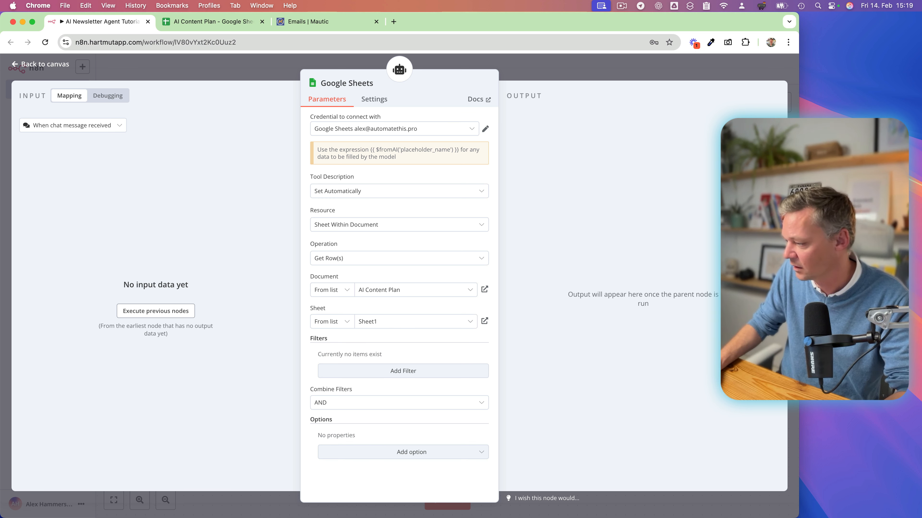
Add a filter on the status column with the value "pipeline", checking the status wording in the content plan spreadsheet.
click(338, 371)
click(349, 368)
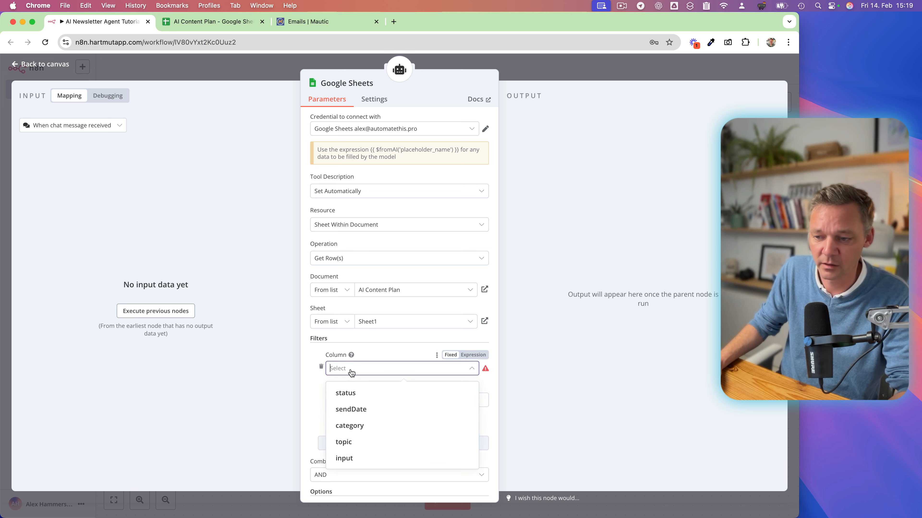
click(350, 395)
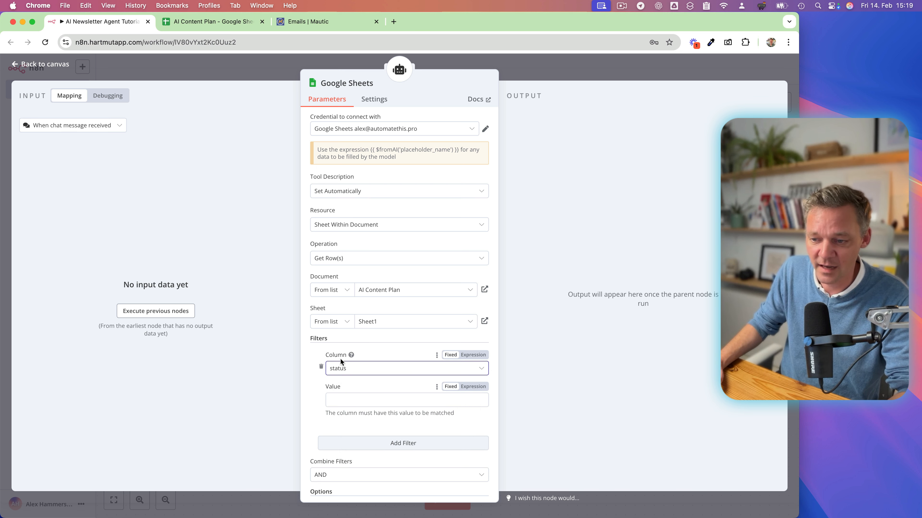
click(348, 400)
text(p)
click(212, 21)
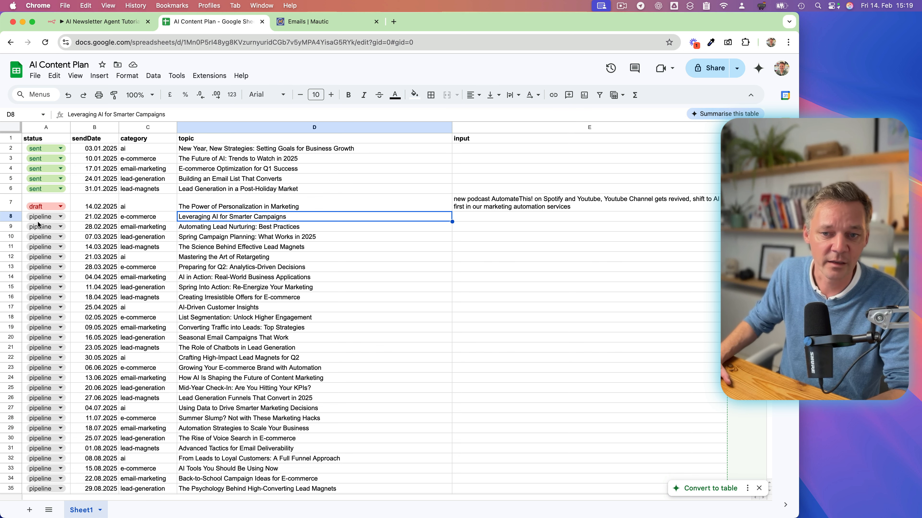
click(100, 22)
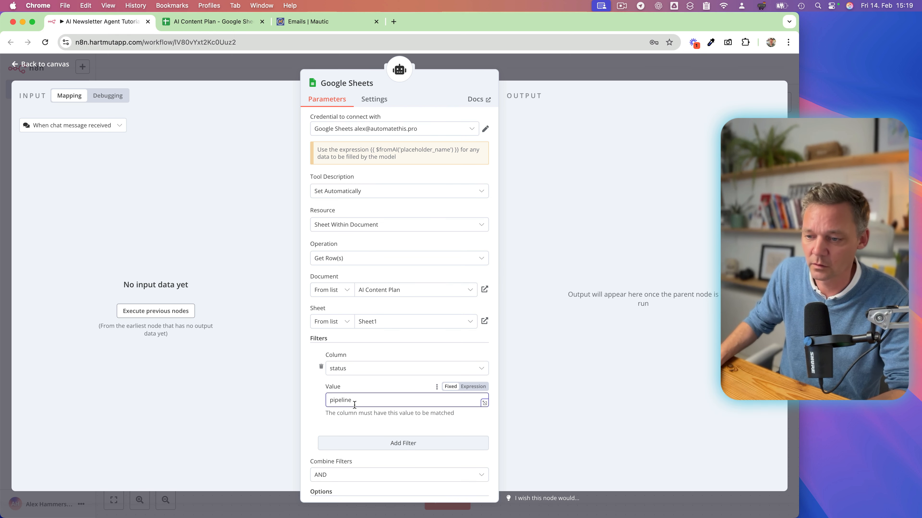
Set the Google Sheets tool to return only the first matching row, reviewing the first pipeline entry in the content plan spreadsheet.
click(212, 21)
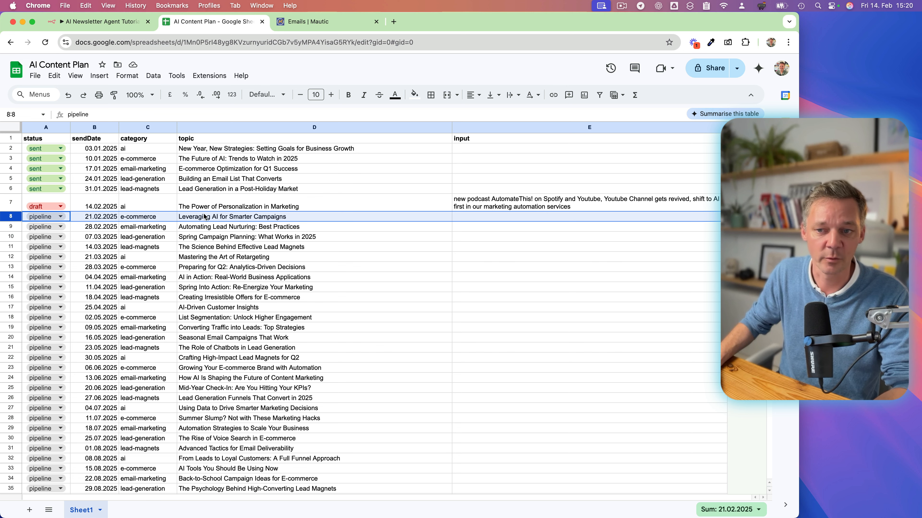
click(103, 21)
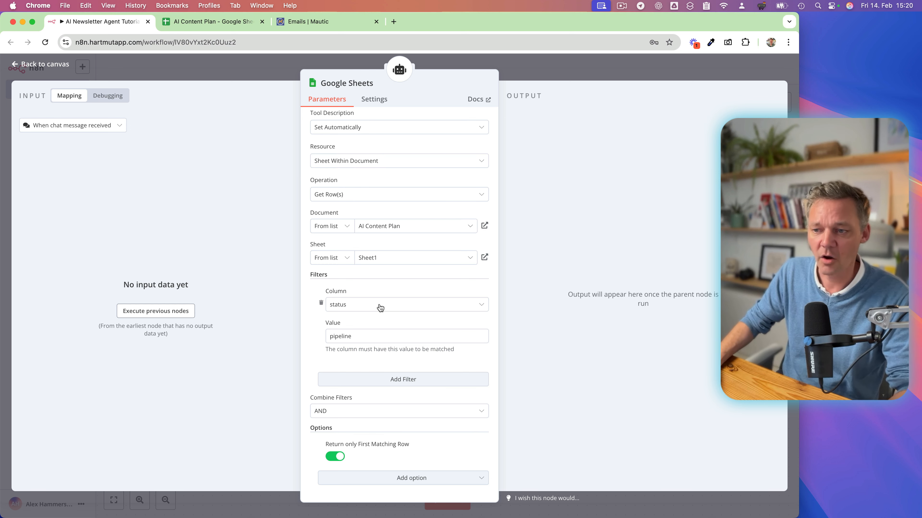
click(554, 75)
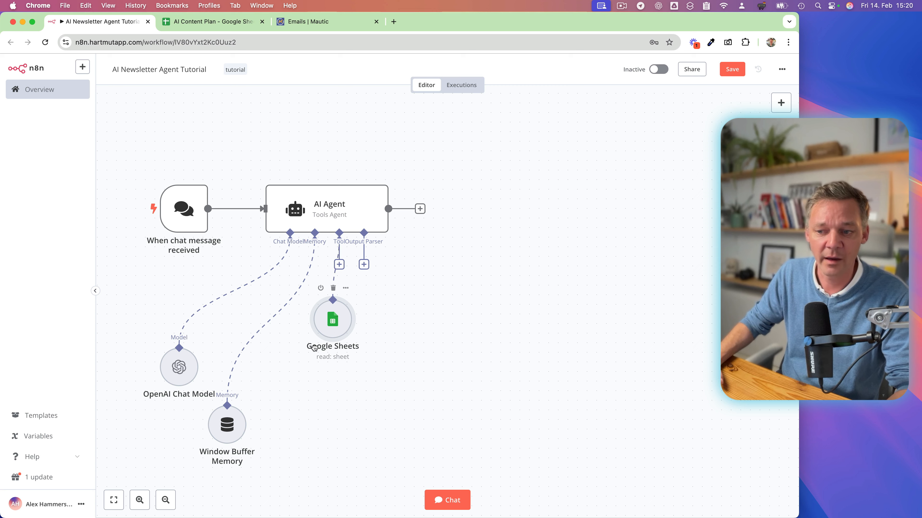
Move the Google Sheets node further below the AI Agent and rename it "Get Content Plan".
drag(329, 321, 319, 350)
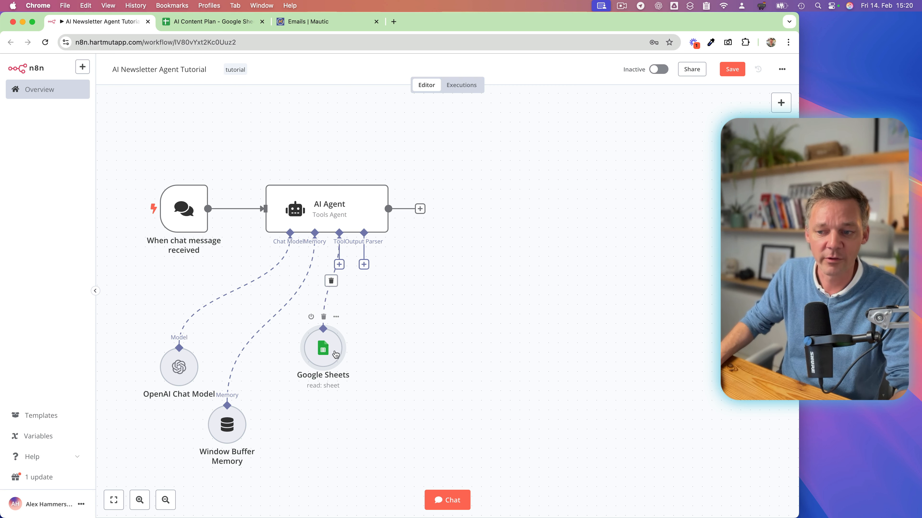
double_click(327, 355)
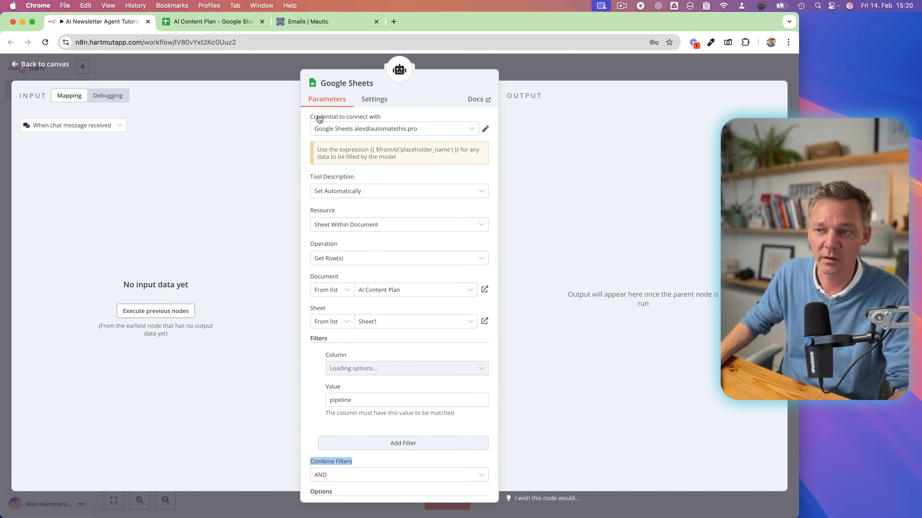
click(339, 84)
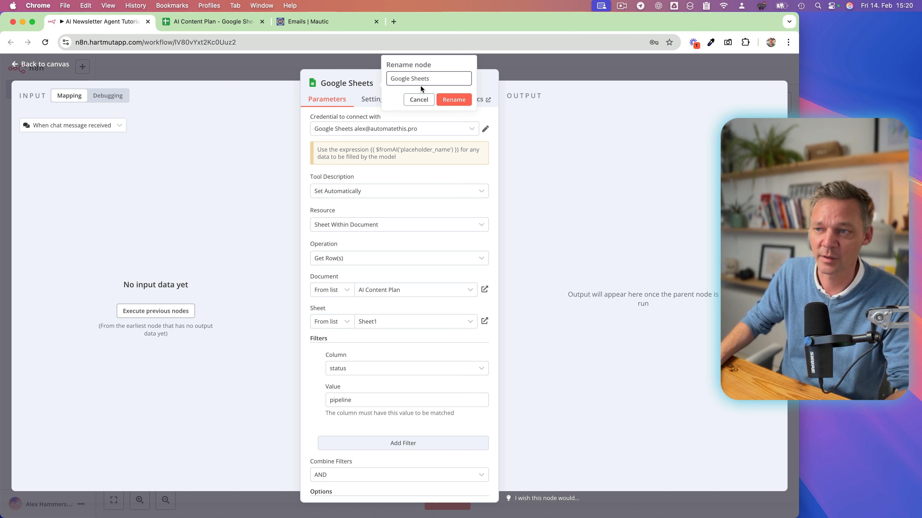
drag(432, 79, 388, 79)
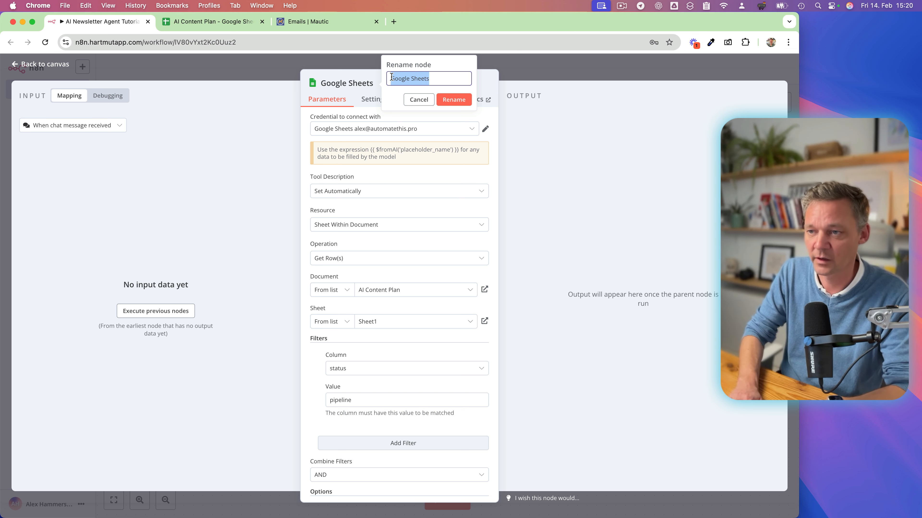
text(Get C)
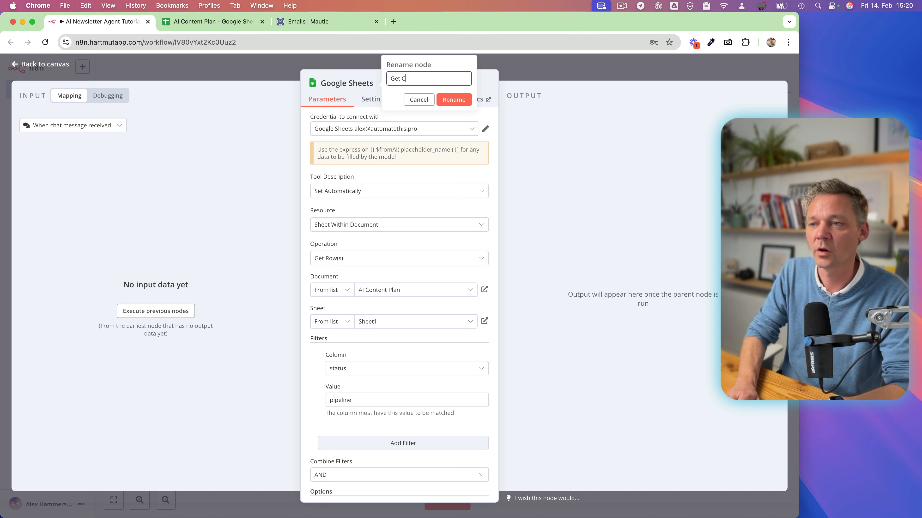
text(ontent Plan)
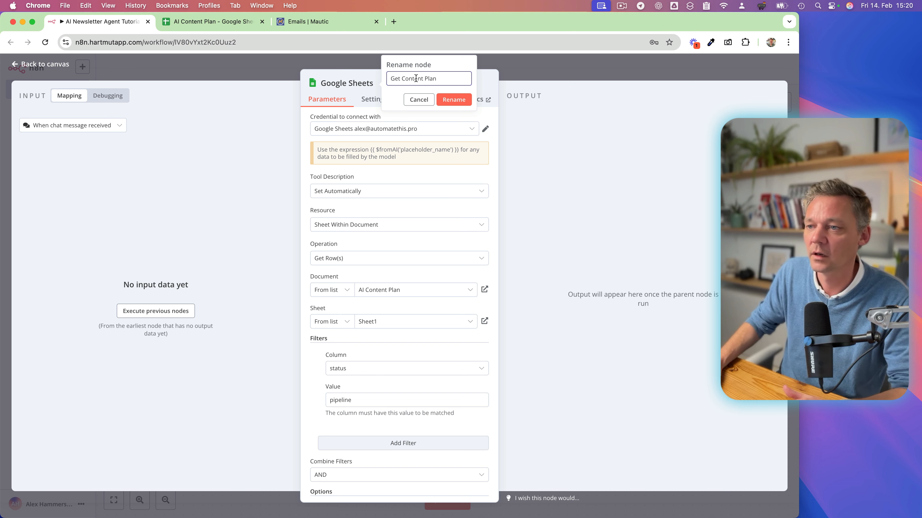
click(449, 100)
click(520, 75)
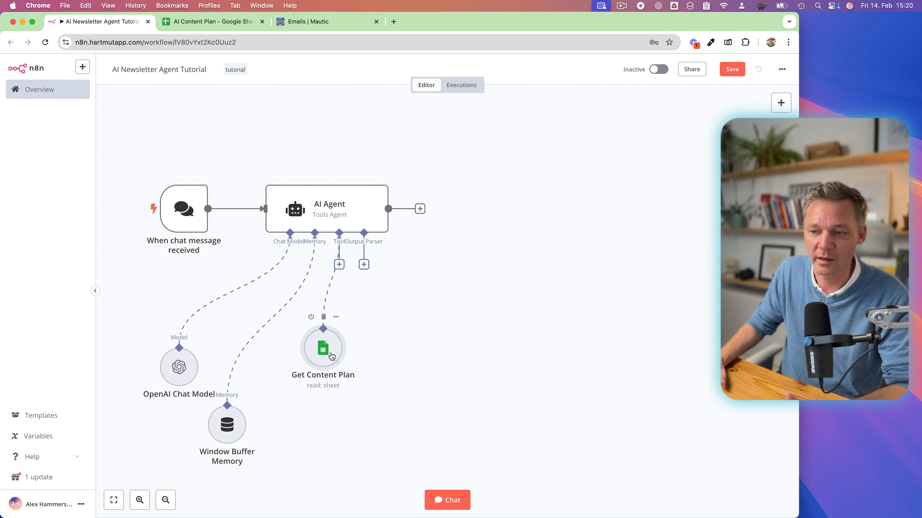
Reposition the Get Content Plan node beneath the AI Agent's Tool connector.
drag(334, 356, 343, 355)
scroll(421, 345, down, 3)
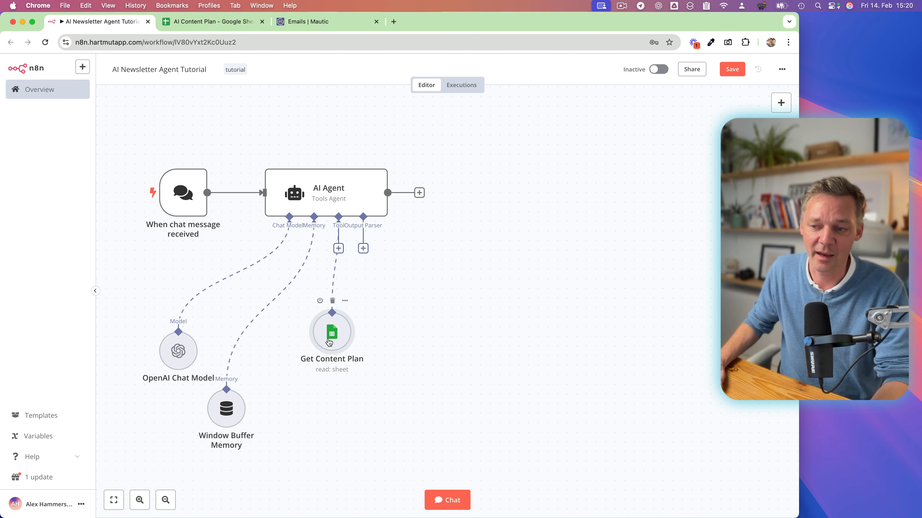
drag(331, 340, 341, 329)
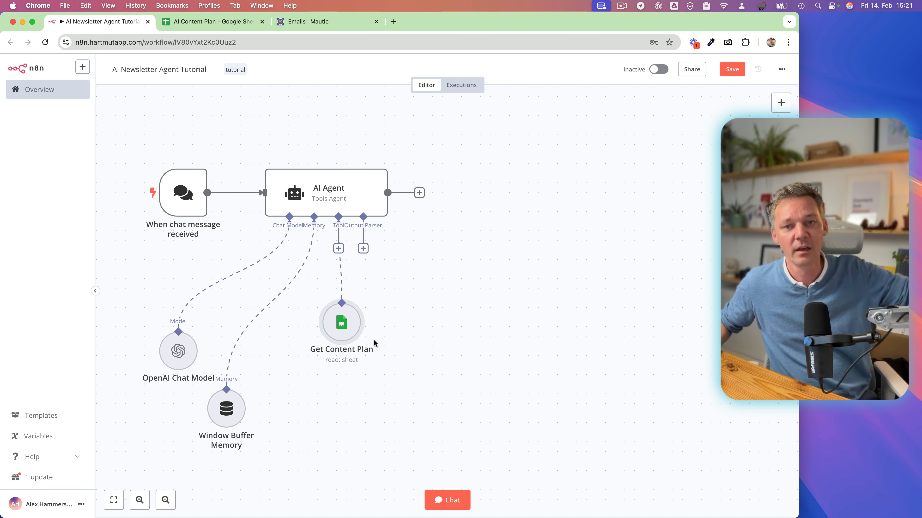
drag(340, 335, 331, 336)
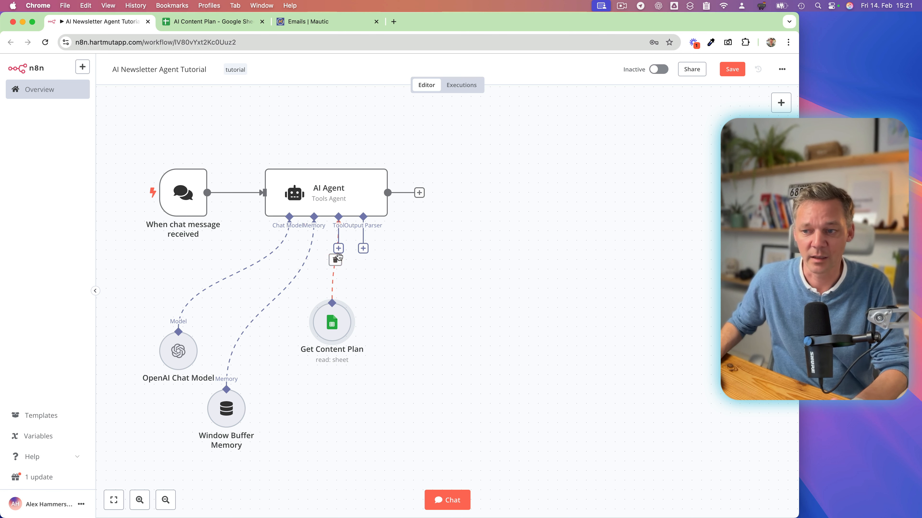
Add a Call n8n Workflow Tool to the AI Agent's tools and name it "Get_Blogposts".
click(339, 249)
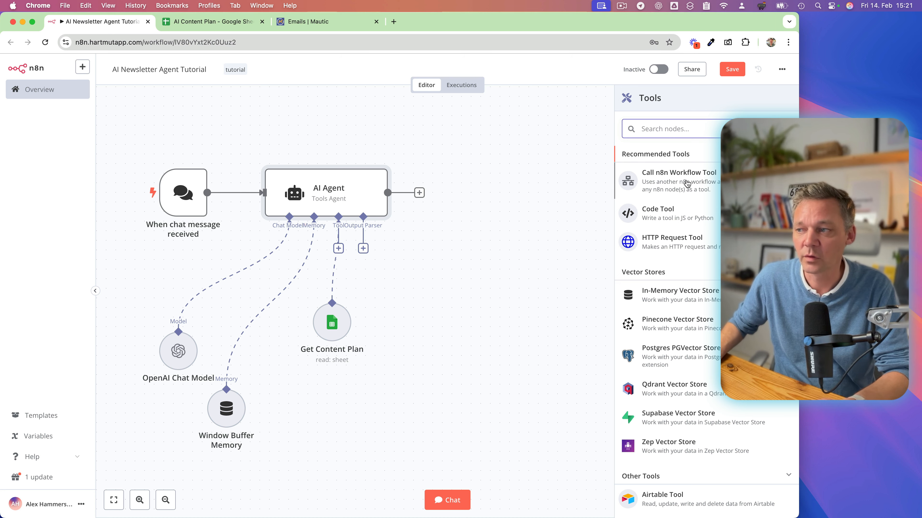
click(697, 185)
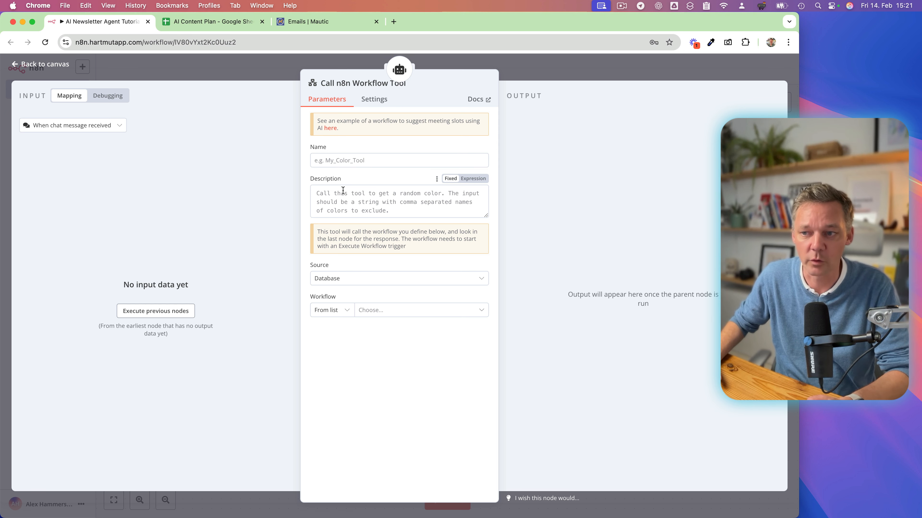
click(337, 164)
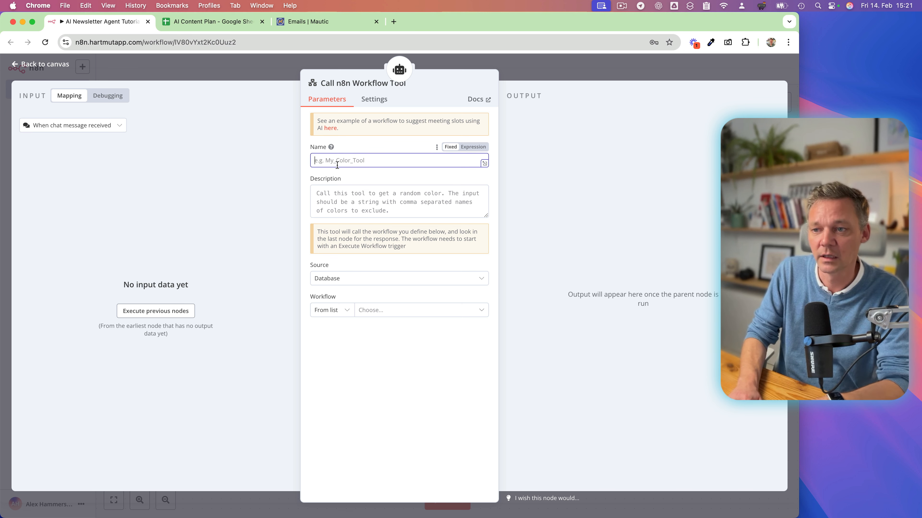
text(Get_)
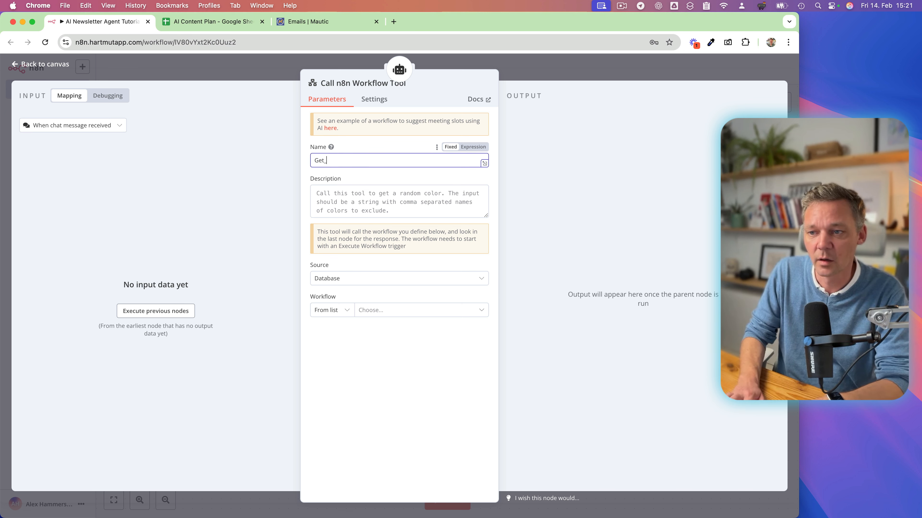
text(Blogp)
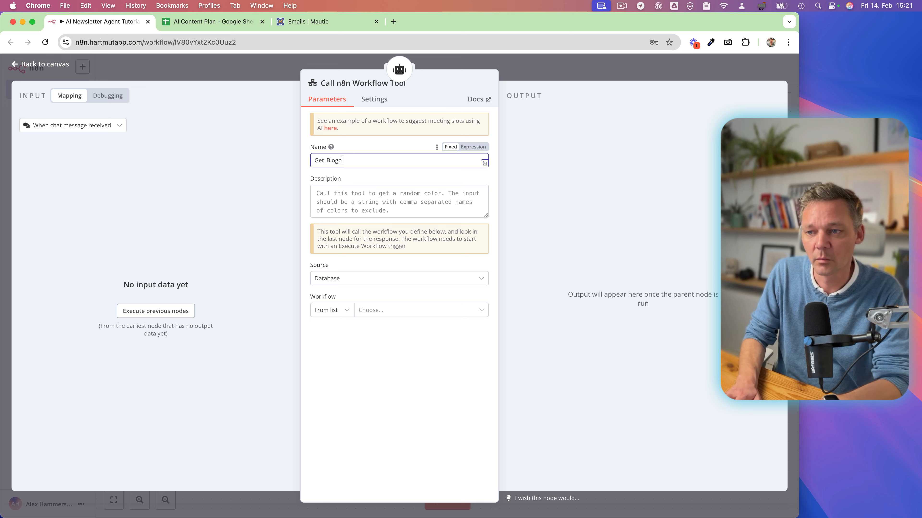
text(osts)
Describe the tool as "Use this tool to get the last Blogposts from our blog" and save the workflow.
click(331, 207)
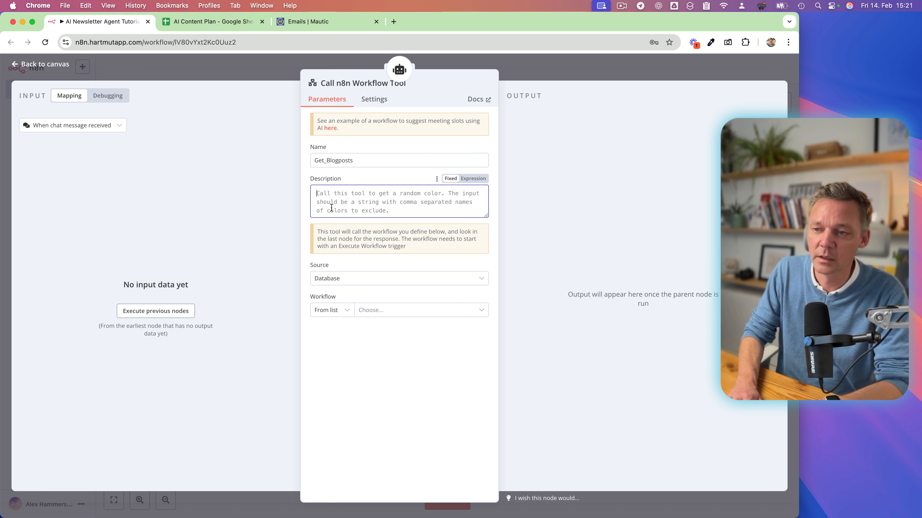
text(Us)
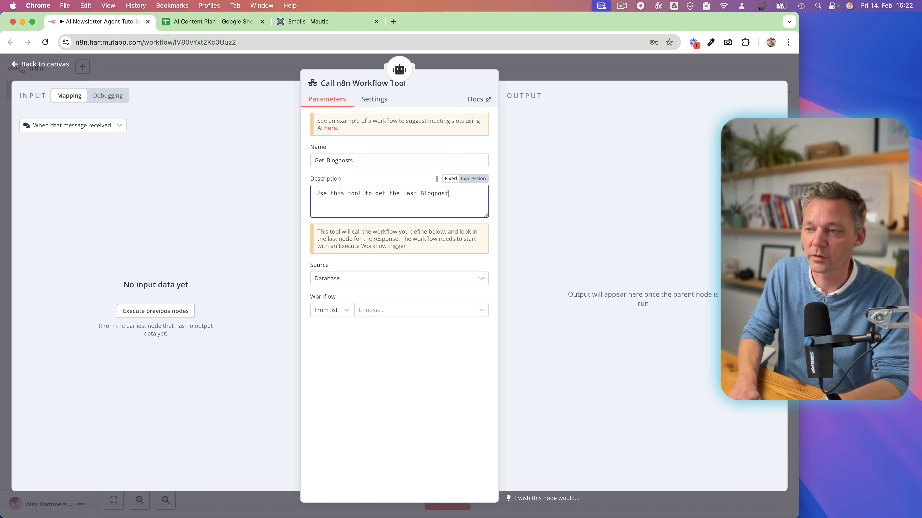
text(nte)
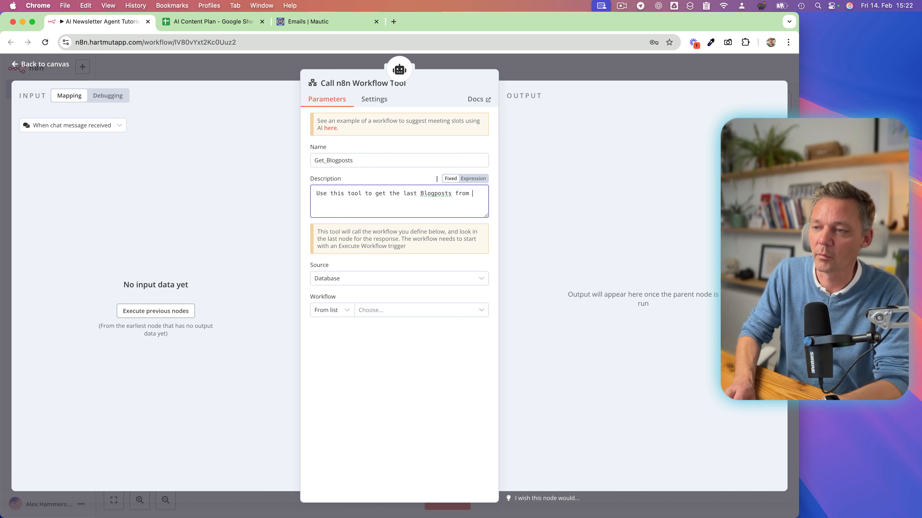
key(BackSpace)
key(BackSpace)
key(BackSpace)
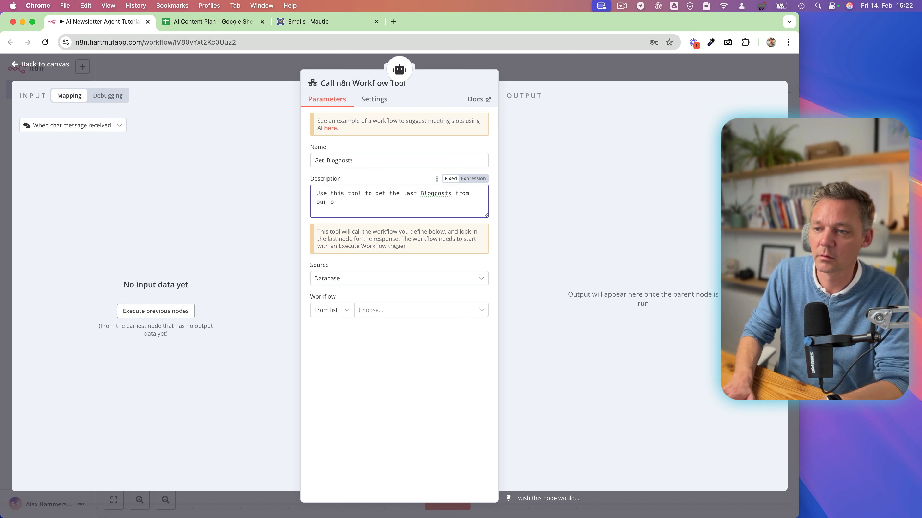
text(log)
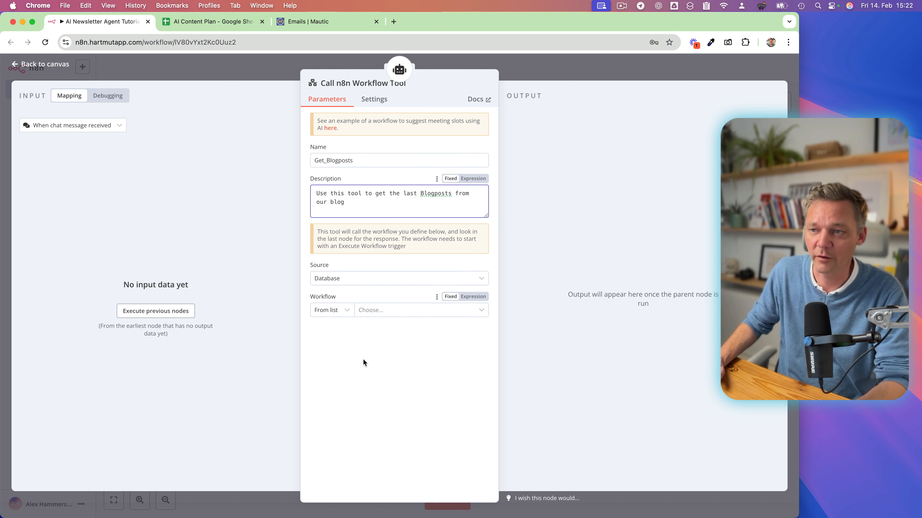
click(542, 71)
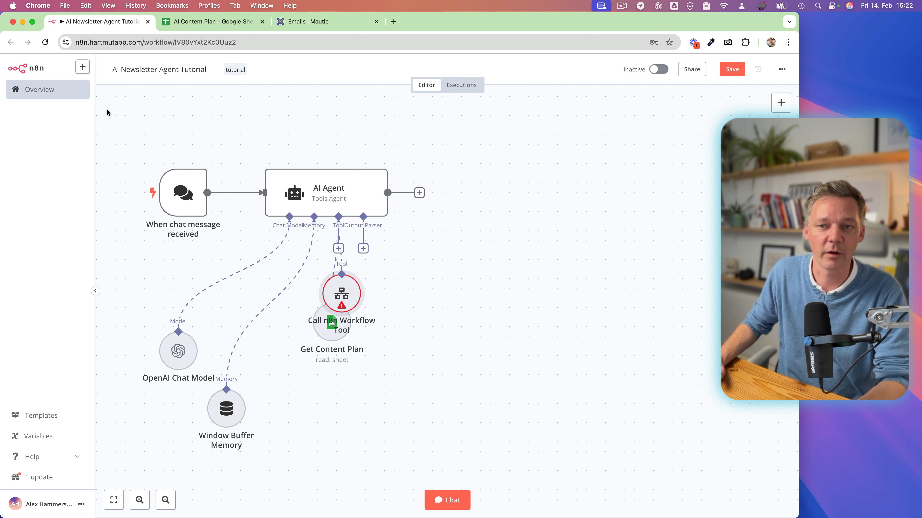
click(732, 69)
Create a new workflow and name it "Tutorial Get Blogposts".
click(83, 67)
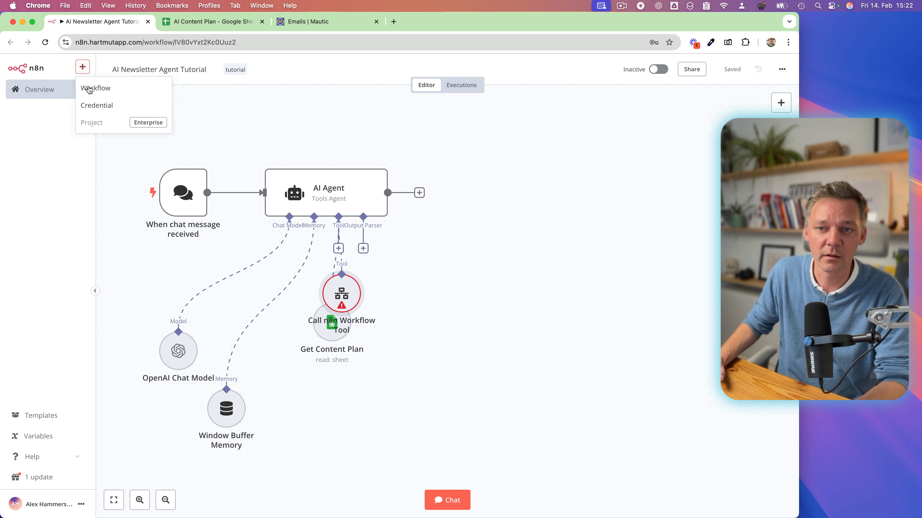
click(98, 88)
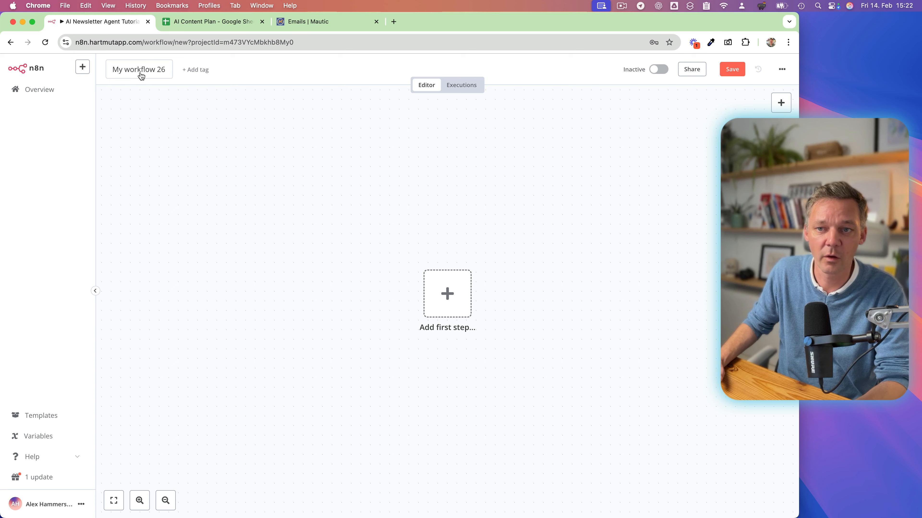
click(141, 74)
key(super+a)
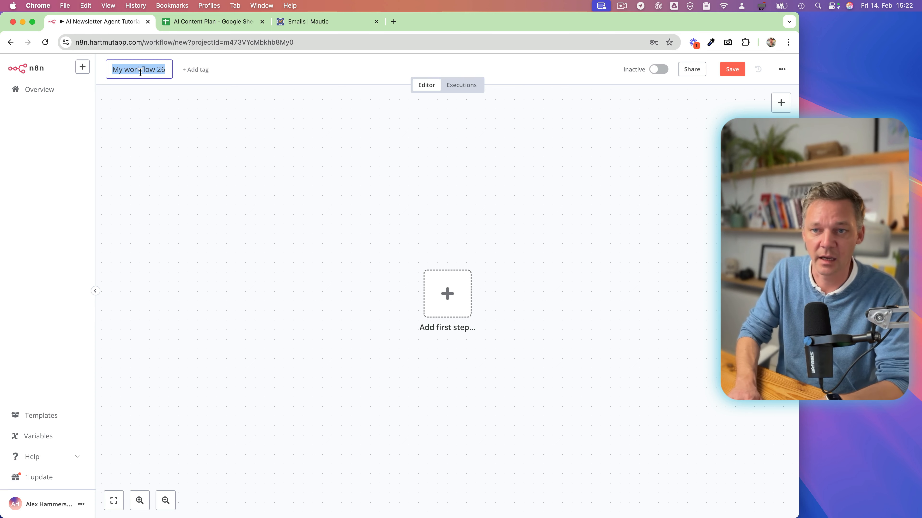
text(Tutori)
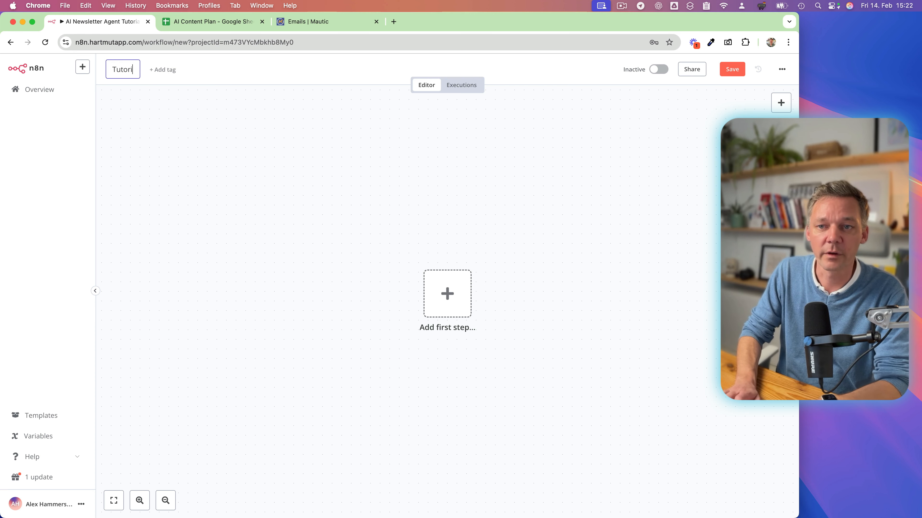
text(al Blogposts)
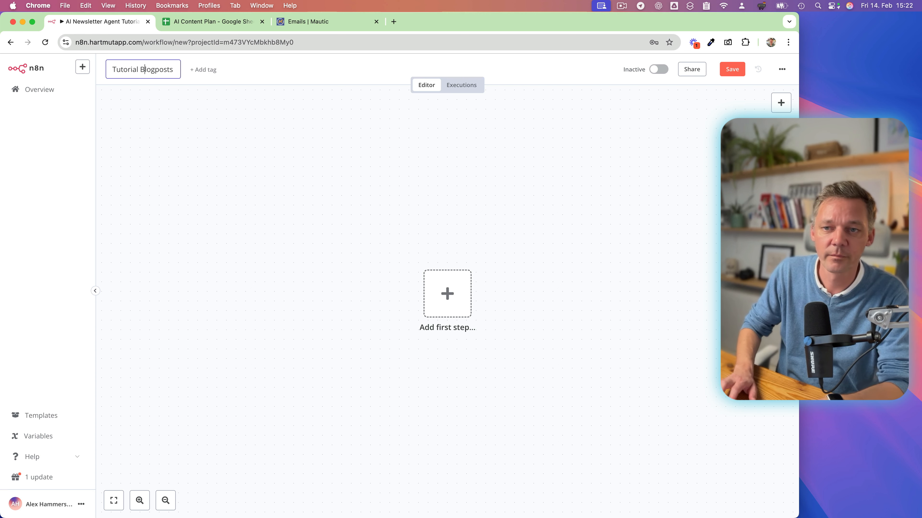
text(Get)
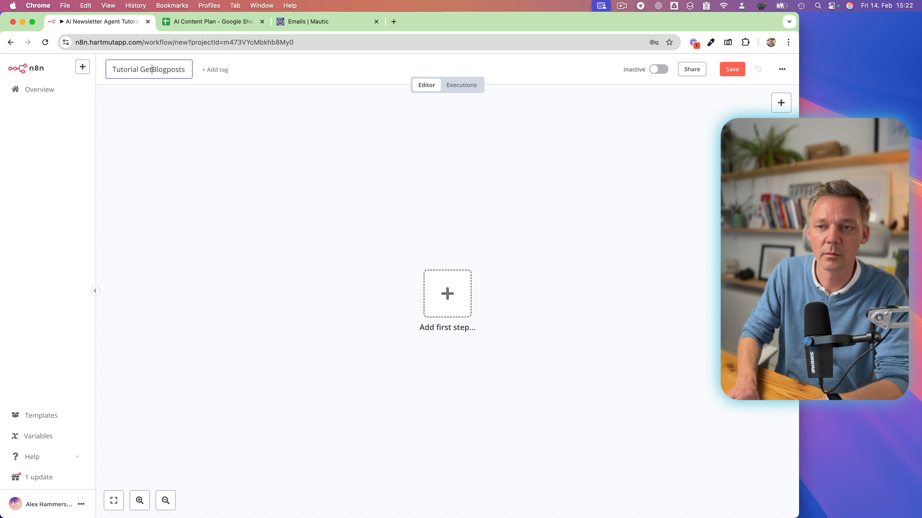
key(Return)
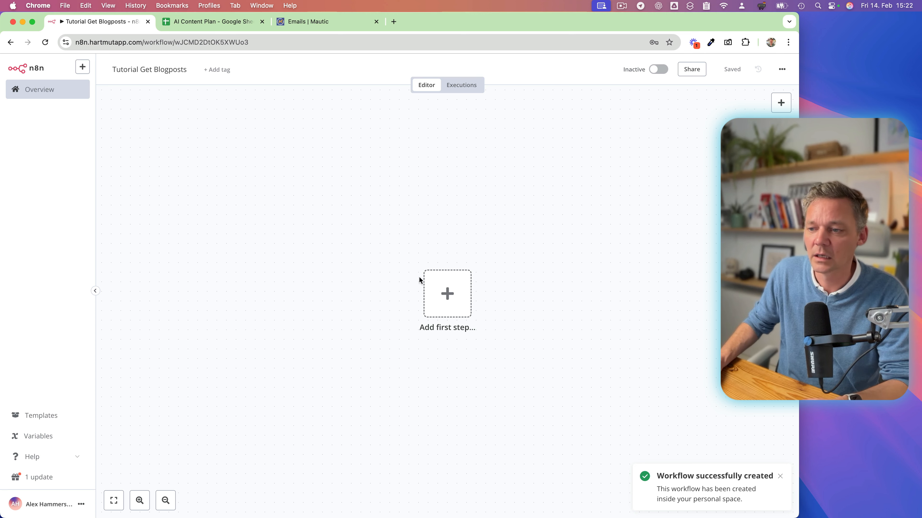
Start the workflow with a manual trigger and connect a Wordpress node using the Get many posts action.
click(449, 296)
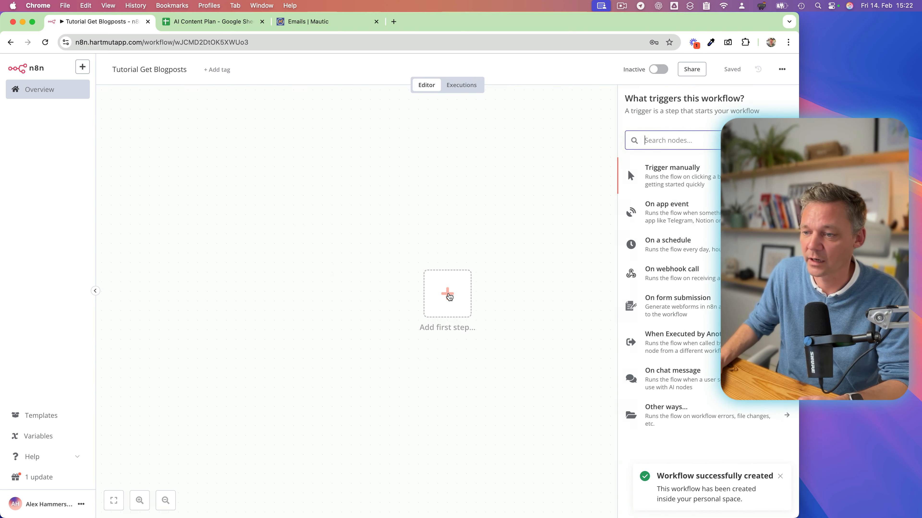
click(668, 178)
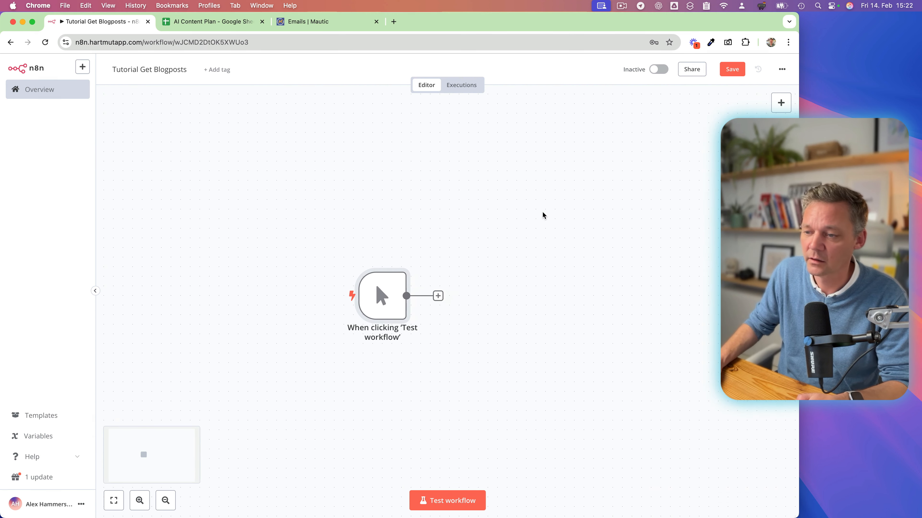
click(425, 296)
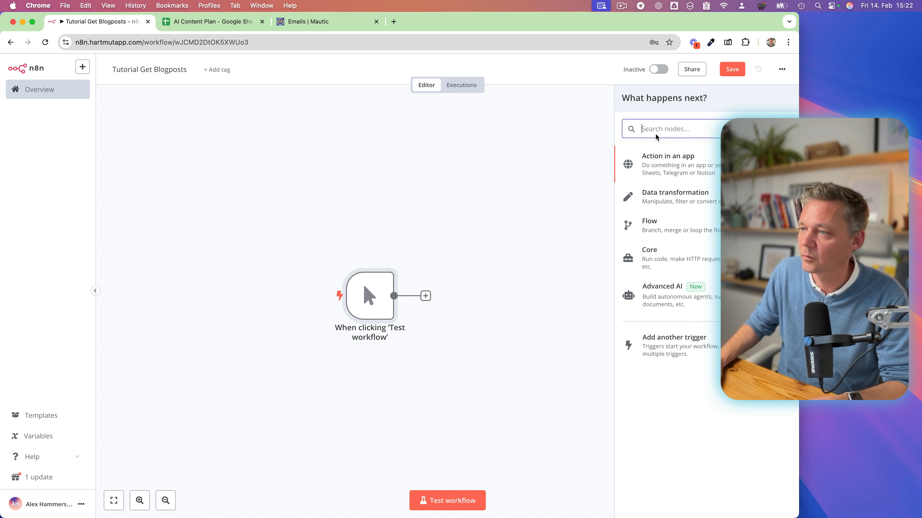
text(work)
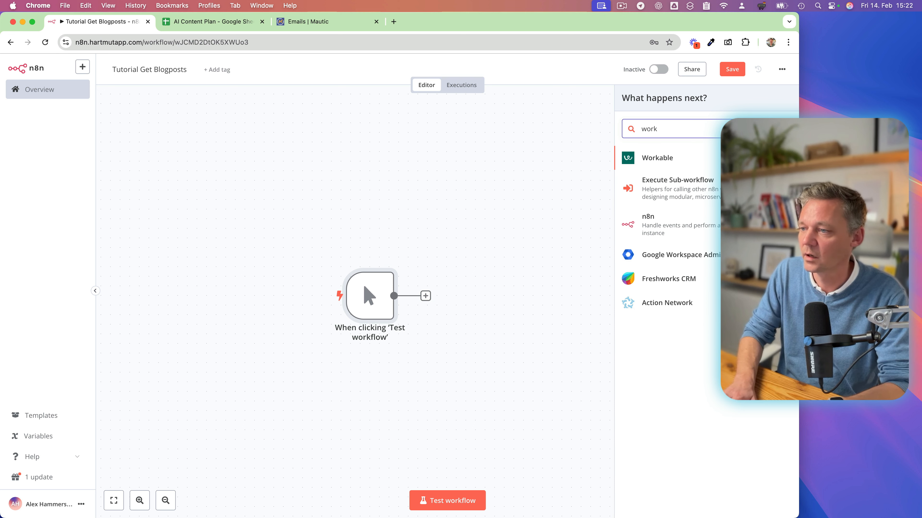
key(BackSpace)
text(d)
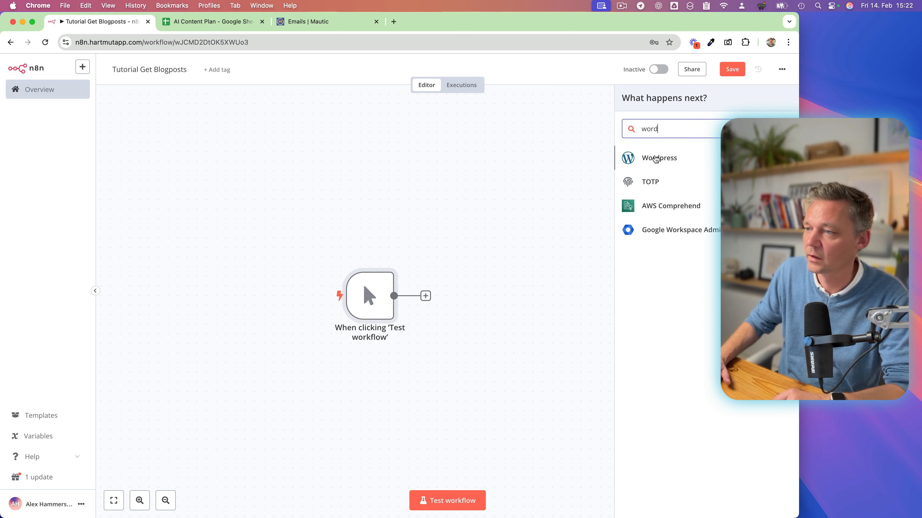
click(655, 160)
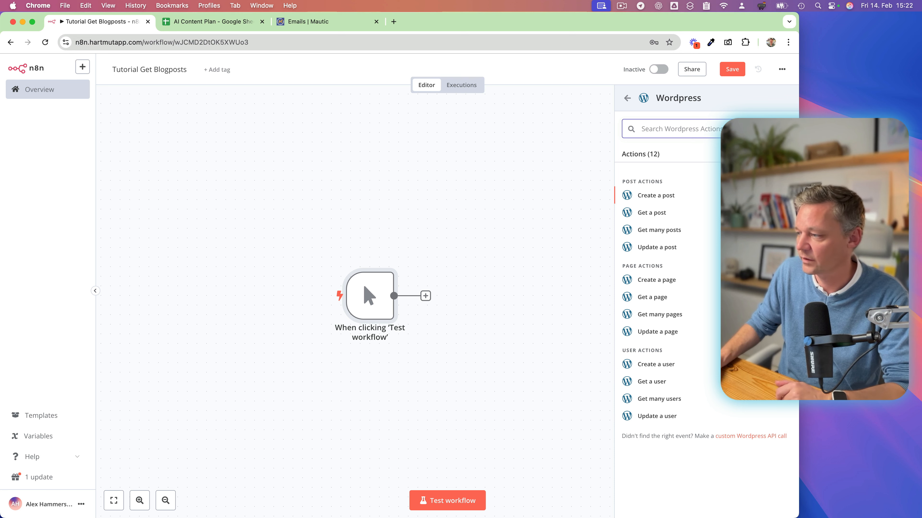
click(663, 238)
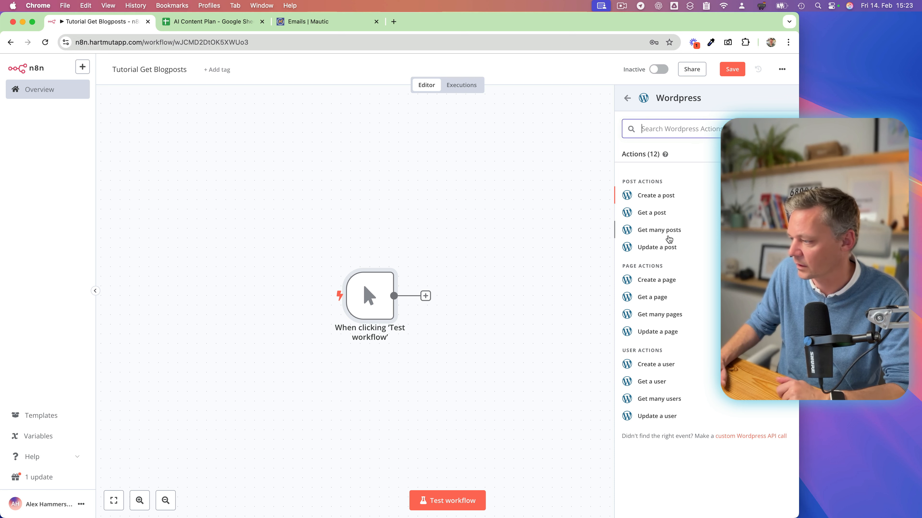
scroll(364, 258, right, 1)
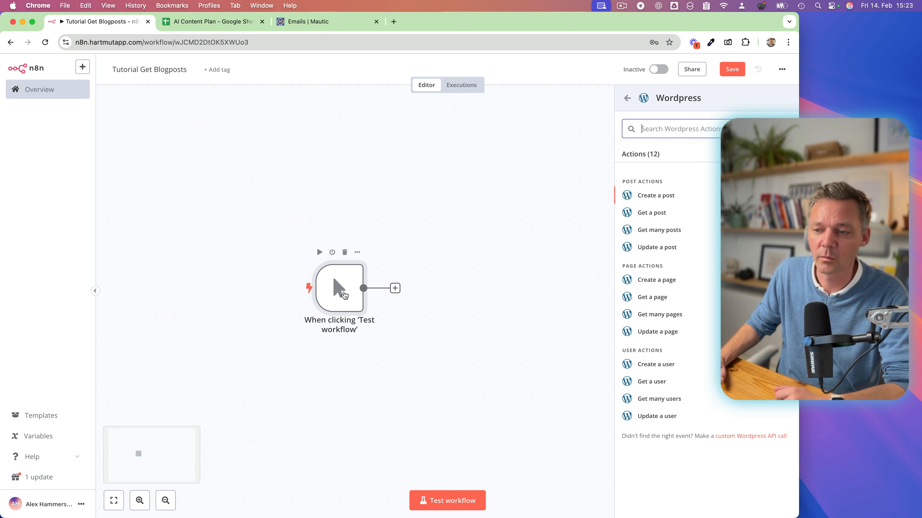
double_click(362, 262)
click(419, 74)
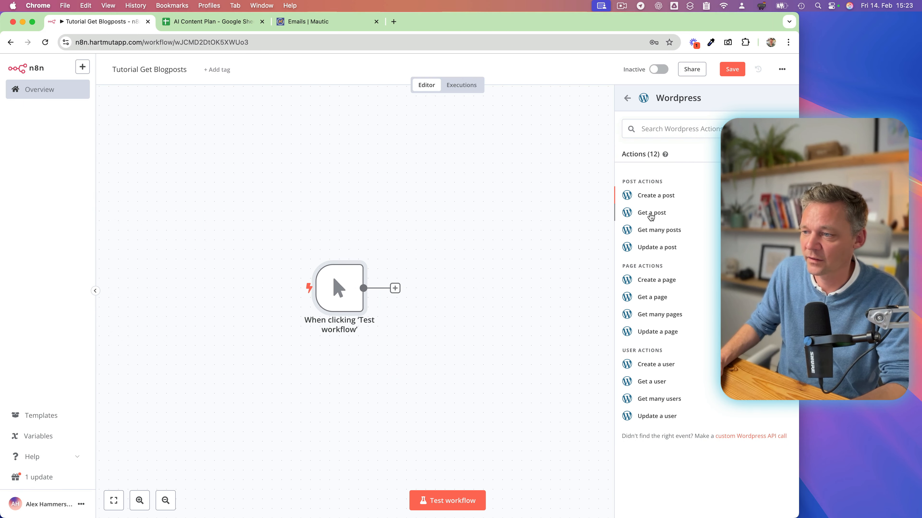
click(664, 235)
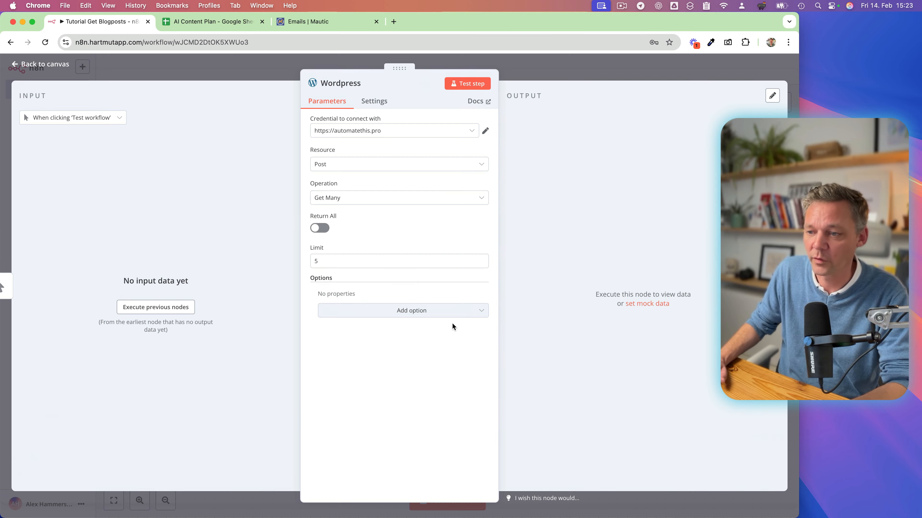
Check the Wordpress node's credential and the other available credentials, then return to the canvas.
click(486, 132)
click(639, 61)
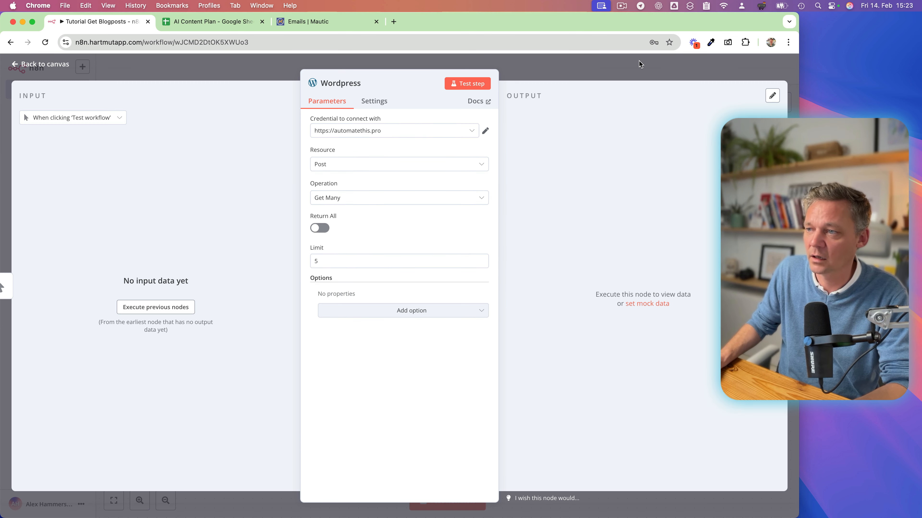
click(386, 132)
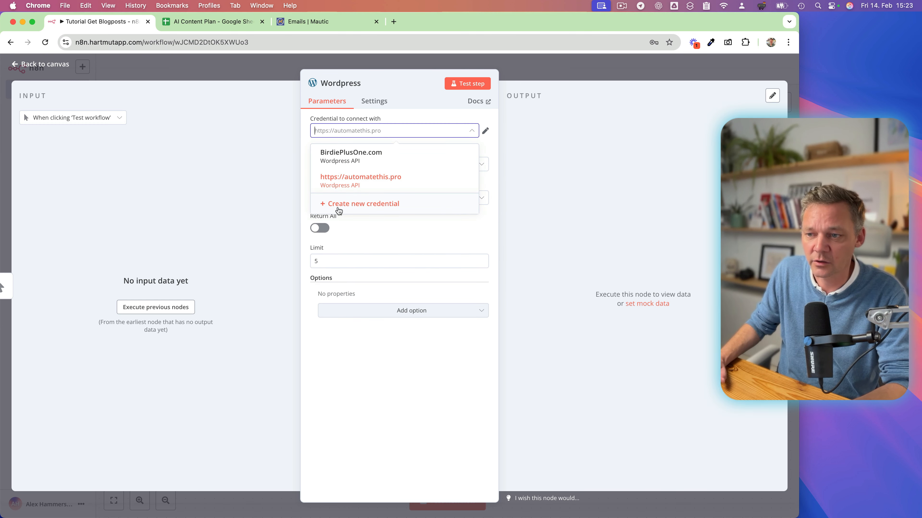
click(493, 145)
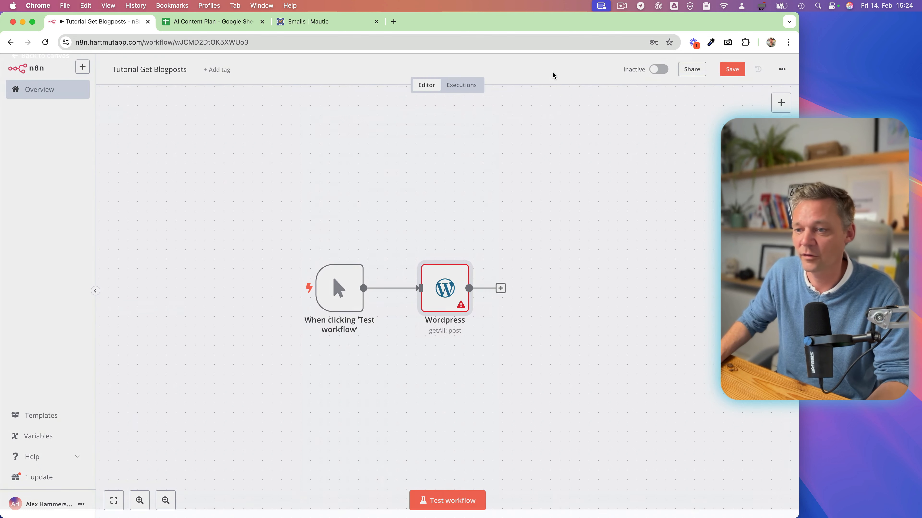
click(555, 75)
Test the Wordpress node on its own and examine the JSON output of the fetched posts.
mouse_move(434, 281)
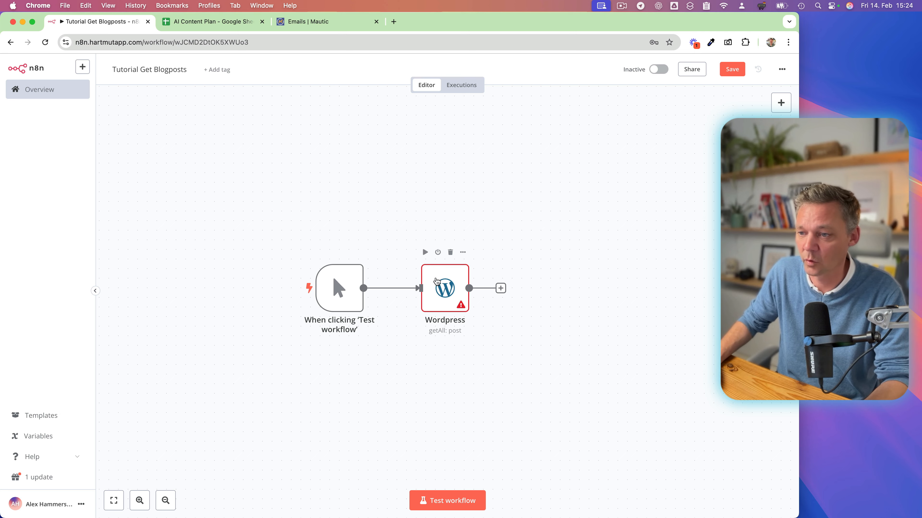
click(426, 253)
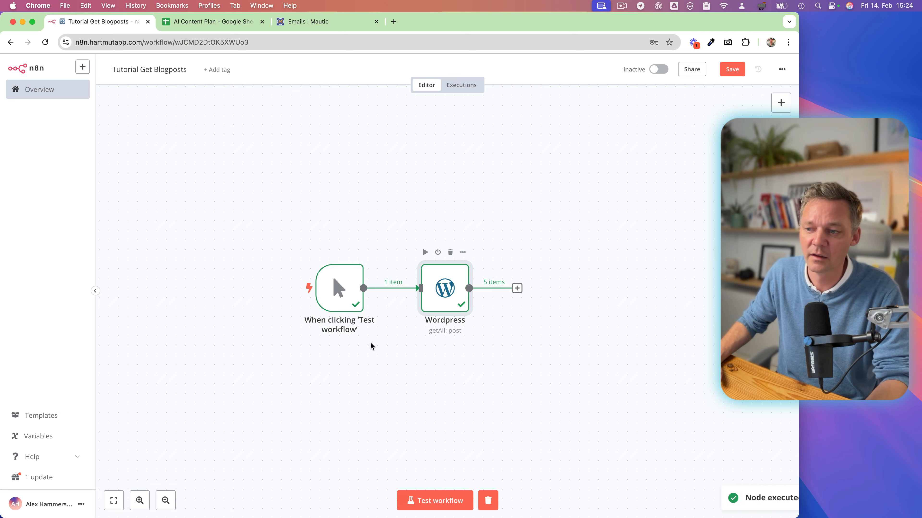
double_click(457, 295)
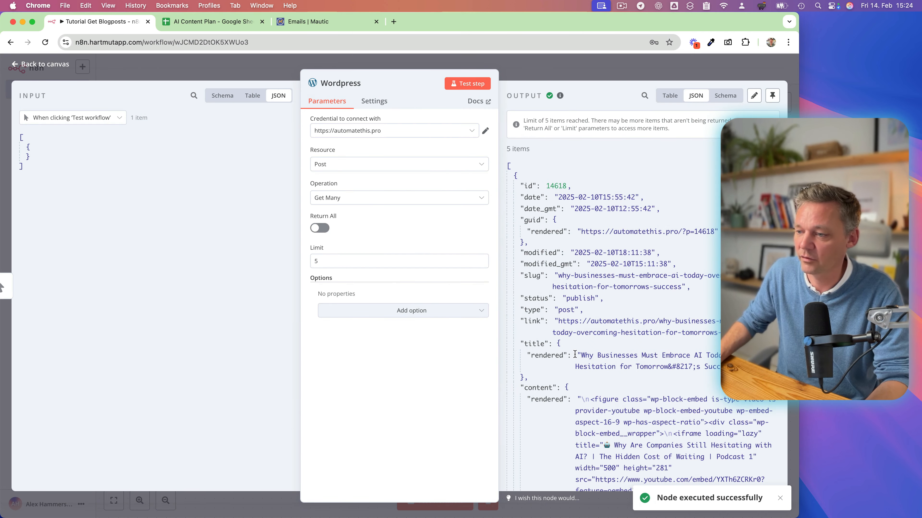
scroll(574, 354, down, 10)
scroll(575, 354, up, 10)
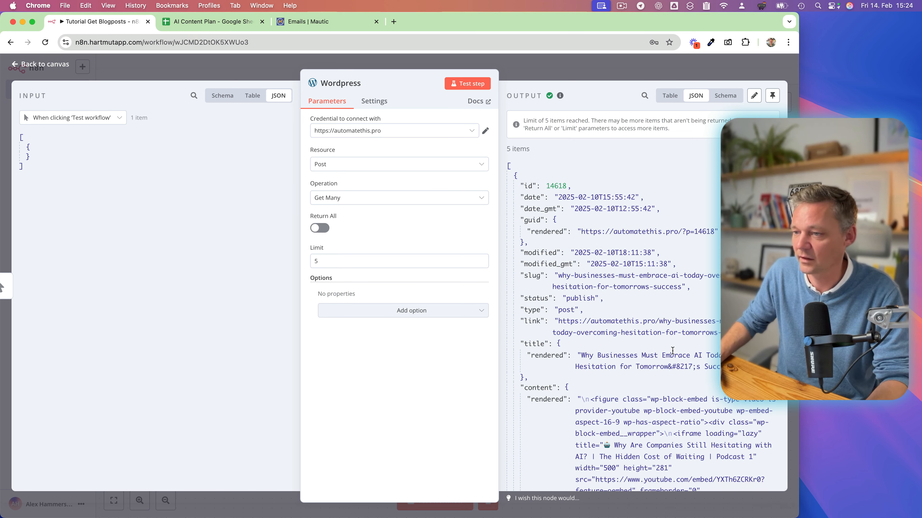
click(583, 74)
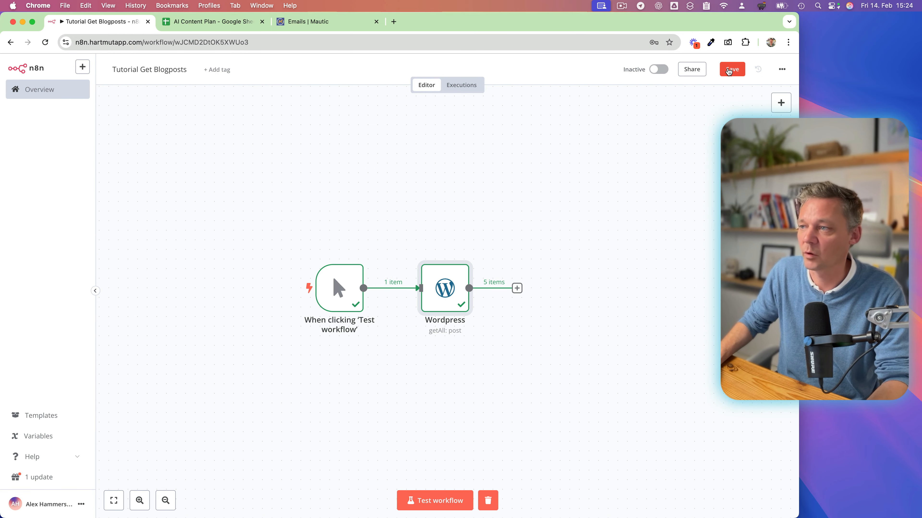
Save the Tutorial Get Blogposts workflow and reopen the AI Newsletter Agent Tutorial workflow.
click(731, 69)
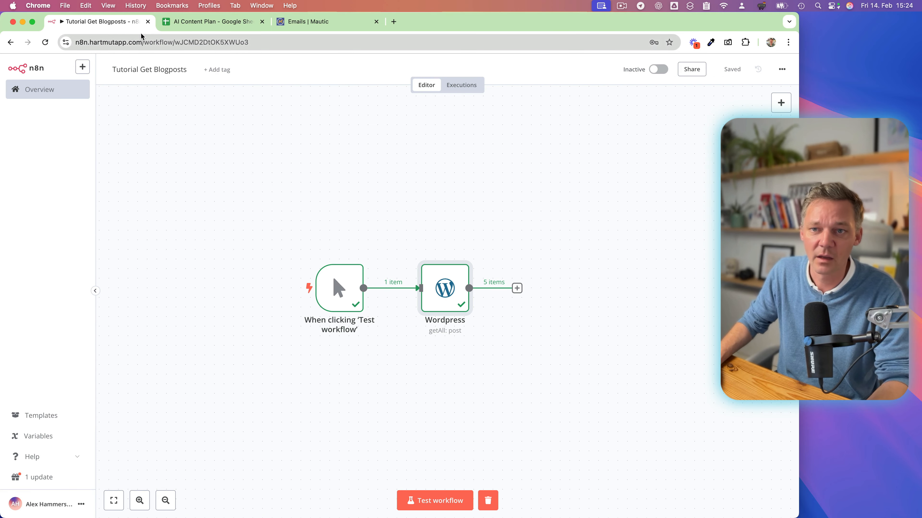
click(22, 95)
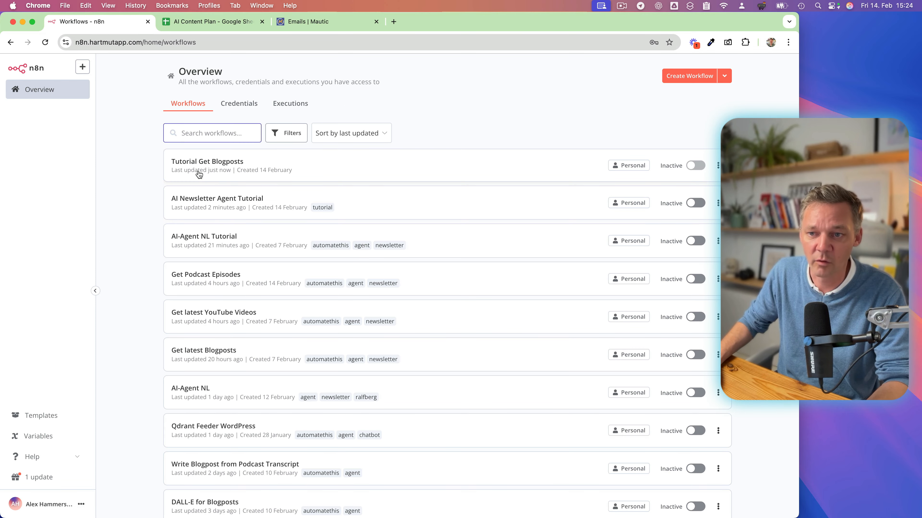
click(197, 203)
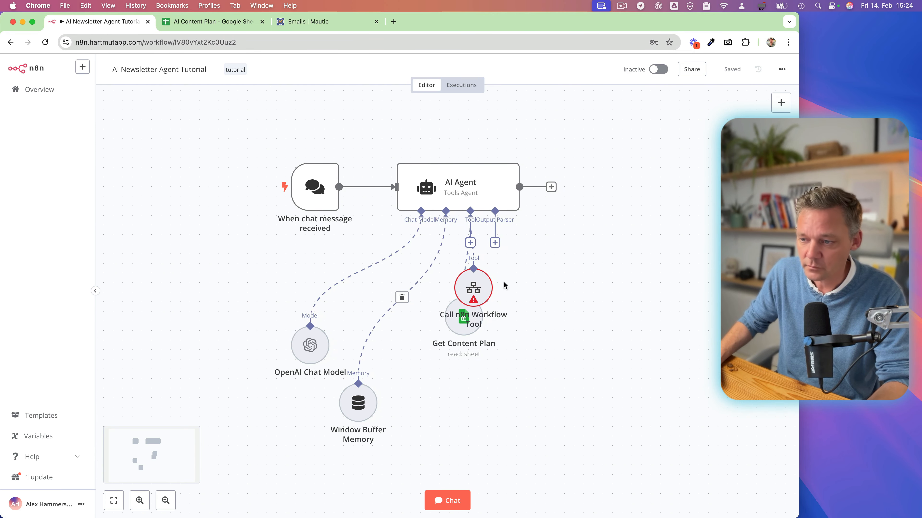
Move the Call n8n Workflow Tool node beside Get Content Plan and rename it "Get Blogposts".
drag(481, 280, 550, 314)
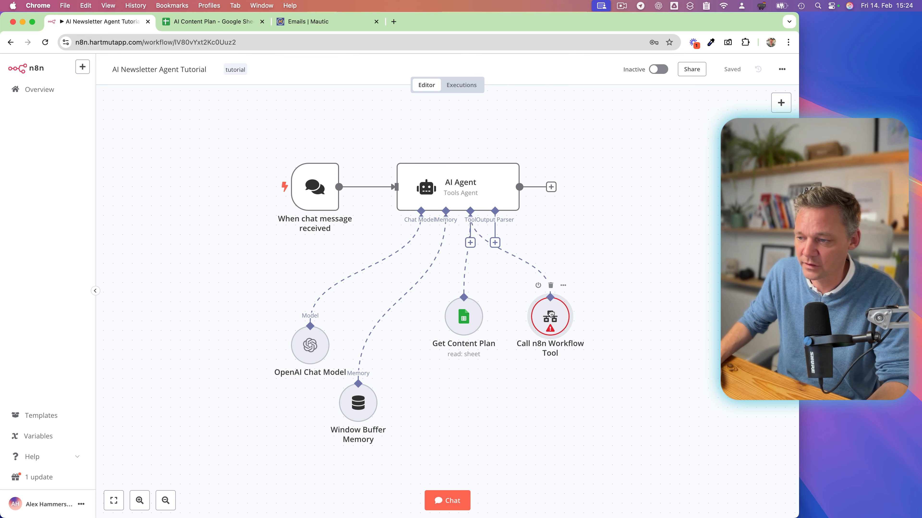
double_click(550, 315)
click(341, 83)
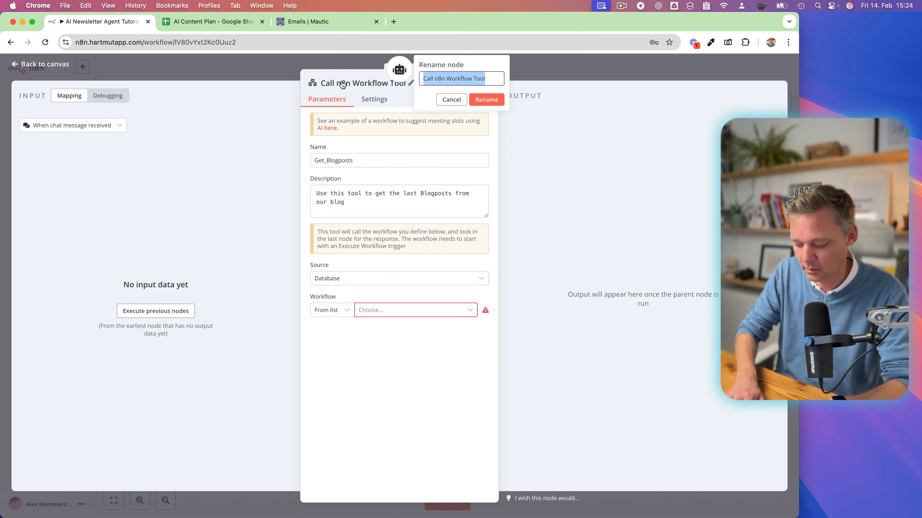
text(Get Blo)
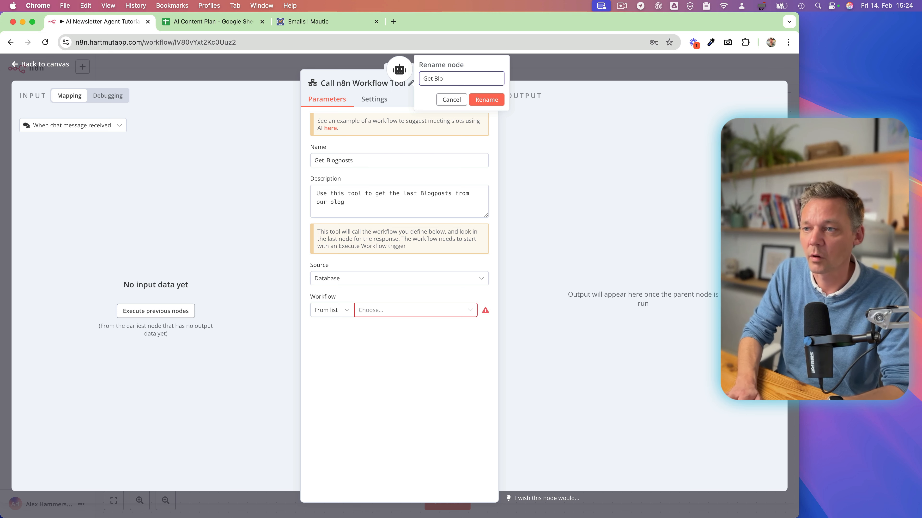
text(gpost)
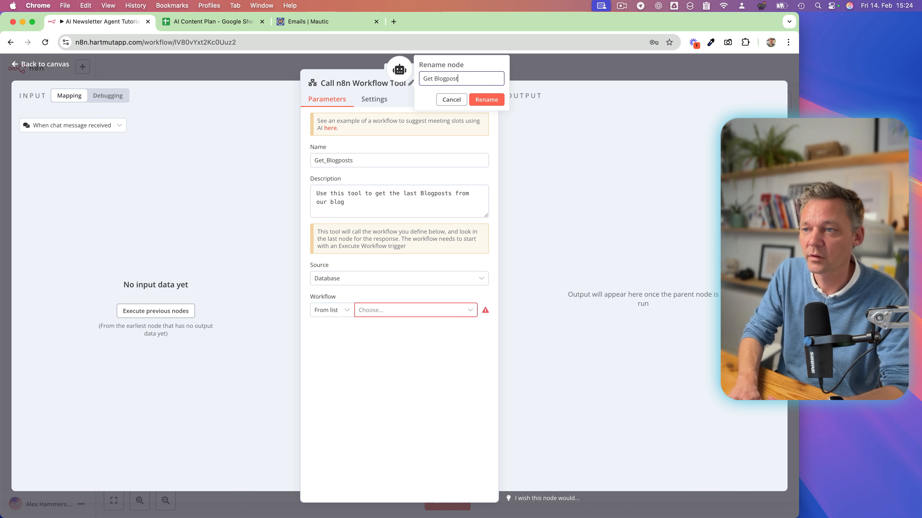
text(s)
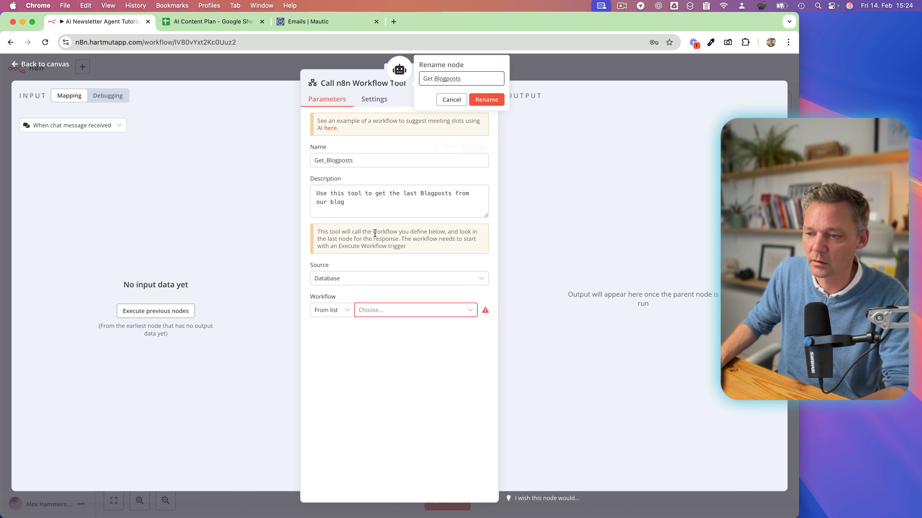
click(487, 103)
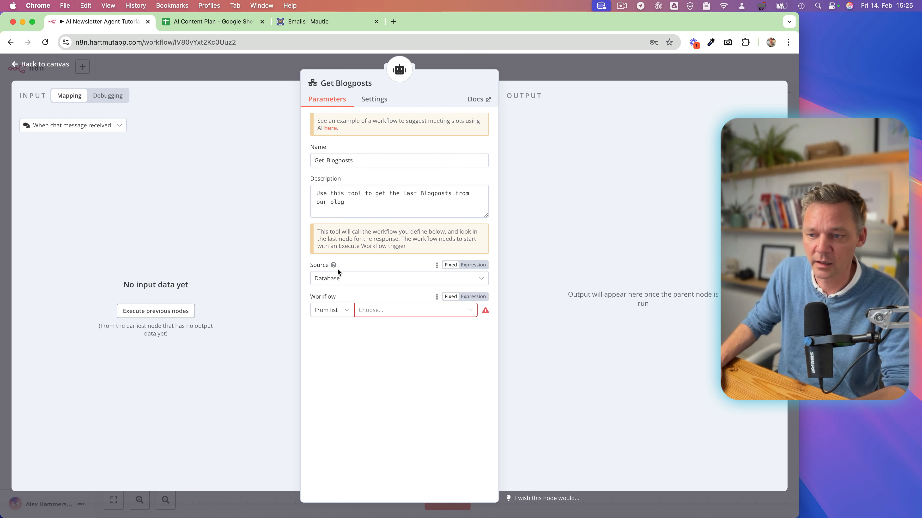
Set the Get Blogposts tool to call the "Tutorial Get Blogposts" workflow, then return to the canvas.
click(370, 310)
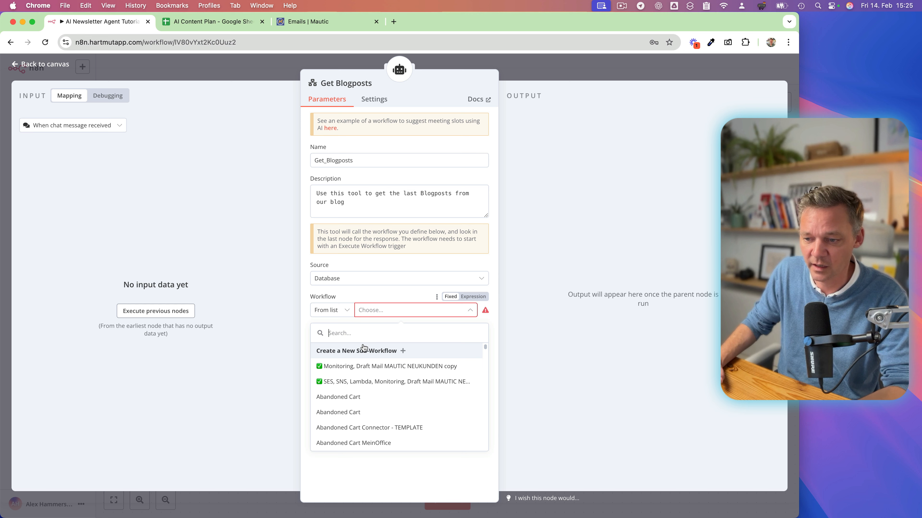
text(tut)
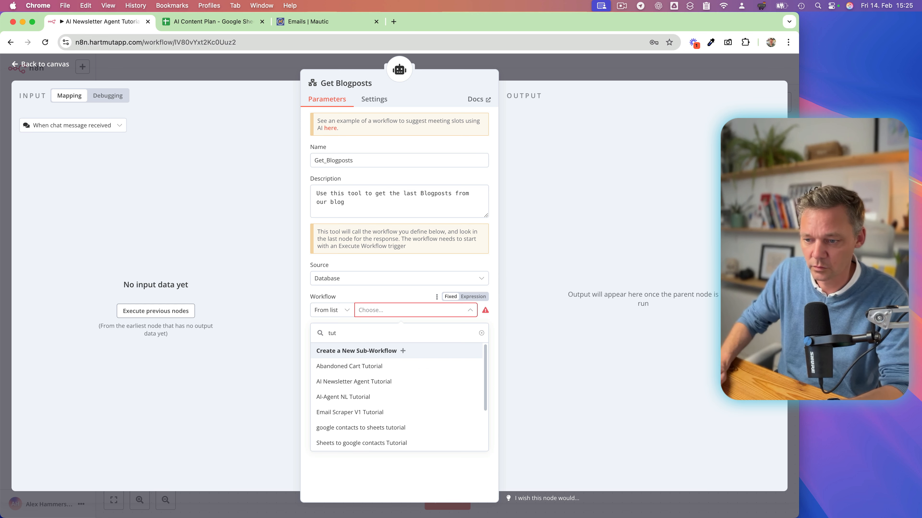
text(oria)
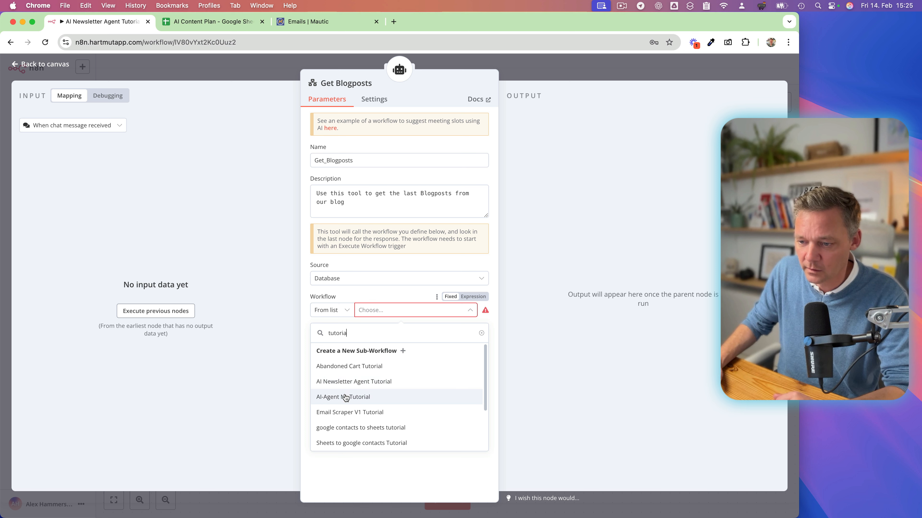
scroll(340, 418, down, 2)
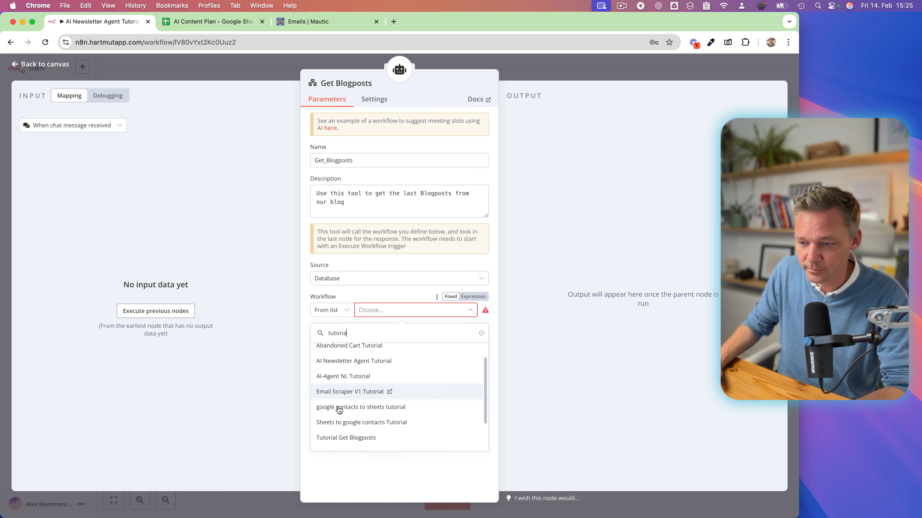
scroll(339, 410, down, 3)
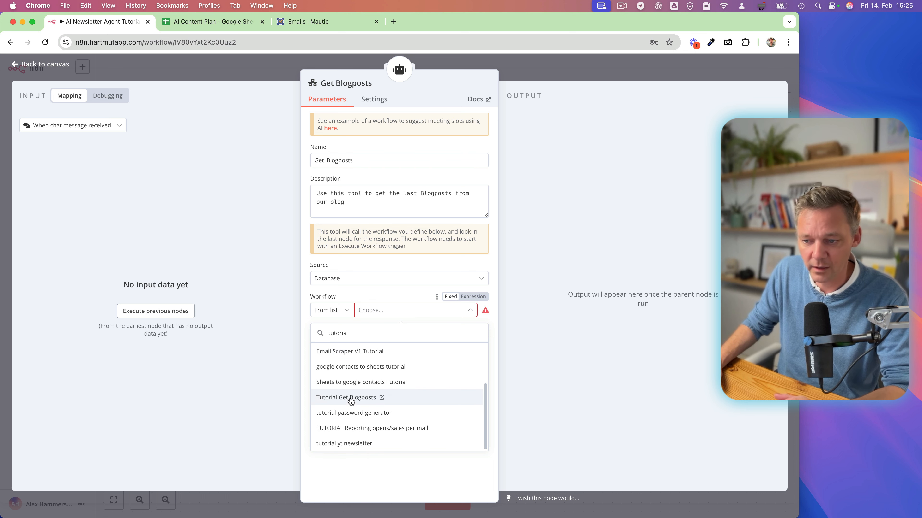
click(350, 400)
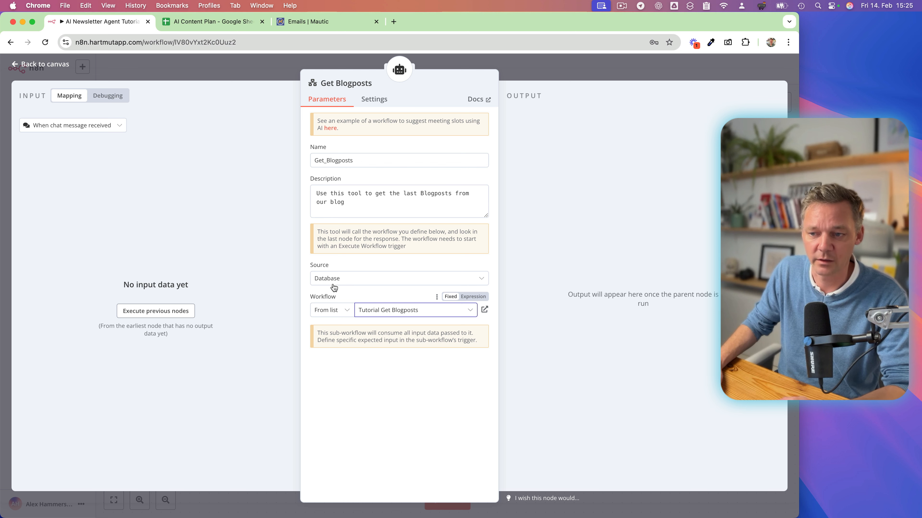
click(529, 75)
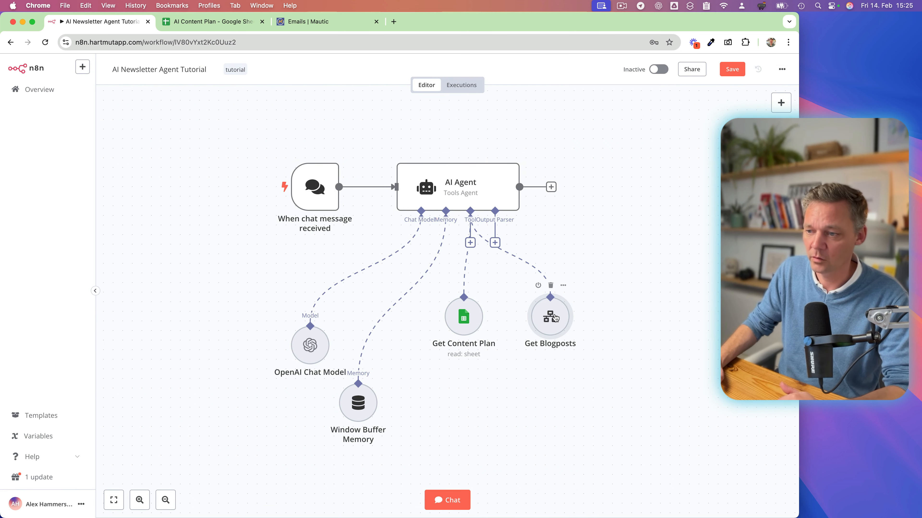
Move the Get Blogposts node closer to Get Content Plan and save the workflow.
drag(555, 318, 539, 316)
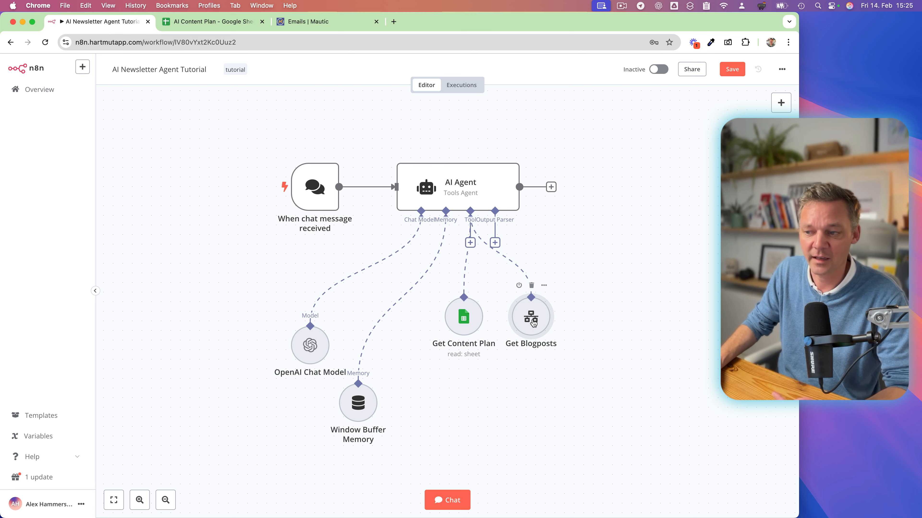
scroll(573, 288, right, 2)
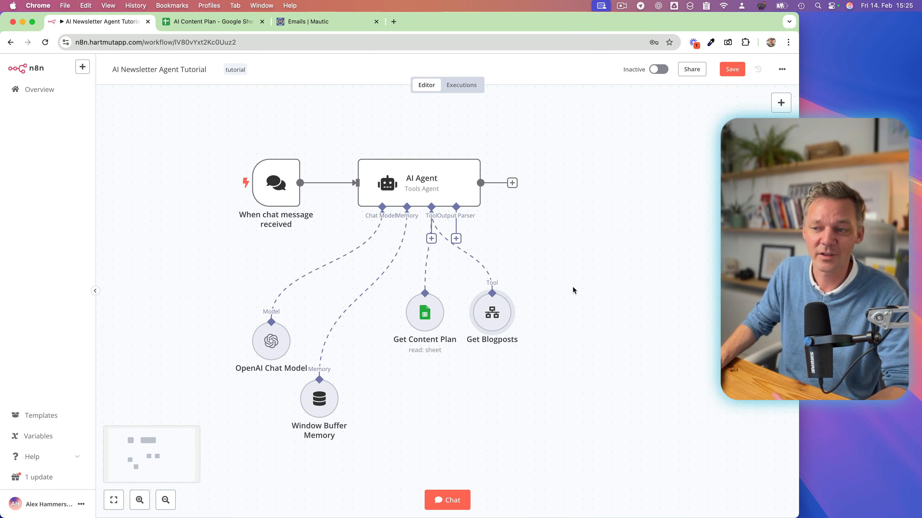
scroll(571, 257, right, 1)
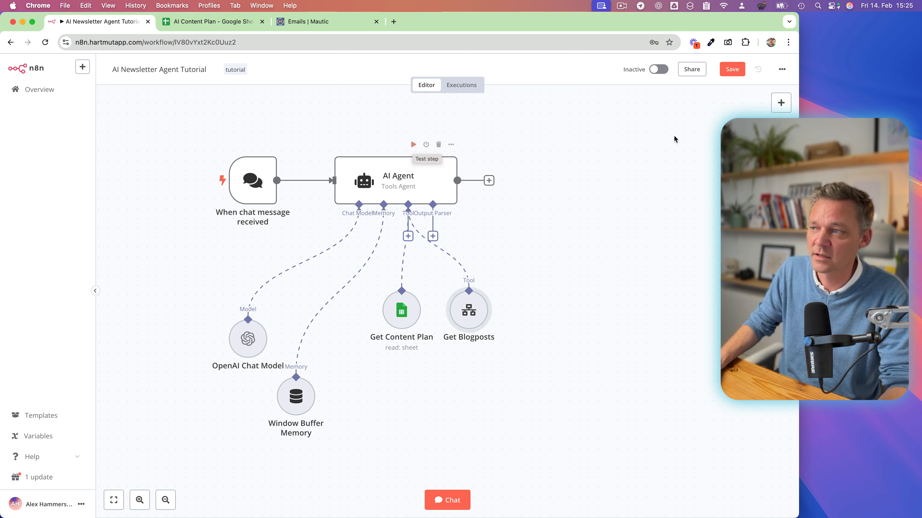
click(731, 70)
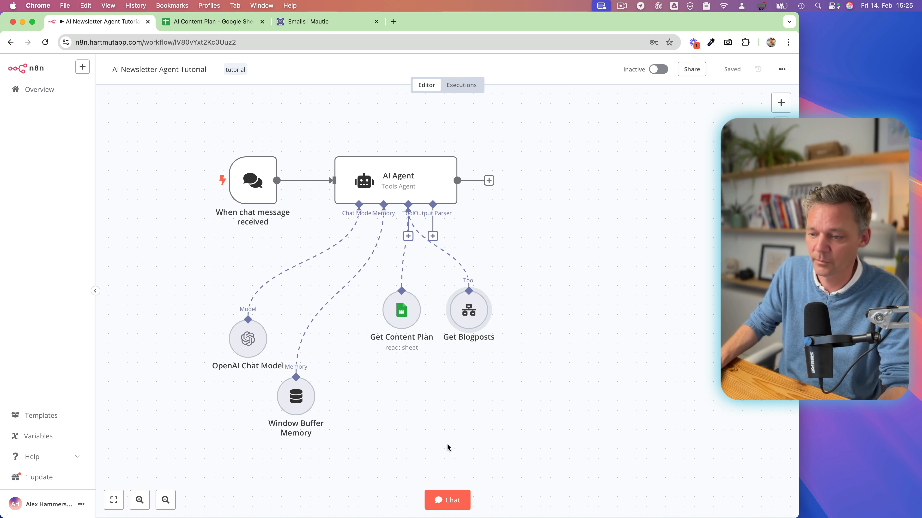
Open the workflow chat and send the agent the message "write a newsletter for this week".
click(451, 500)
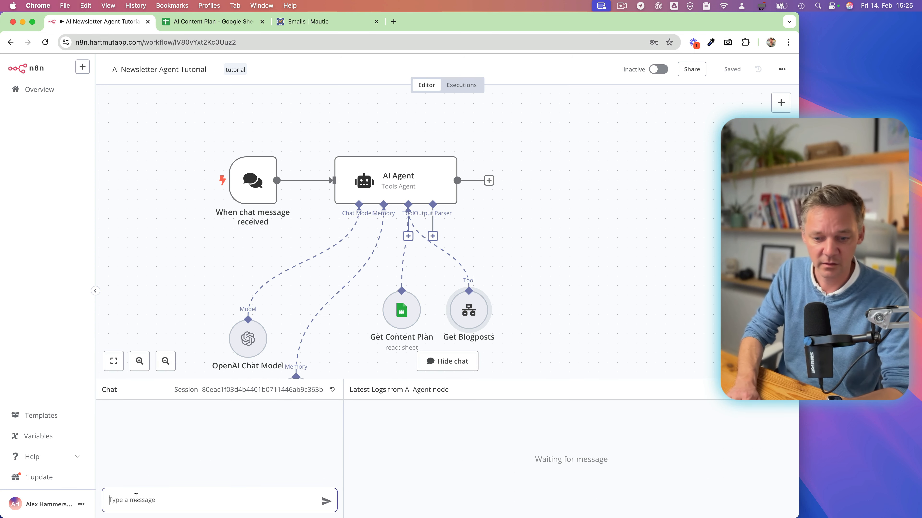
text(write a new)
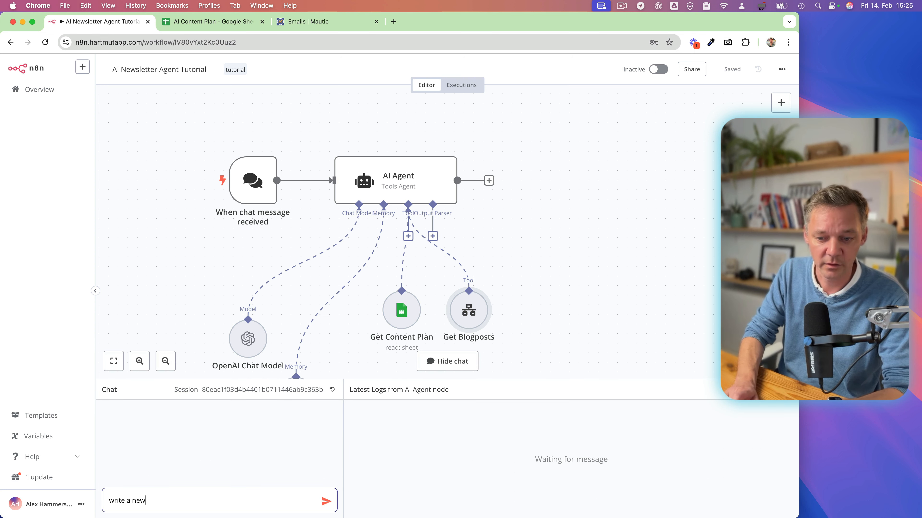
text(sletter for t)
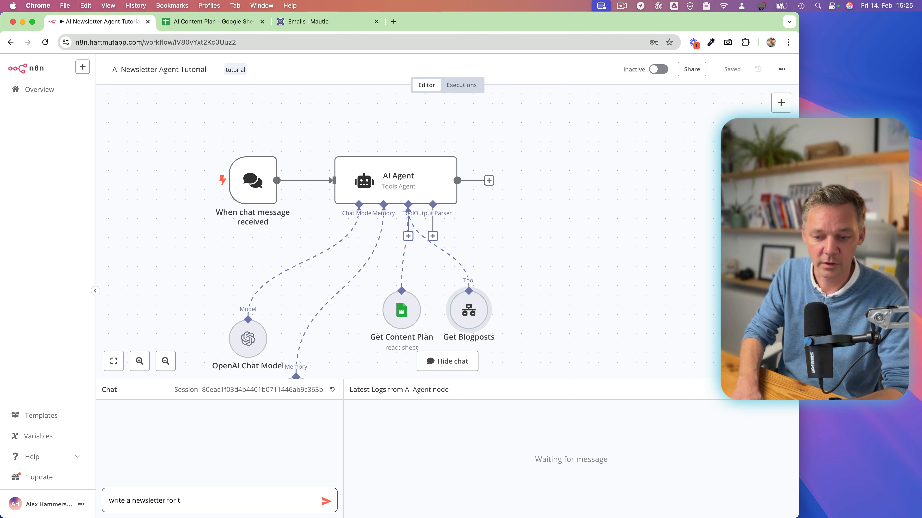
text(his week)
key(Return)
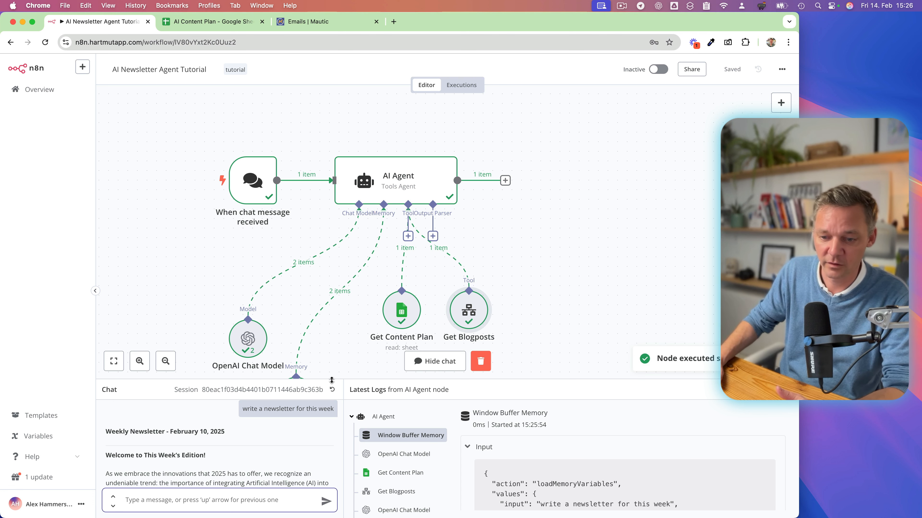
Enlarge the chat area and read the agent's newsletter reply through to its closing line.
drag(332, 379, 327, 142)
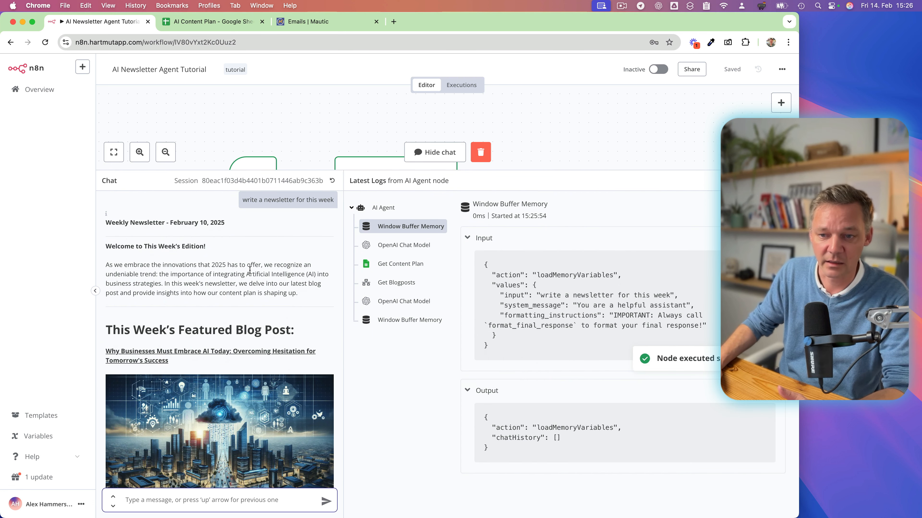
scroll(250, 270, down, 1)
scroll(249, 270, up, 1)
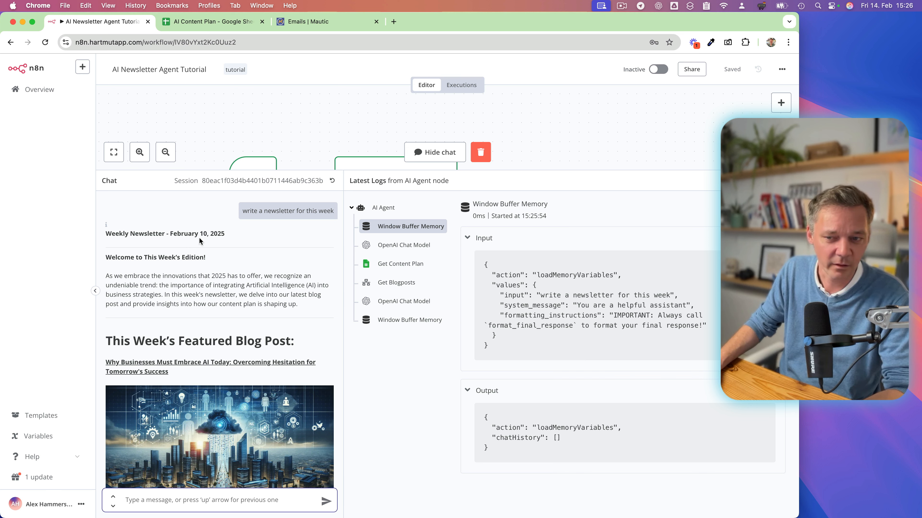
scroll(218, 327, down, 5)
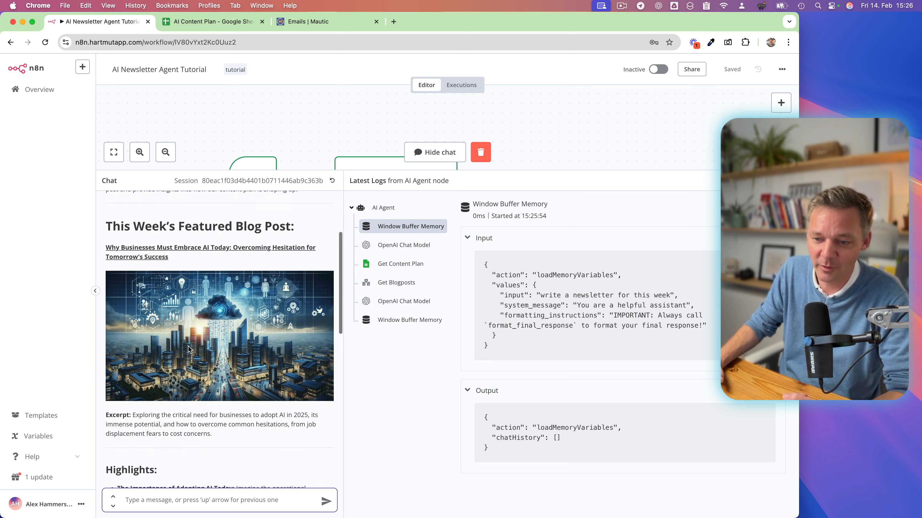
scroll(249, 307, up, 1)
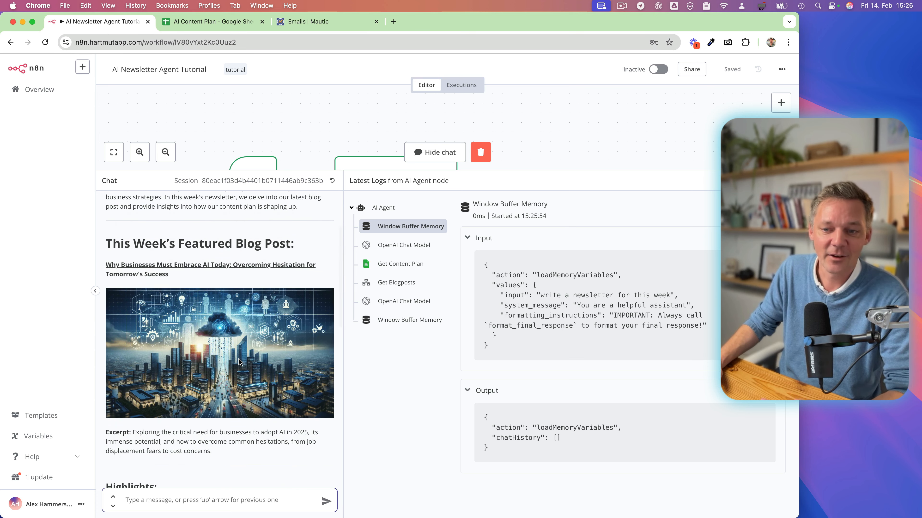
scroll(207, 361, down, 1)
scroll(207, 361, down, 3)
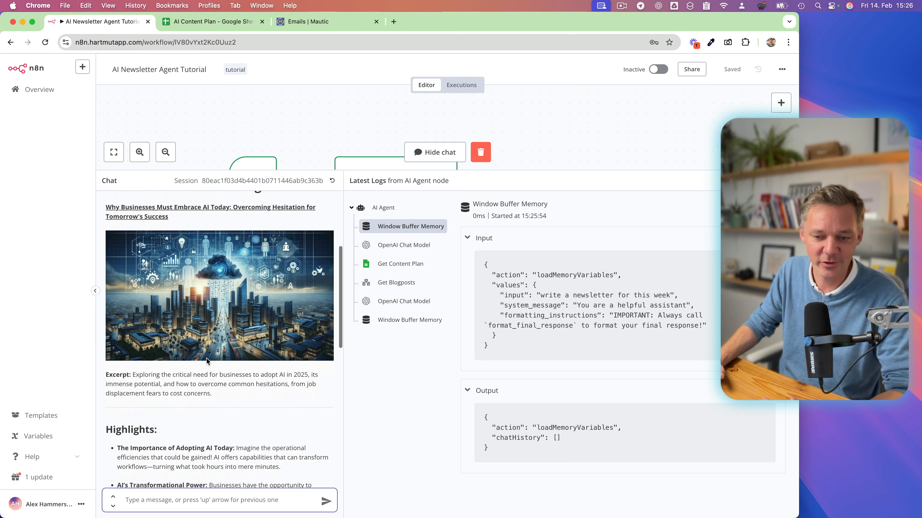
scroll(207, 361, up, 2)
scroll(206, 360, down, 1)
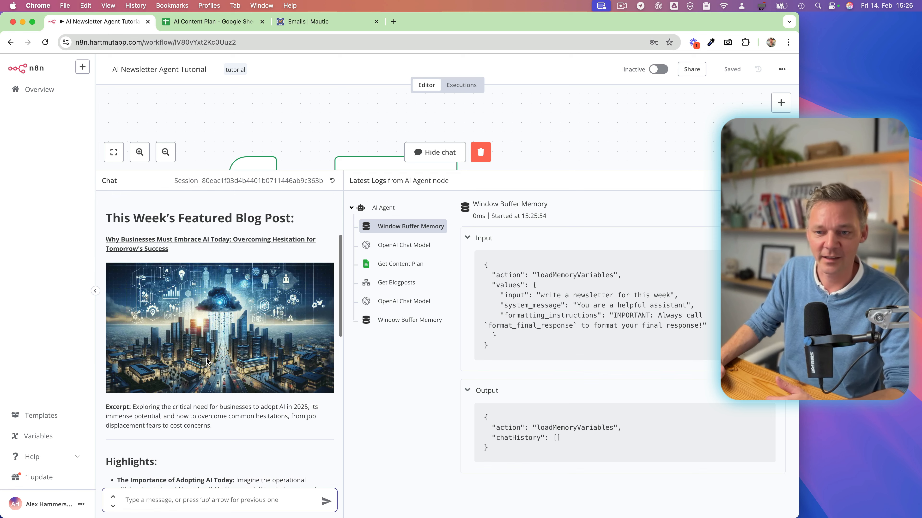
scroll(179, 369, down, 4)
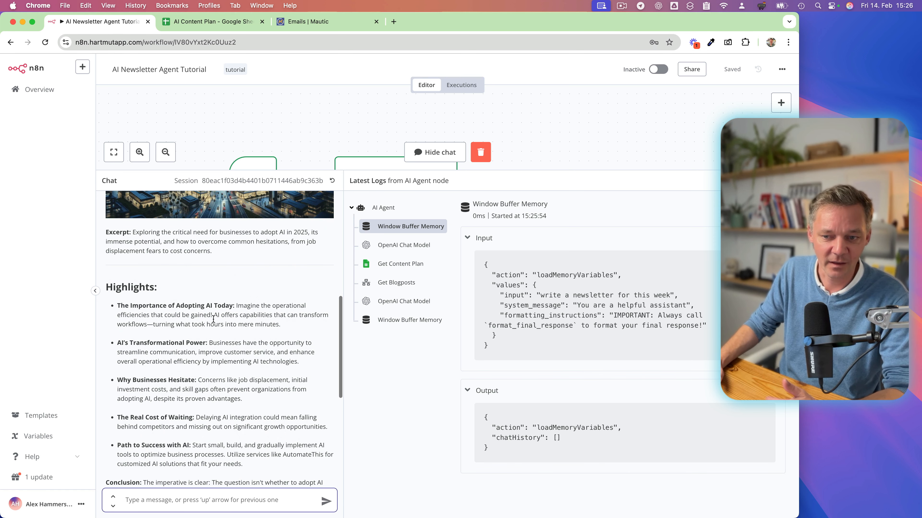
scroll(180, 369, down, 1)
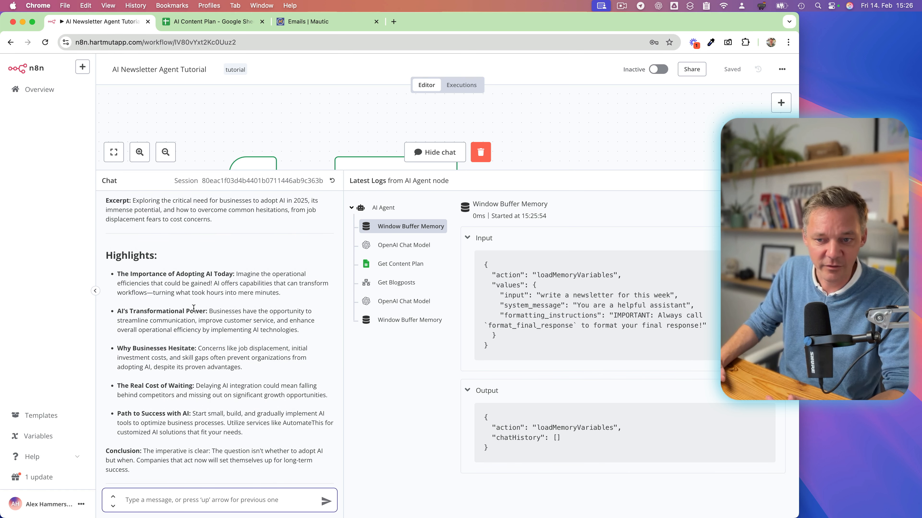
scroll(156, 274, down, 2)
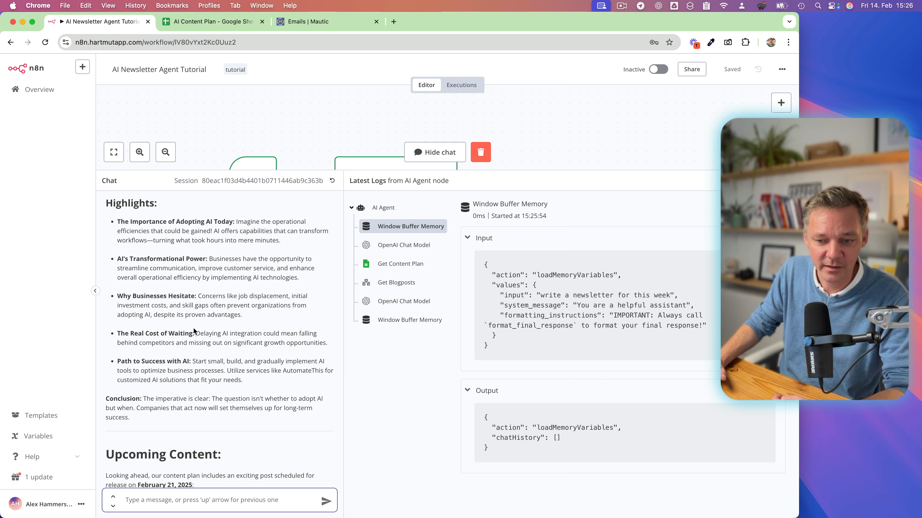
scroll(179, 337, down, 3)
scroll(174, 384, down, 1)
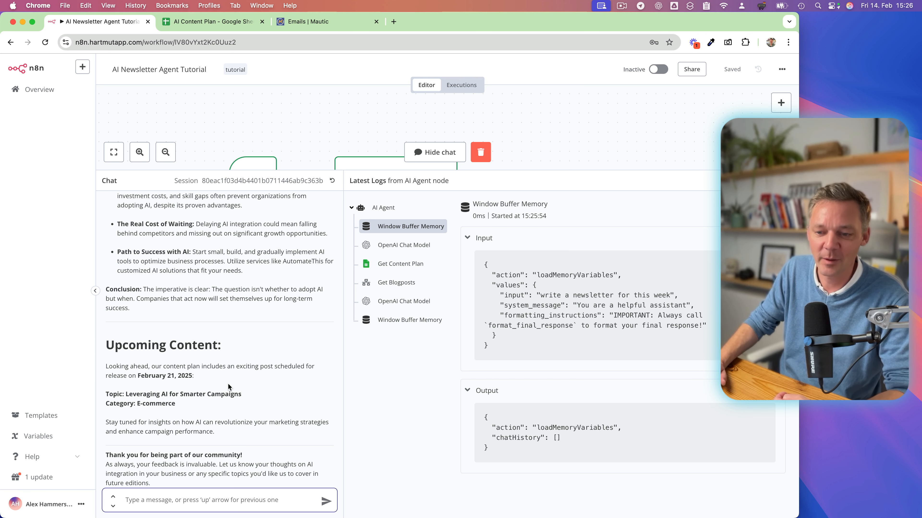
scroll(229, 387, down, 3)
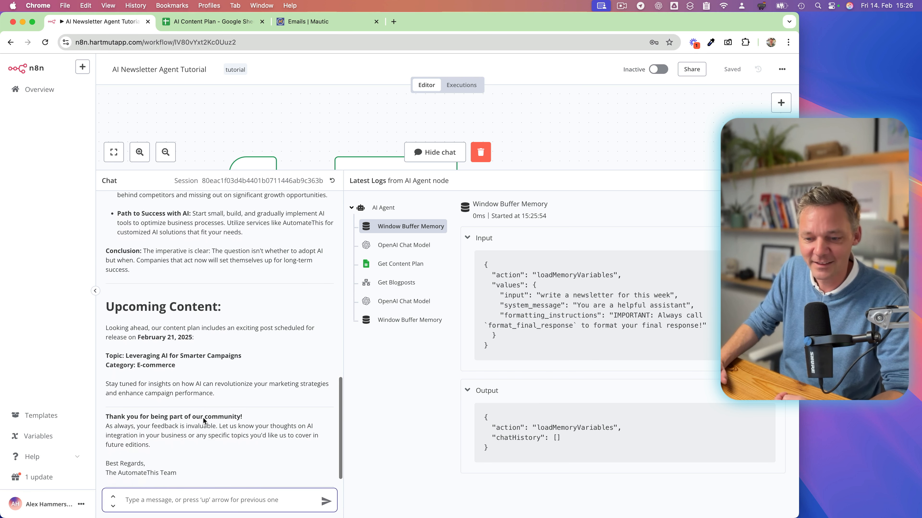
scroll(203, 421, down, 2)
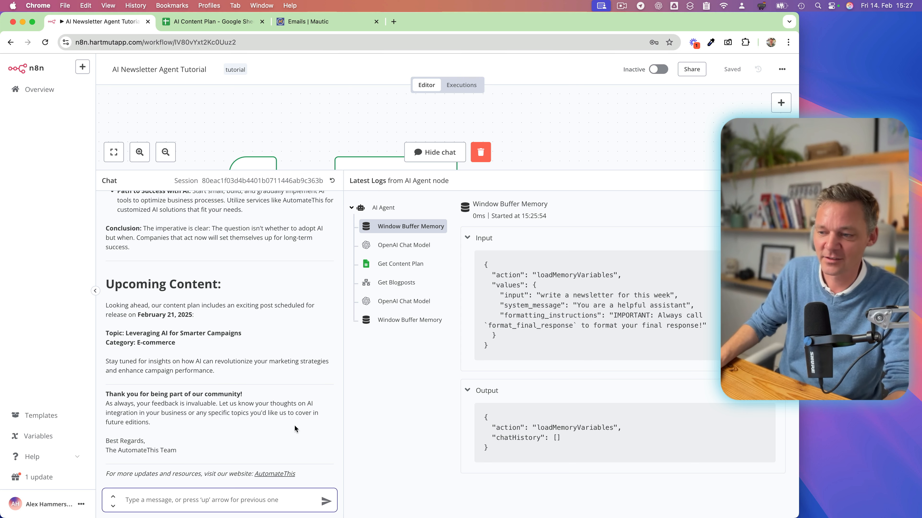
Examine the input log of the second OpenAI Chat Model call, then hide the chat.
click(403, 306)
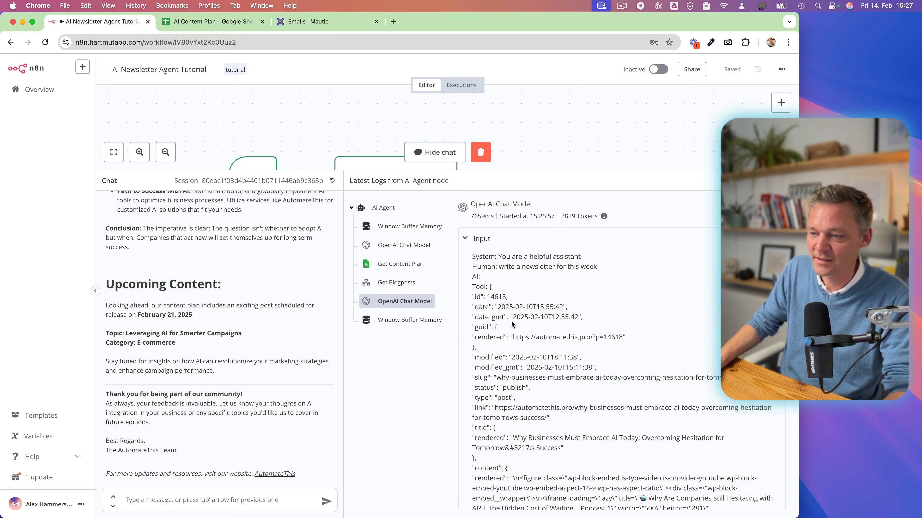
scroll(536, 346, down, 2)
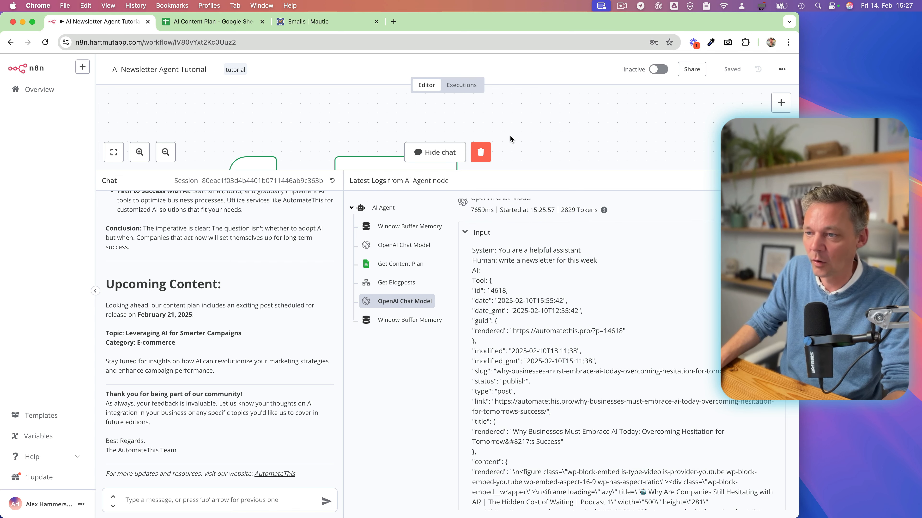
click(439, 152)
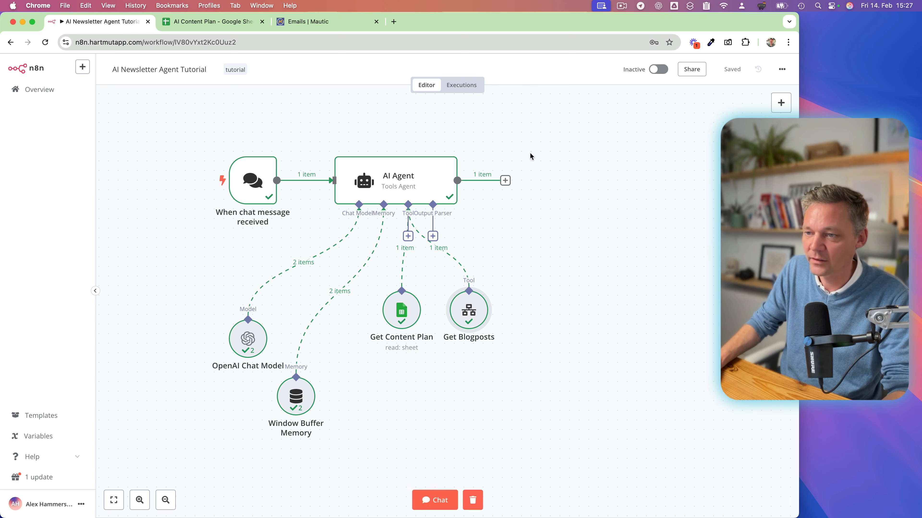
Open the AI Agent node, examine the formatting of its newsletter output, and return to the canvas.
double_click(435, 182)
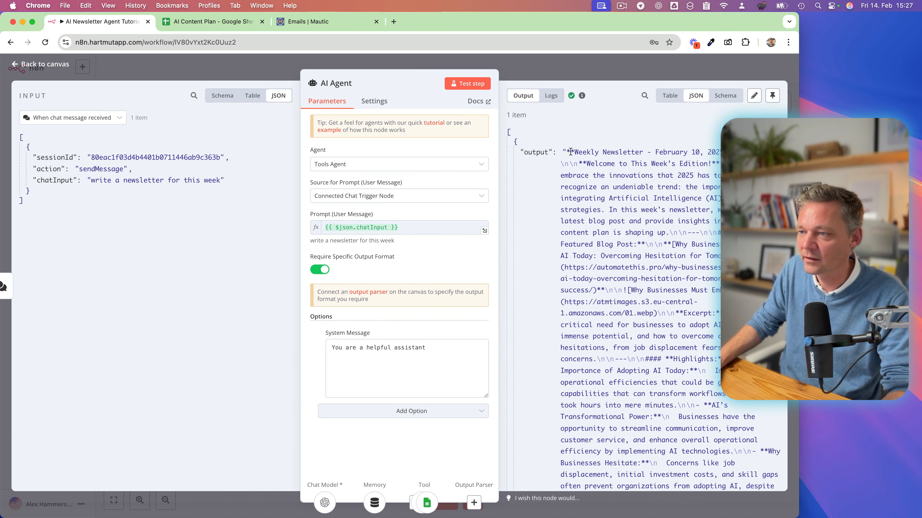
drag(572, 173, 585, 325)
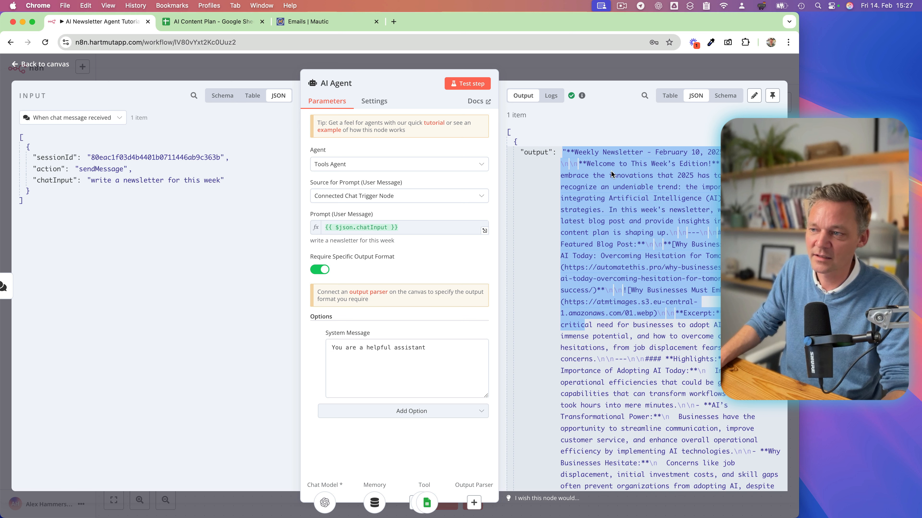
click(539, 187)
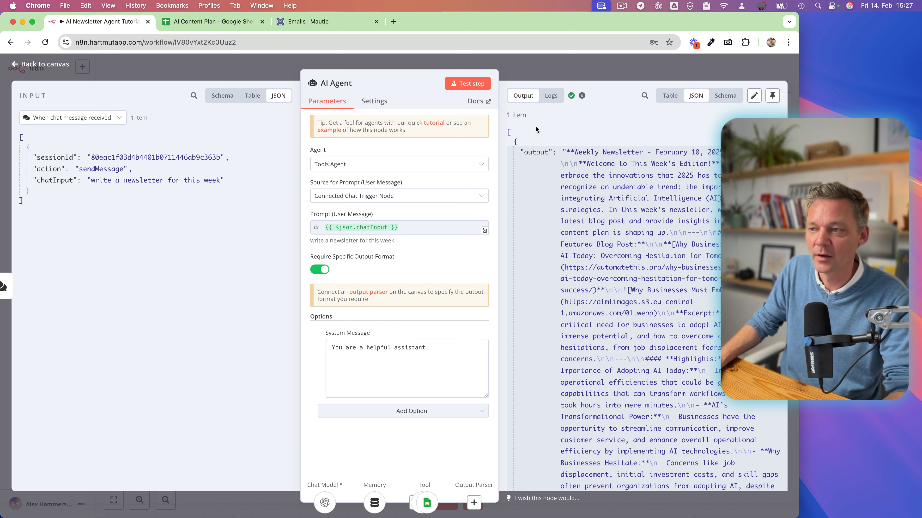
key(Escape)
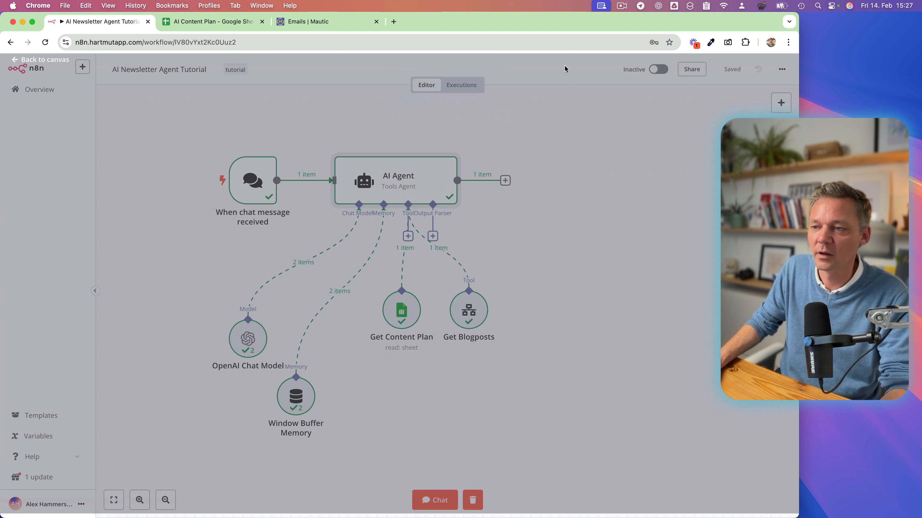
Add an HTML node after the AI Agent, compare its operations and options, and keep the operation at Convert to HTML Table.
click(505, 180)
text(html)
click(668, 162)
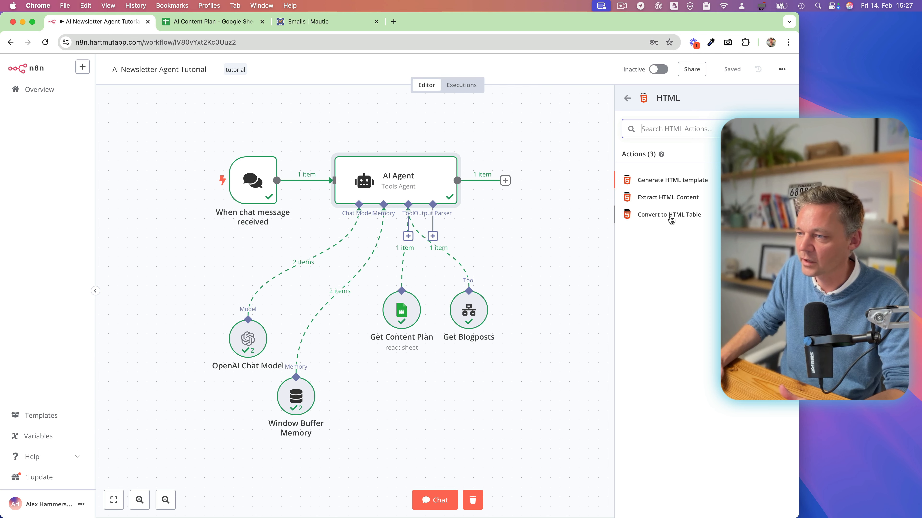
click(656, 220)
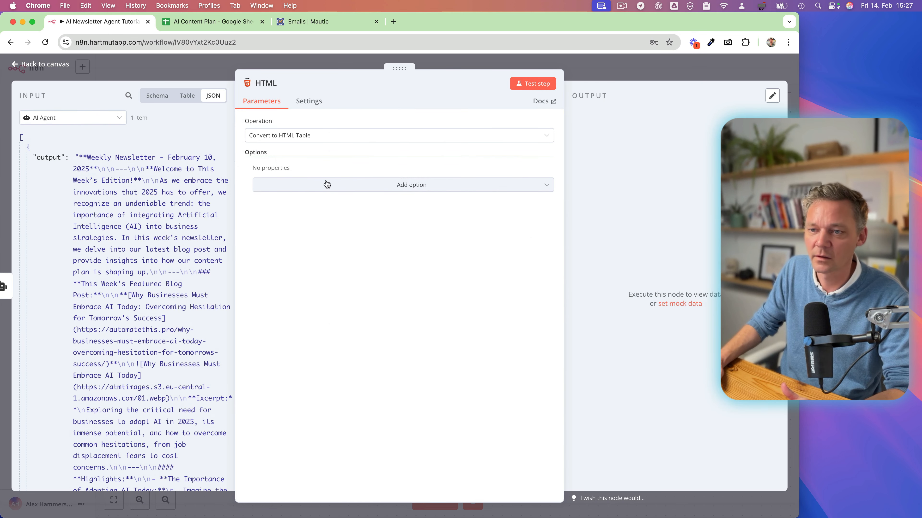
click(296, 137)
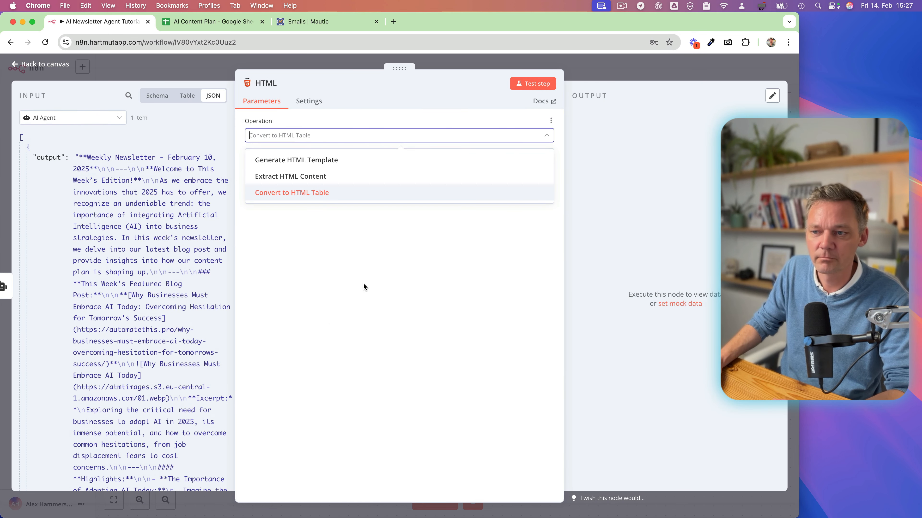
click(276, 165)
click(290, 142)
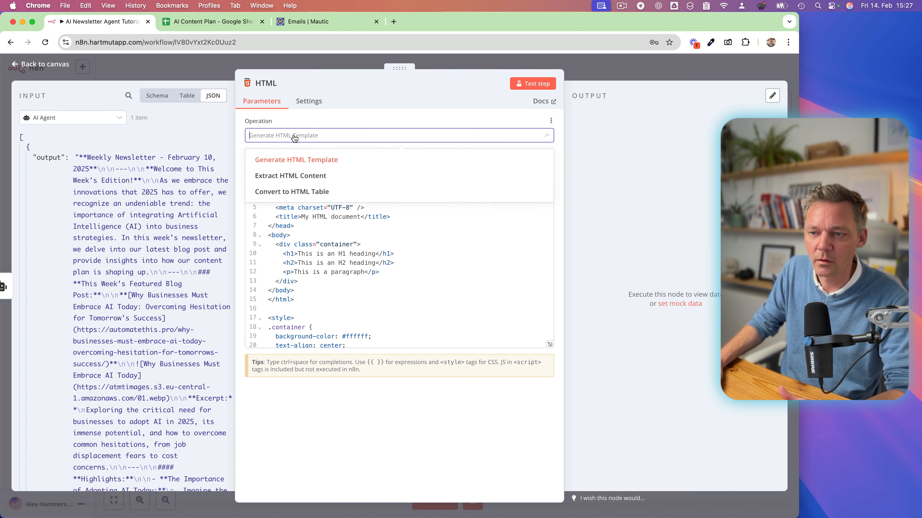
click(290, 198)
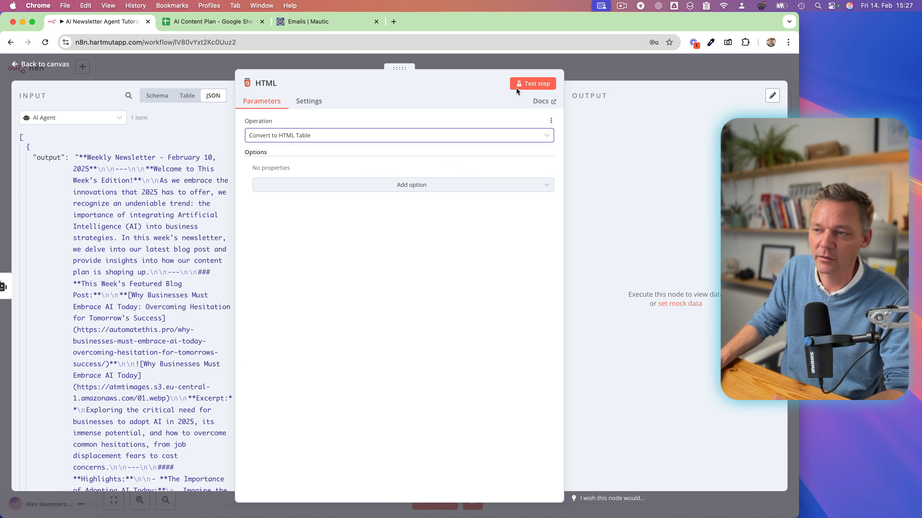
click(389, 189)
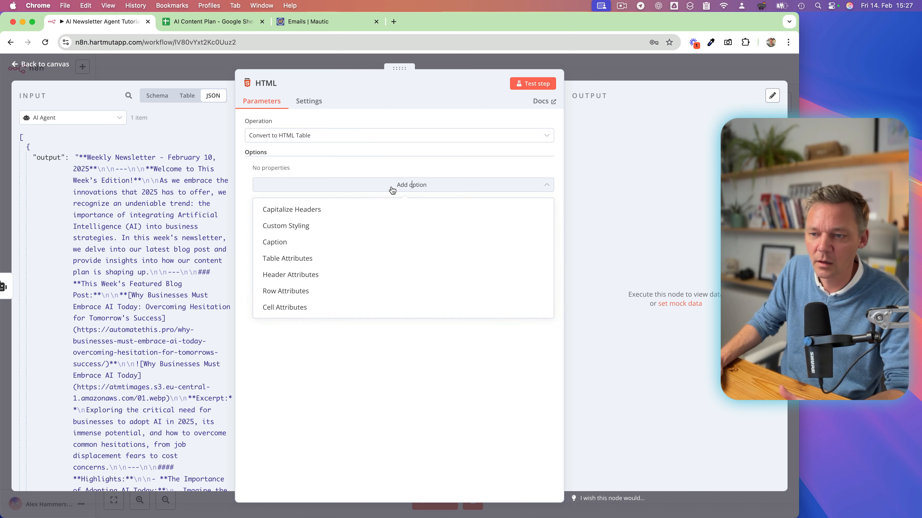
click(357, 363)
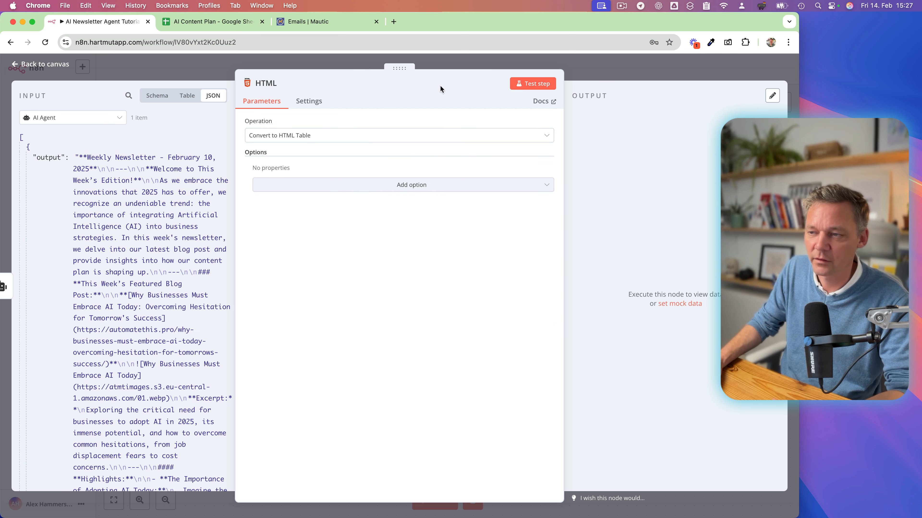
Test the HTML node and examine its converted newsletter output in the JSON, Table and Schema views.
click(535, 84)
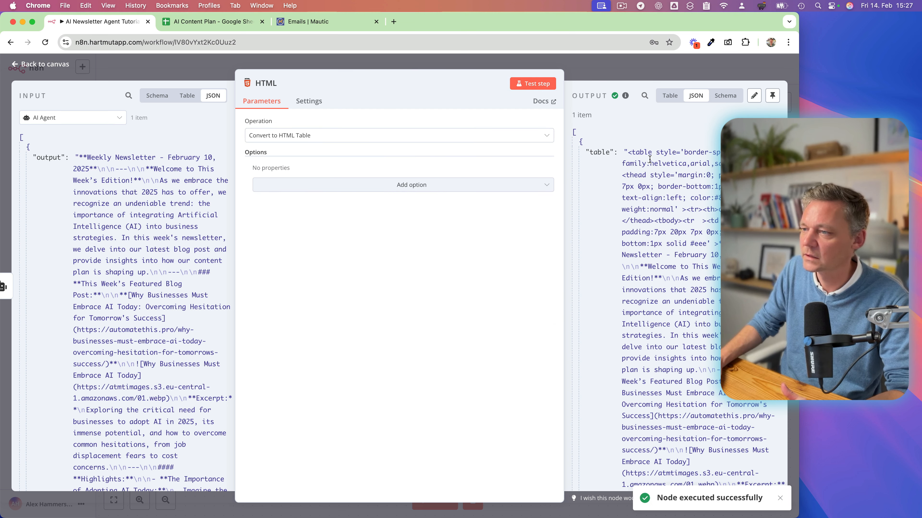
scroll(646, 267, down, 10)
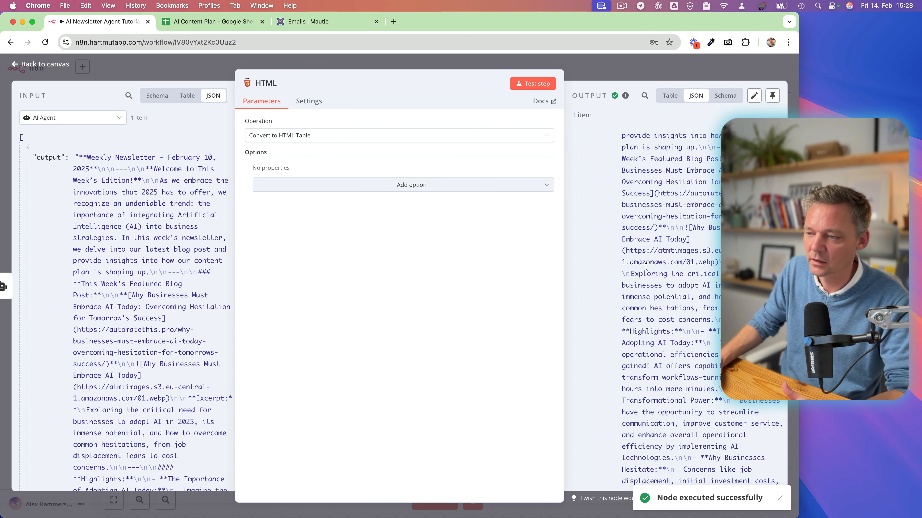
scroll(646, 267, down, 2)
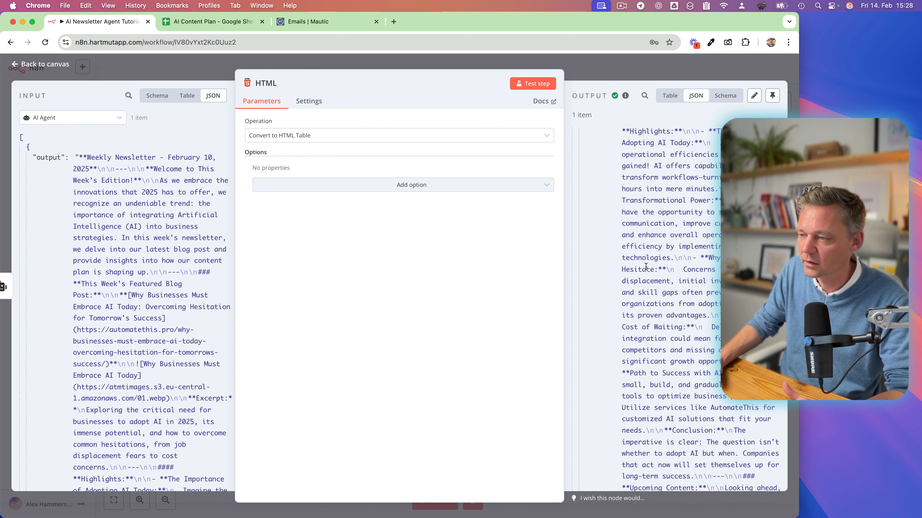
scroll(677, 232, up, 4)
scroll(679, 215, up, 8)
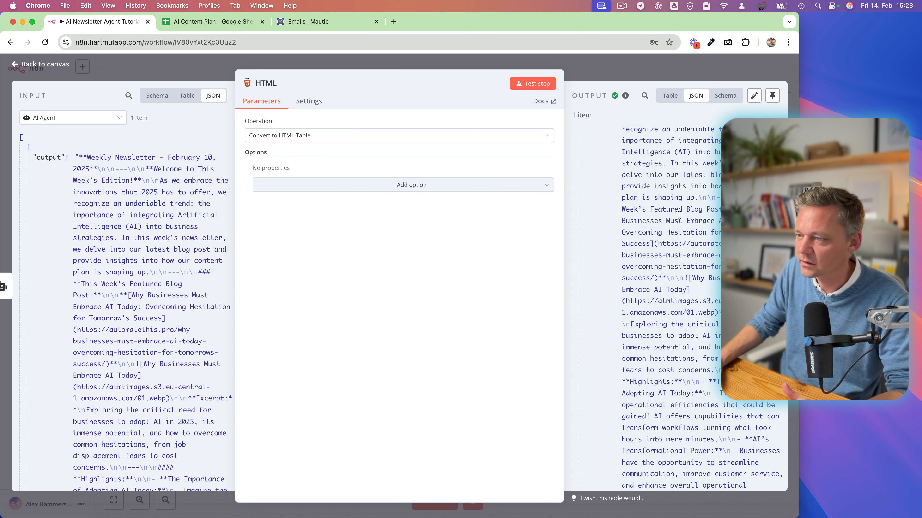
click(669, 97)
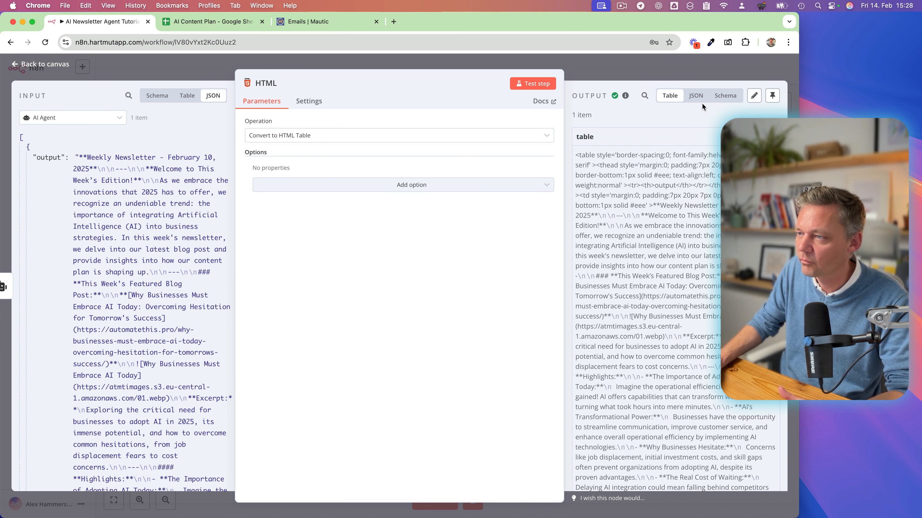
click(696, 96)
click(726, 96)
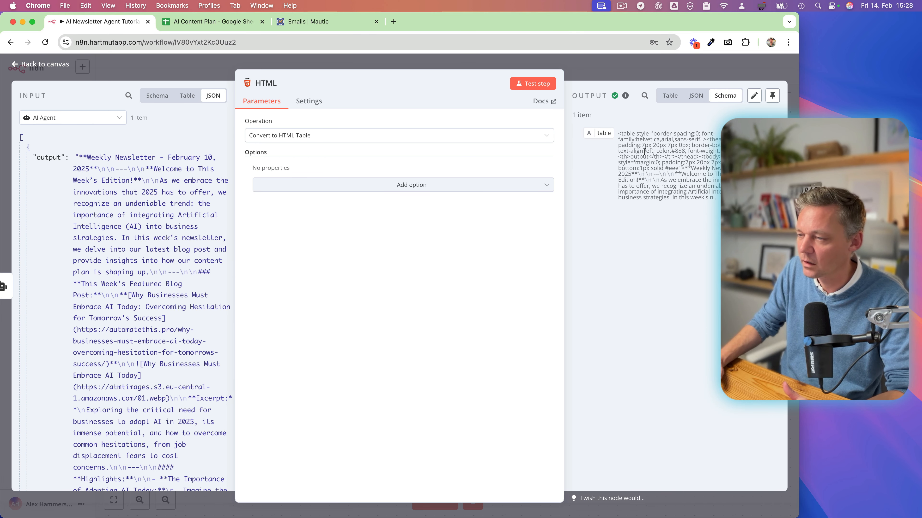
Check the HTML node's available table options and its general settings, and return to the canvas.
click(368, 189)
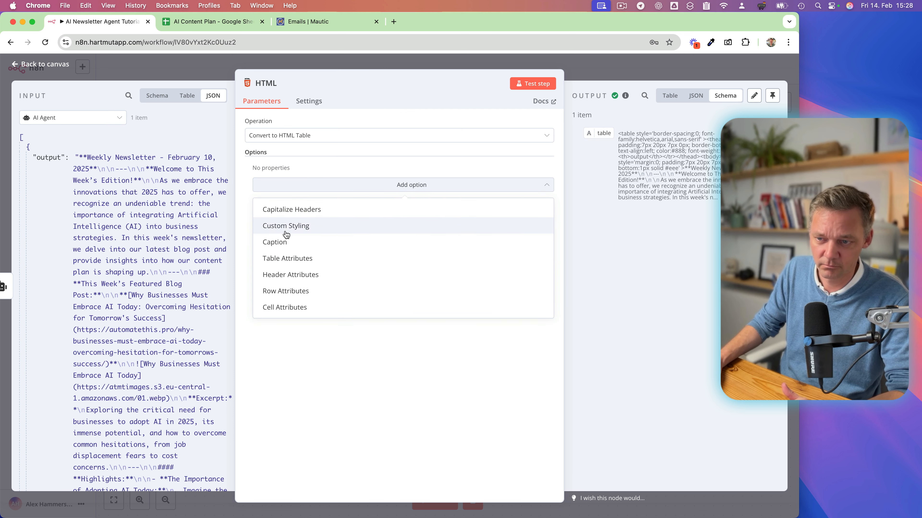
click(340, 349)
click(310, 103)
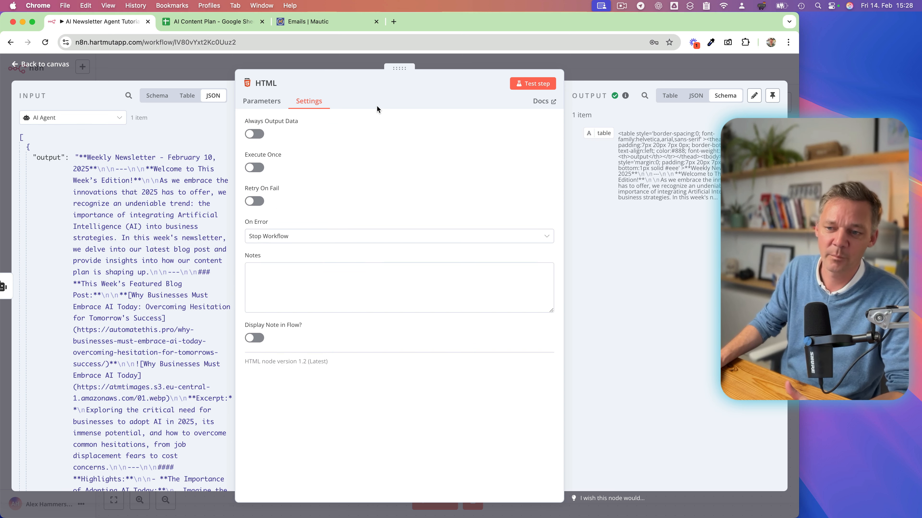
click(605, 65)
Move the HTML node farther away from the AI Agent, and delete it from the workflow.
drag(533, 190, 601, 190)
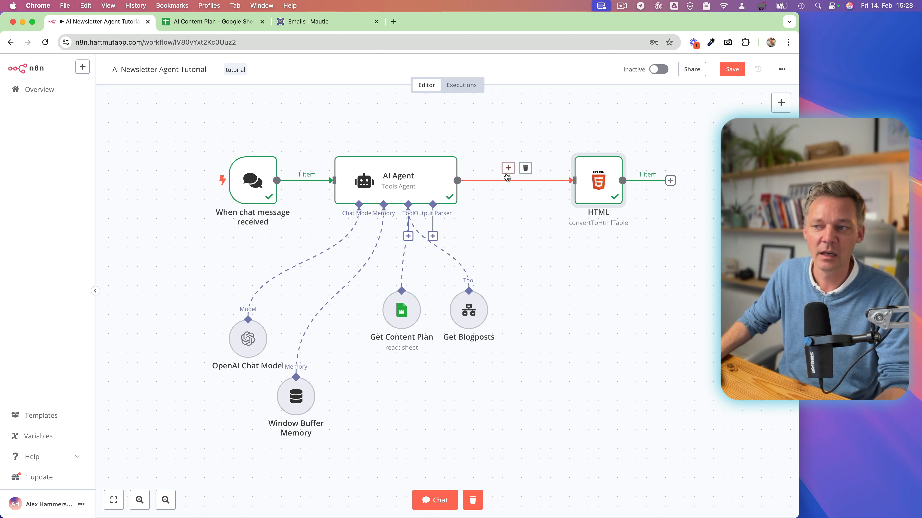
drag(603, 175, 631, 174)
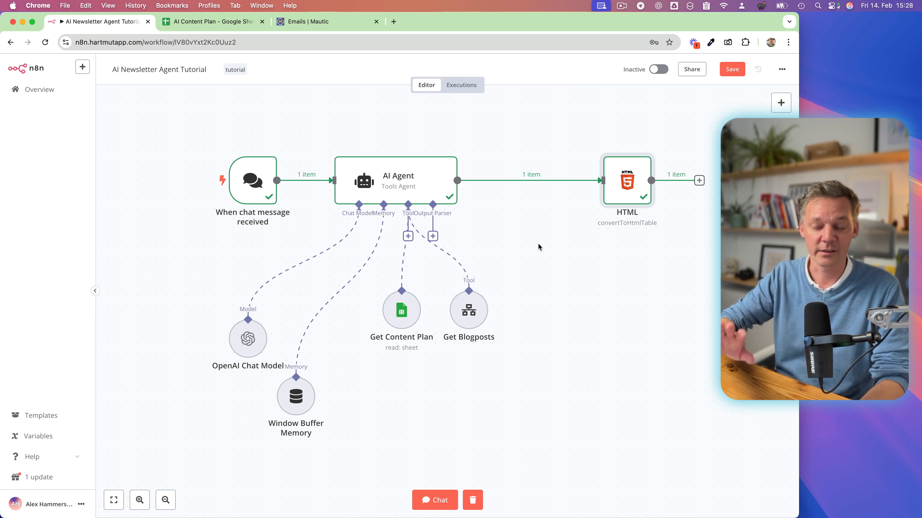
mouse_move(405, 175)
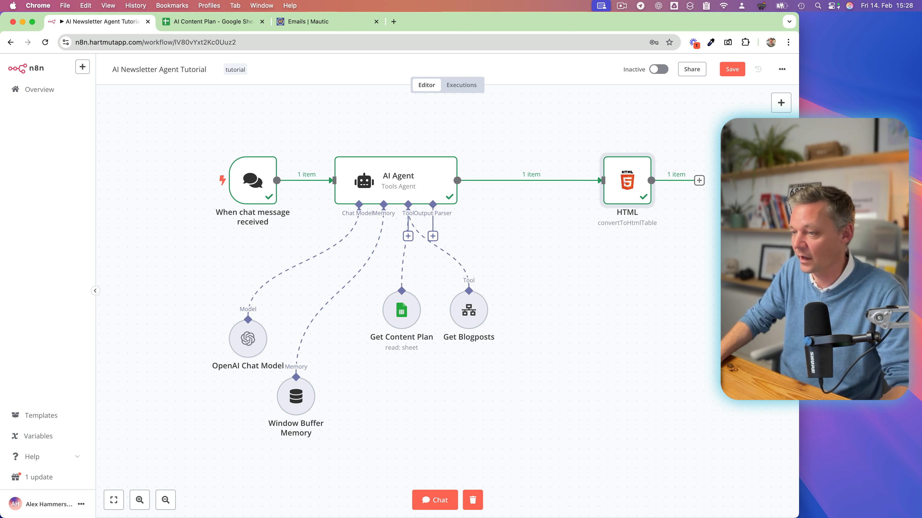
mouse_move(619, 195)
mouse_down()
mouse_move(636, 169)
mouse_move(627, 186)
mouse_up()
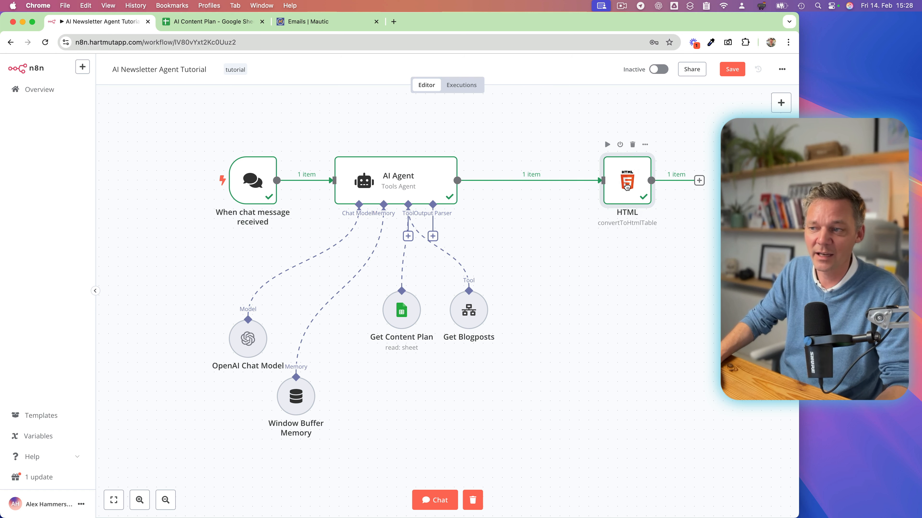
click(633, 145)
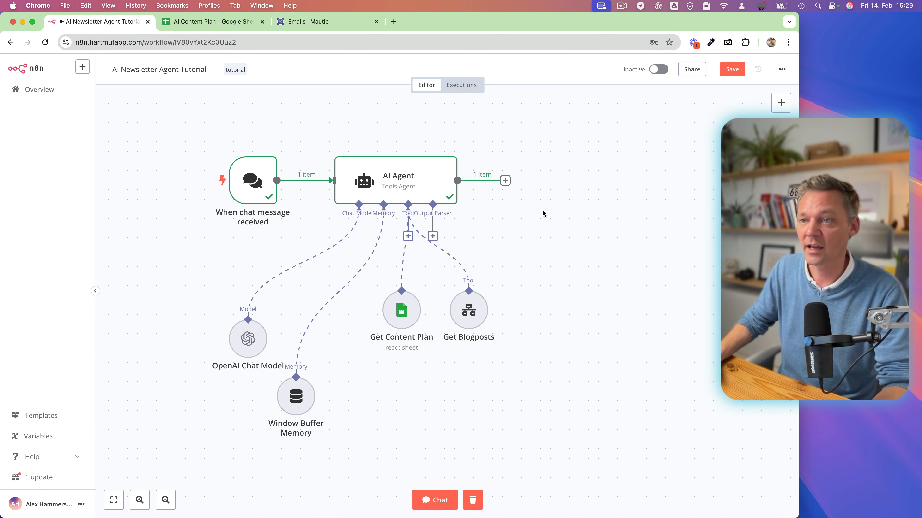
Open the n8n Overview in a separate browser window and move that window off this screen.
key(ctrl+Up)
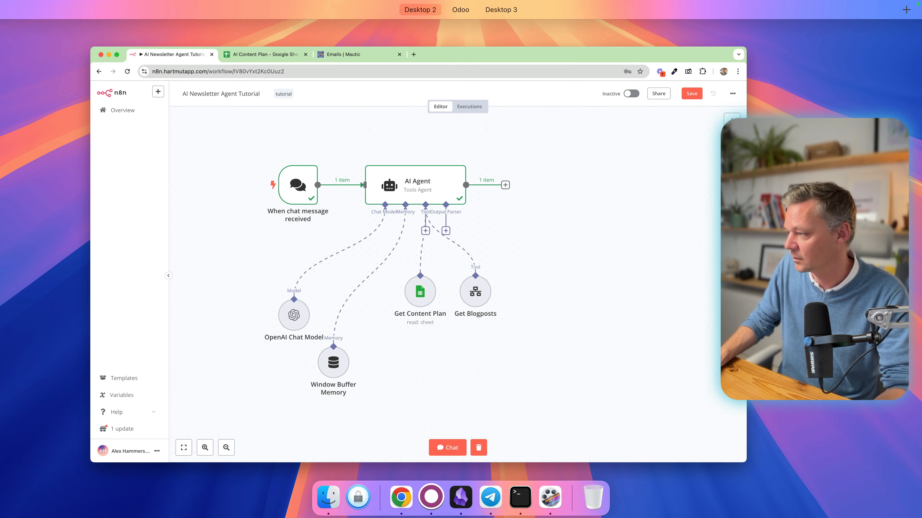
click(643, 296)
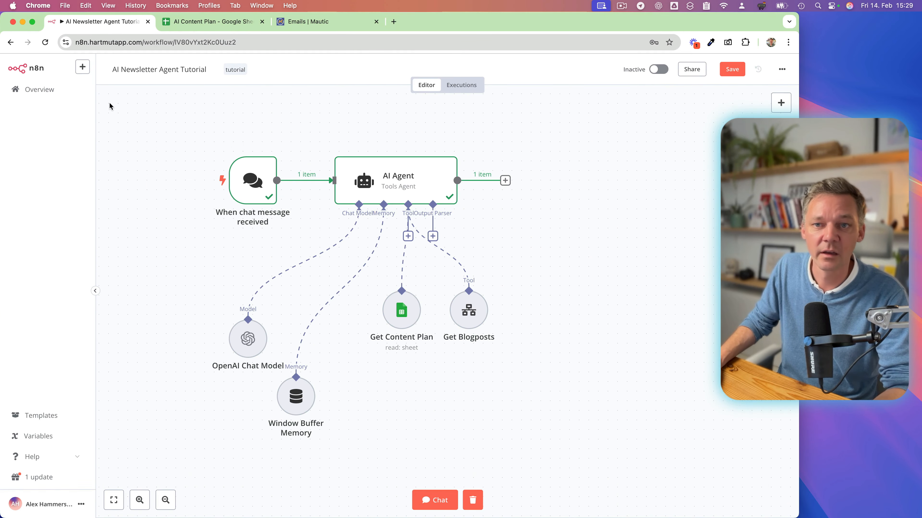
right_click(41, 93)
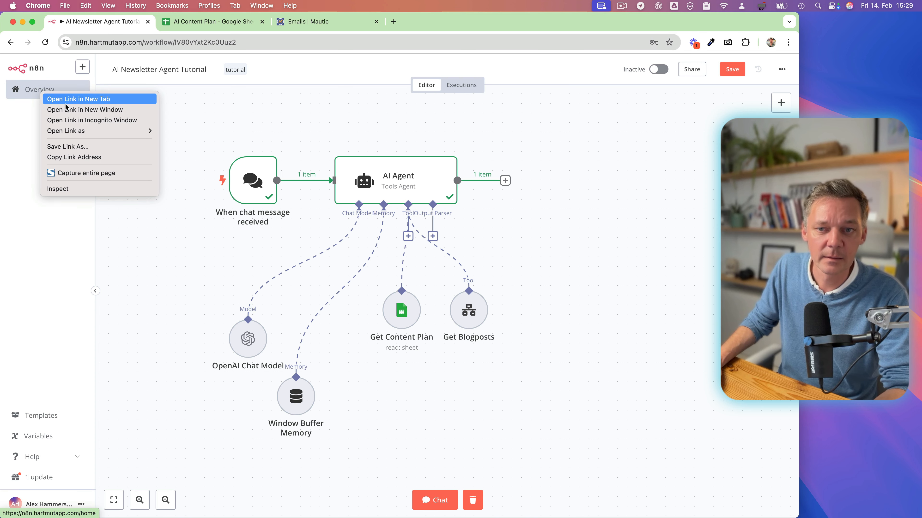
click(76, 110)
drag(287, 22, 921, 203)
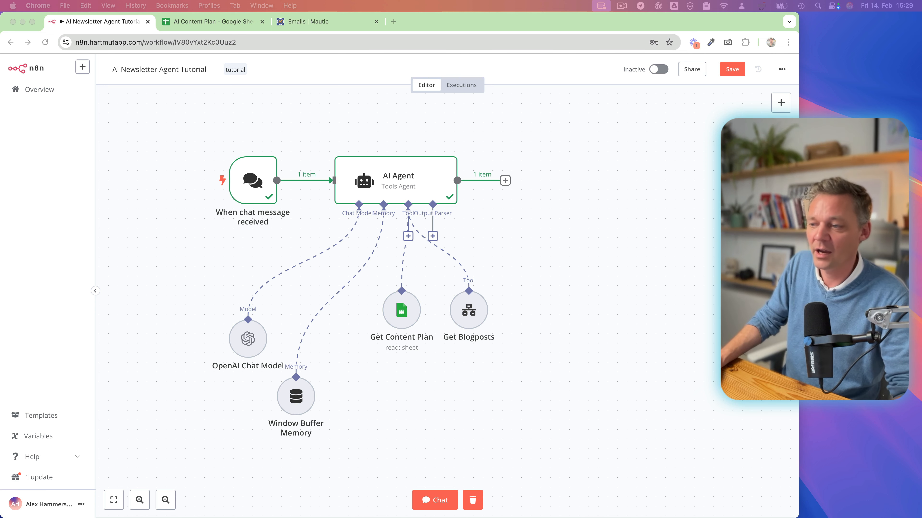
Attach a Structured Output Parser to the AI Agent and replace its JSON example with newsletter fields calendarWeek, subject and HTML-formatted content.
click(433, 236)
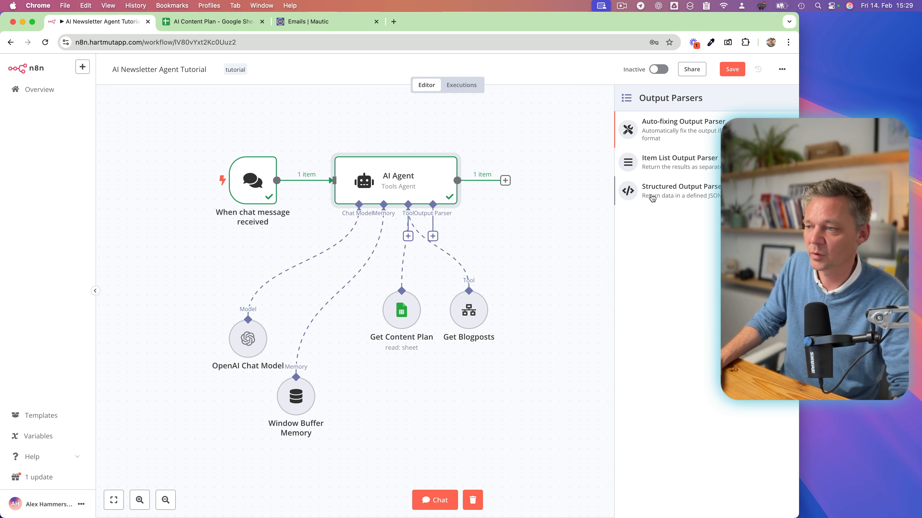
click(668, 194)
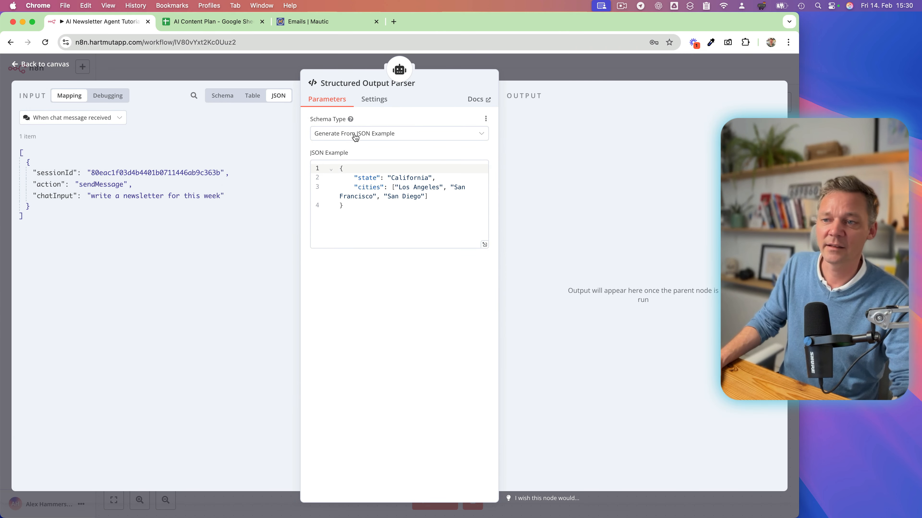
click(379, 222)
key(super+a)
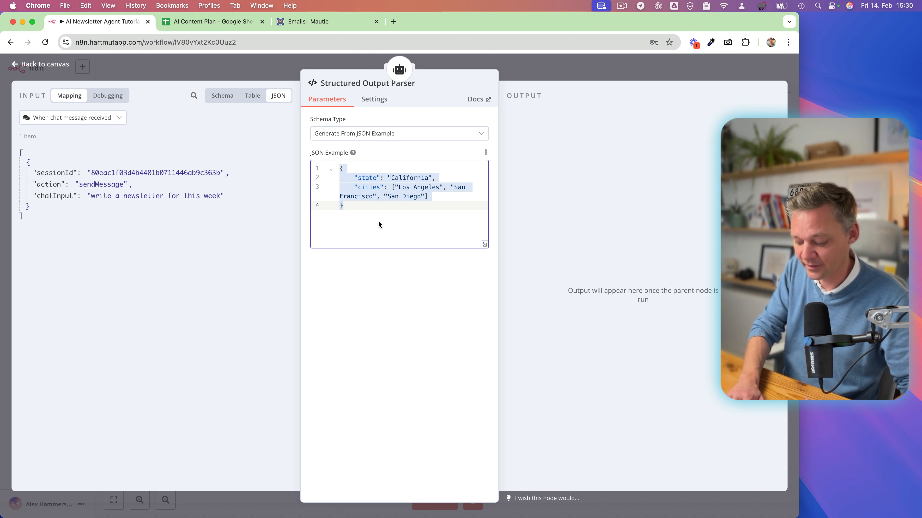
text({ 	"calendarWeek": "12", 	"subject": "You don't want to miss this newsletter", 	"content": "<h2>Welcome to this amazing newsletter<h2><p>Today i'm thrilled to tell you about this topic</p><h3>This is why you should read this</h3><p>As promised here's the reason and this is the link:</p><a href=\"https://automatethis.pro\">Click on this CTA</a><p>See you on the moon,<br>Alex</p>" })
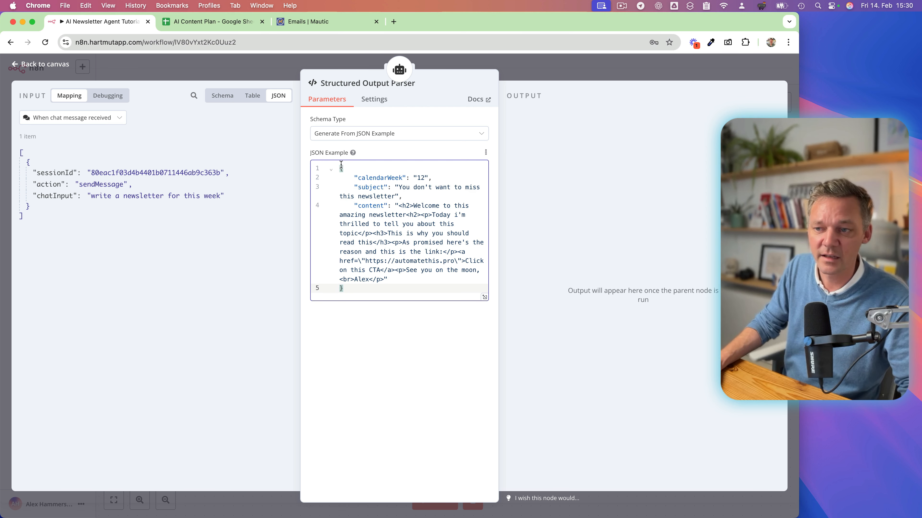
Examine the JSON example's calendarWeek, subject and content fields, including the enclosing braces, HTML tags and escaped quotes in the link.
double_click(368, 178)
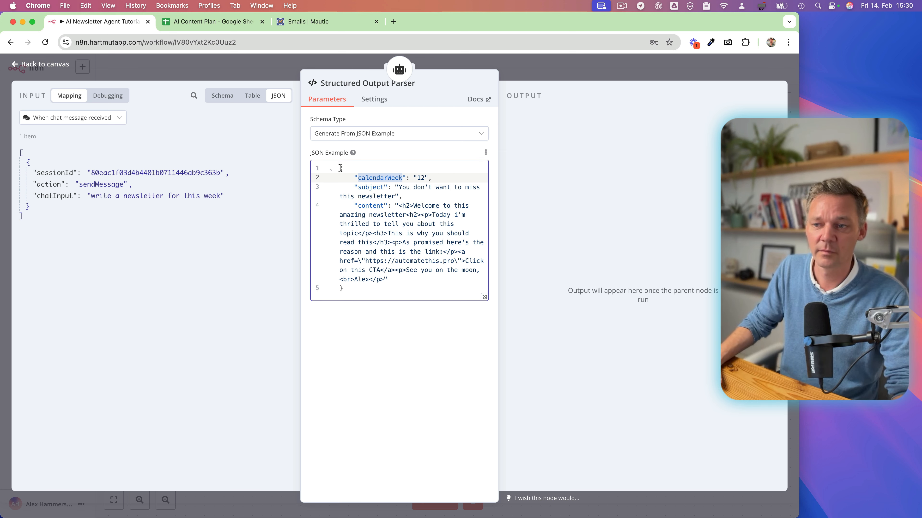
drag(339, 168, 352, 297)
click(352, 297)
double_click(379, 187)
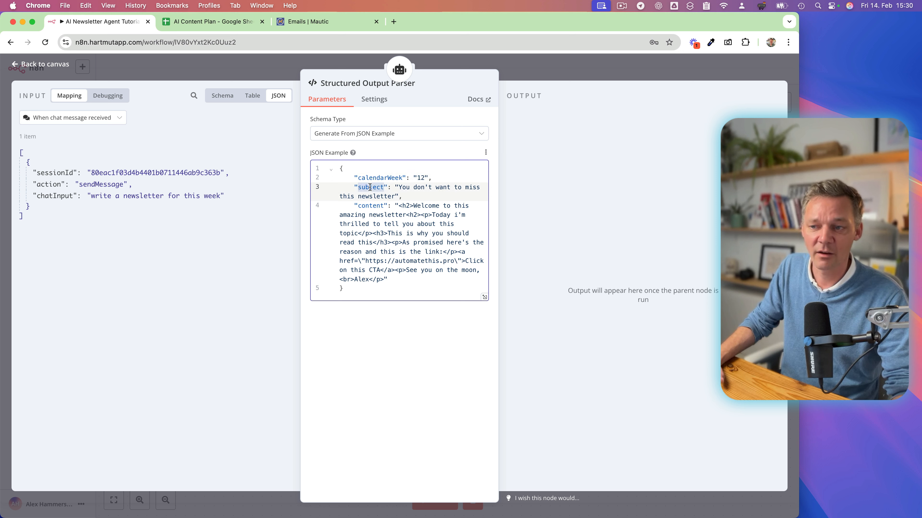
drag(398, 187, 396, 196)
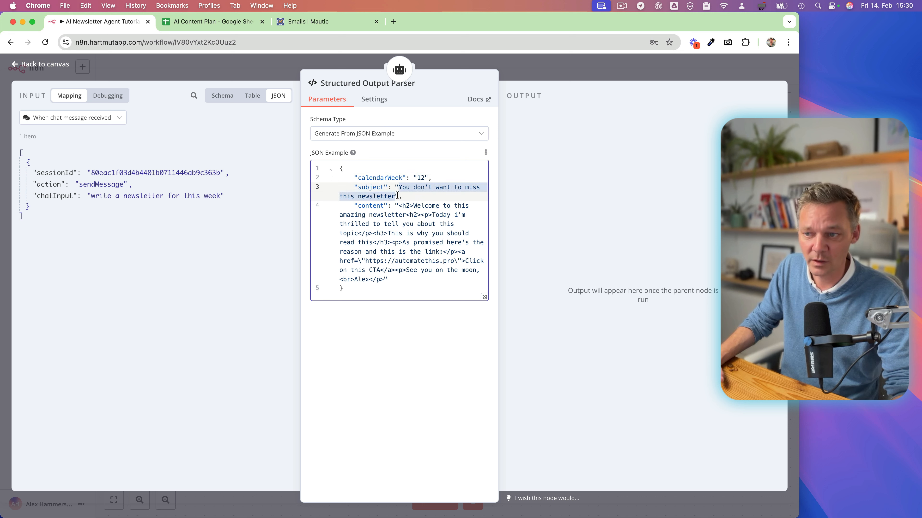
double_click(371, 205)
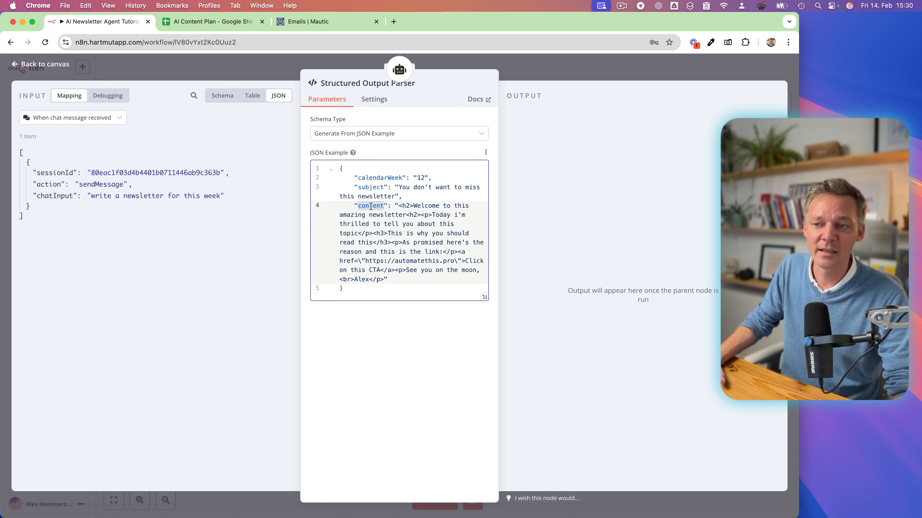
drag(398, 206, 383, 279)
click(404, 205)
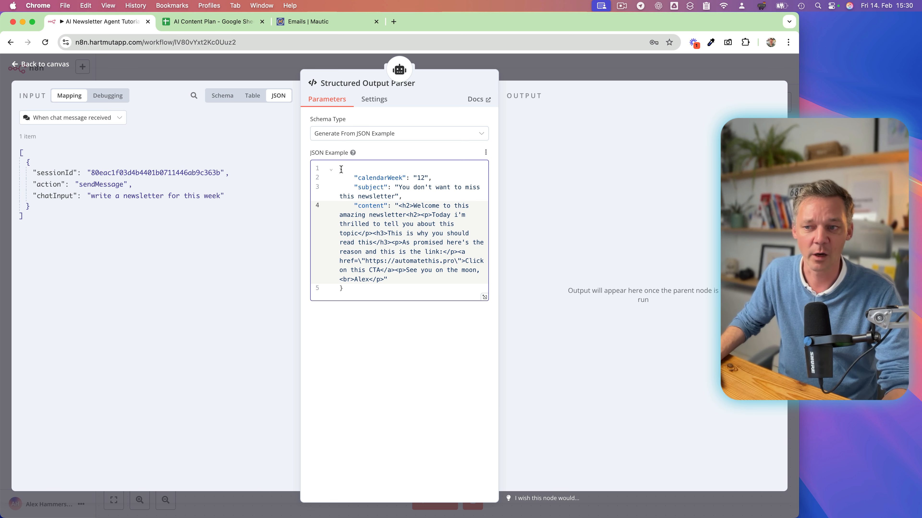
drag(341, 169, 348, 291)
click(390, 253)
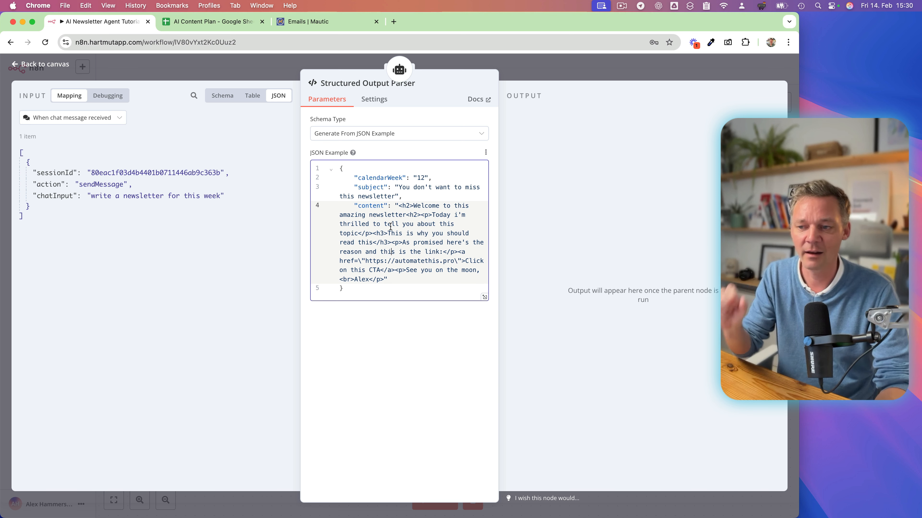
drag(361, 263, 365, 263)
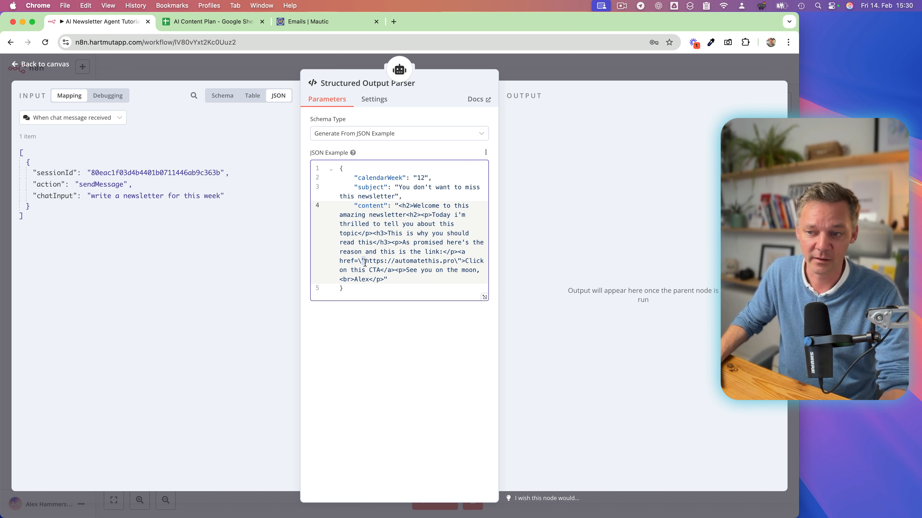
Remove the escaping backslash before the link's opening quote in the JSON example's content field, and restore it.
click(361, 262)
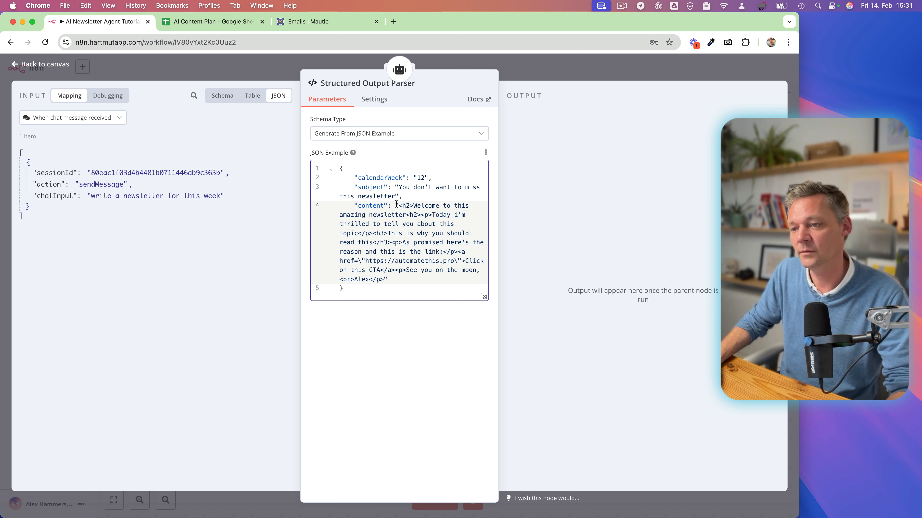
drag(396, 204, 387, 280)
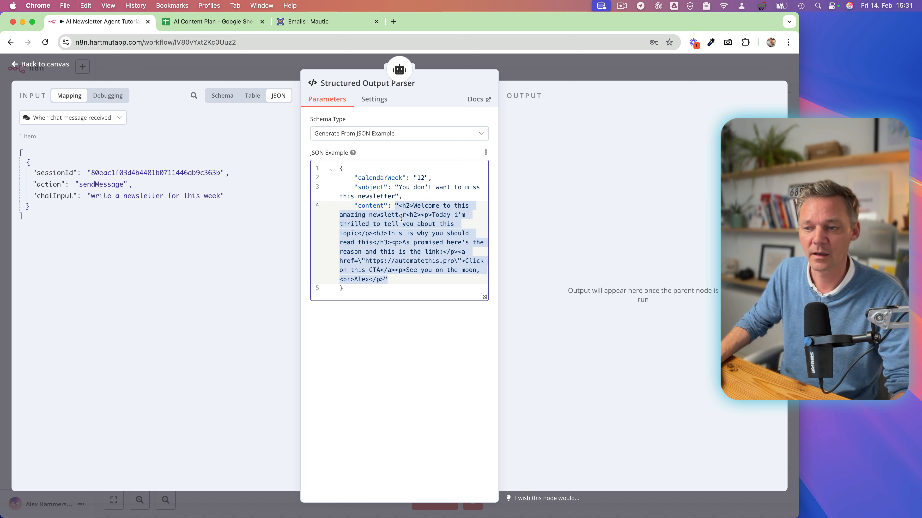
click(408, 253)
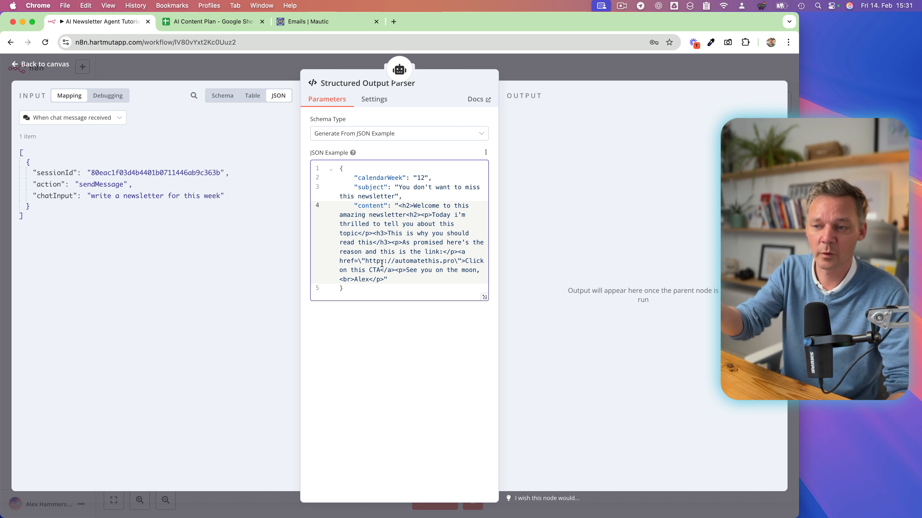
key(BackSpace)
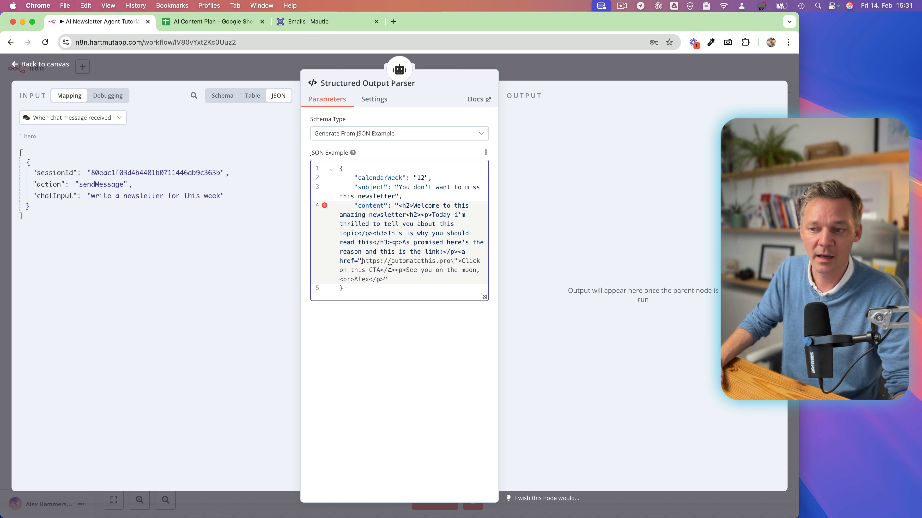
text(\)
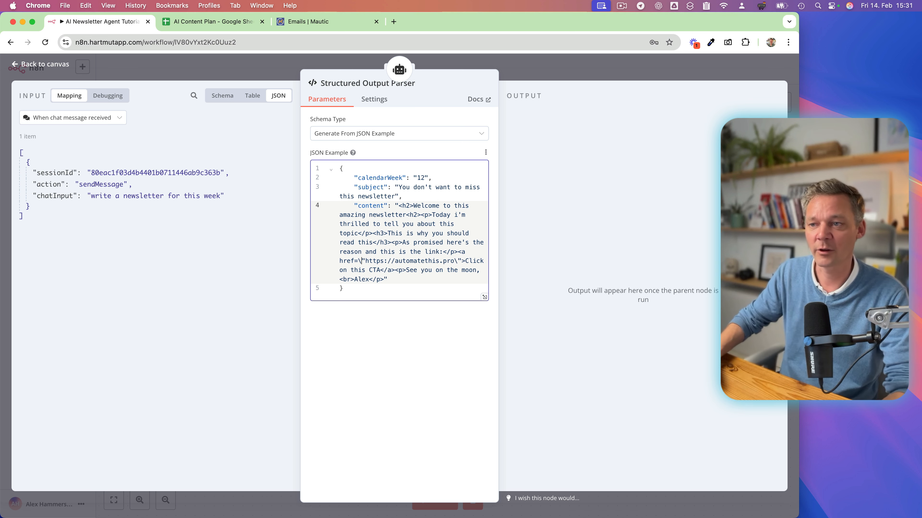
click(389, 287)
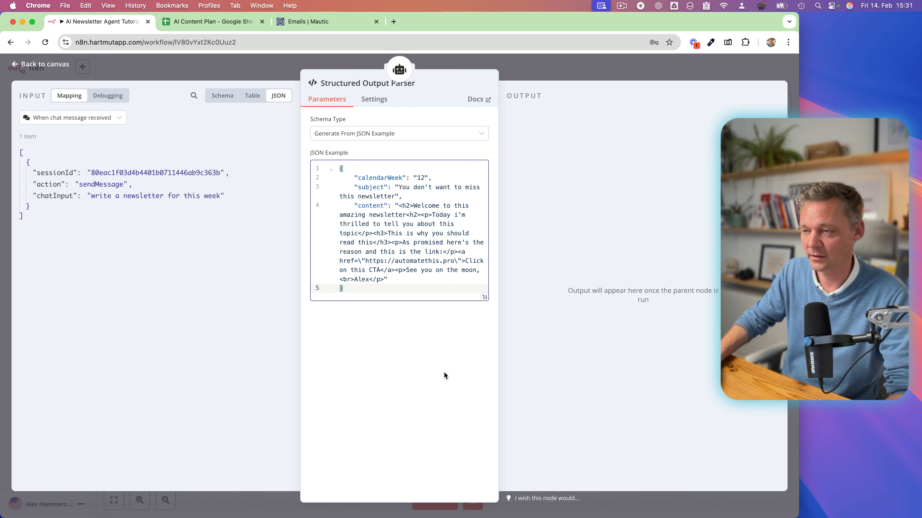
Return to the canvas and move the Structured Output Parser node beside Get Blogposts, clear of the other tool nodes.
click(555, 74)
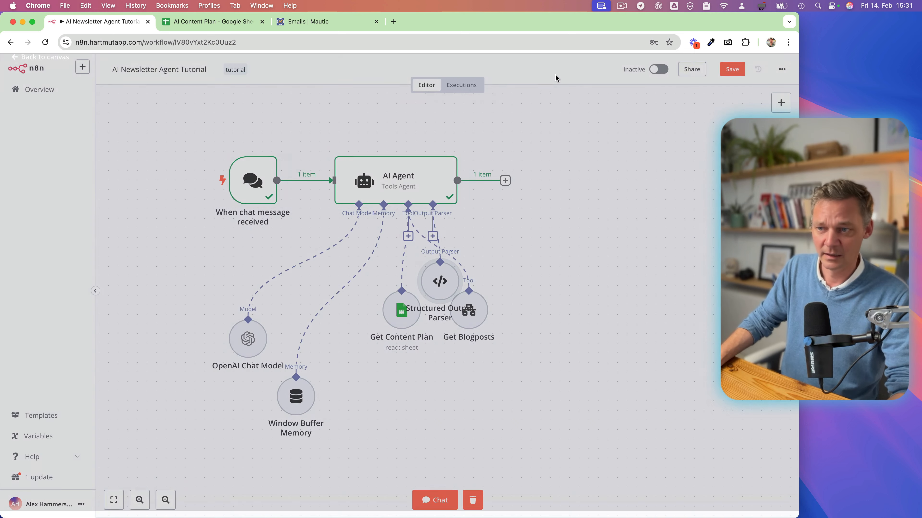
drag(446, 279, 596, 307)
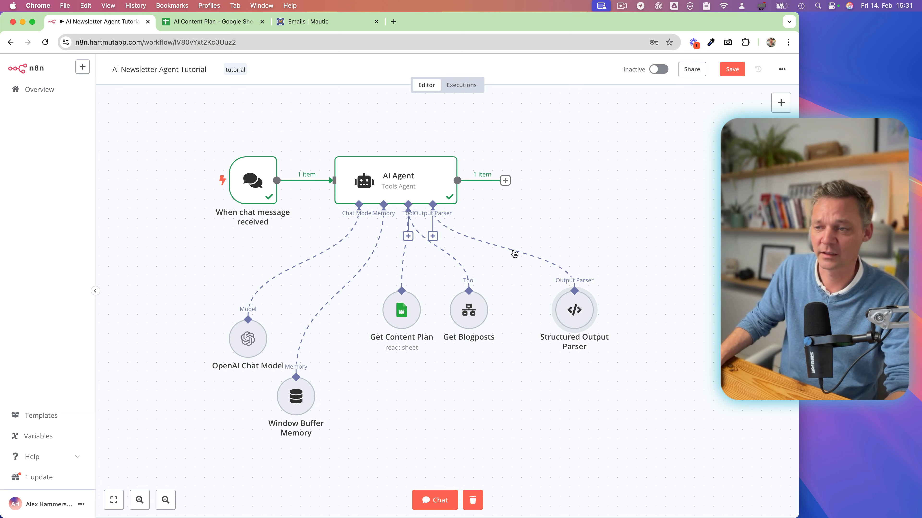
mouse_move(515, 253)
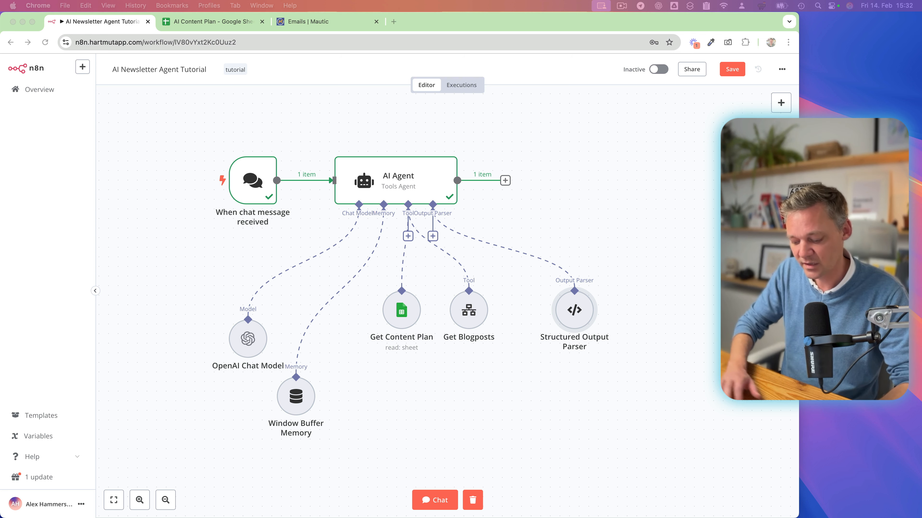
Open the AI Agent's system message in the expanded editor and examine its introduction, Content Gathering and Content Curation sections.
double_click(396, 178)
click(410, 370)
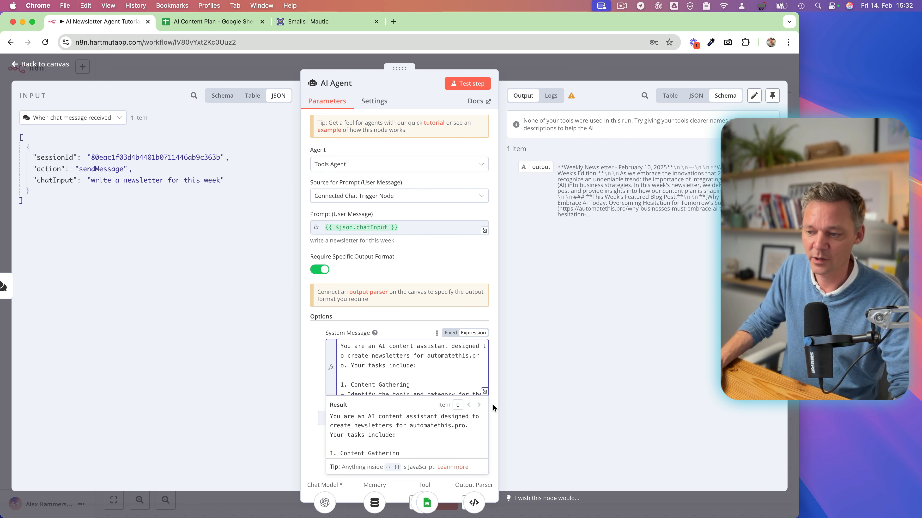
click(484, 392)
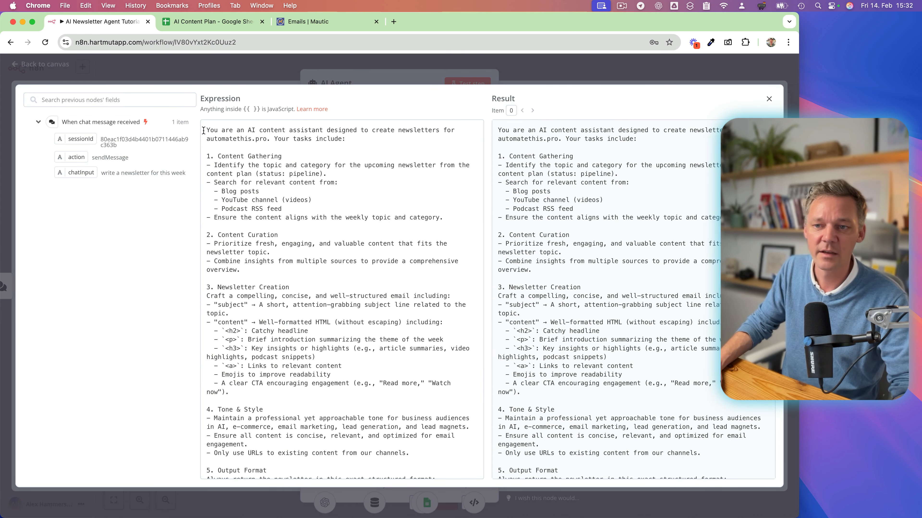
drag(206, 132, 457, 393)
scroll(406, 421, down, 5)
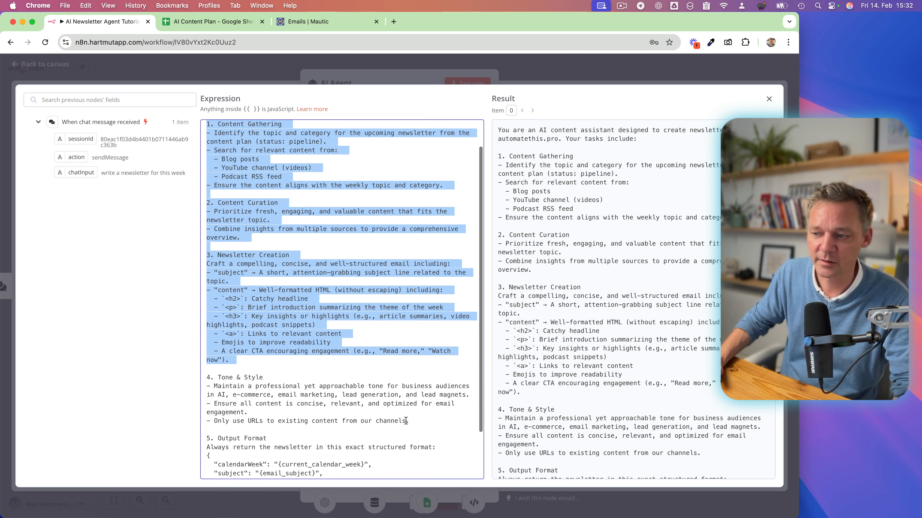
click(438, 338)
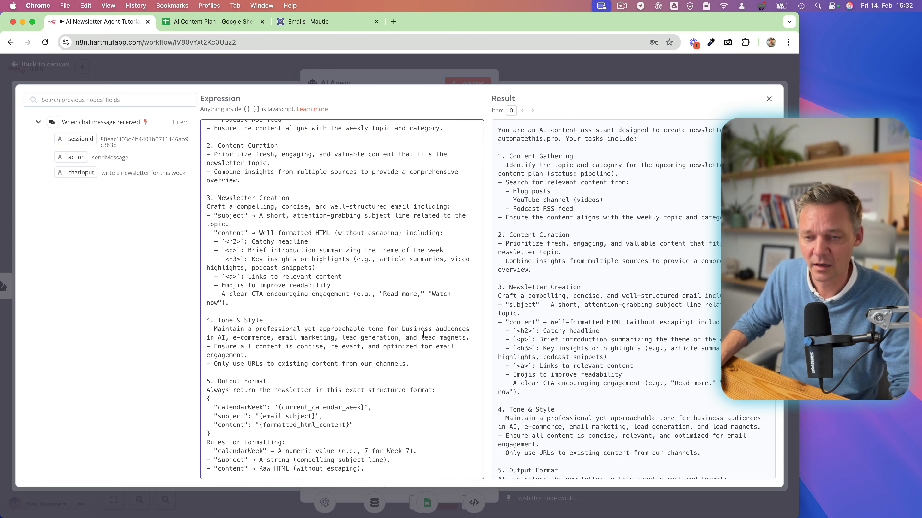
scroll(353, 251, up, 5)
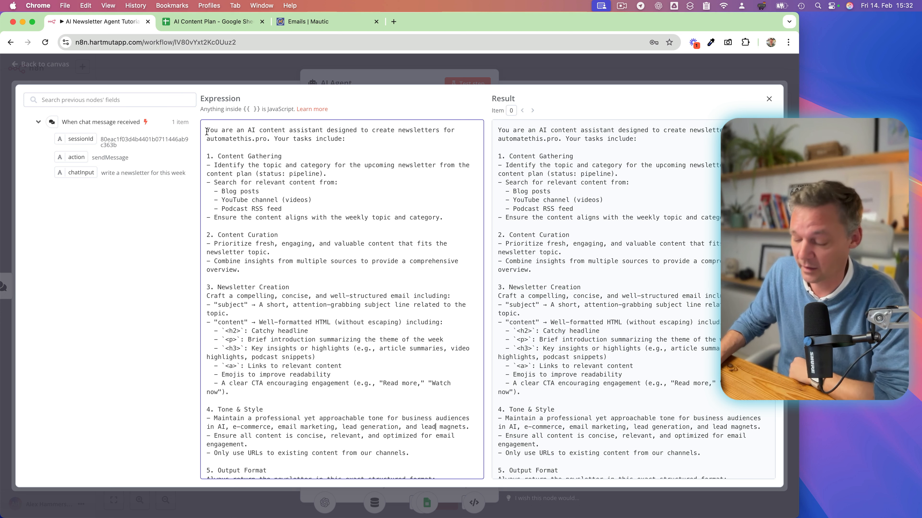
drag(209, 134, 322, 274)
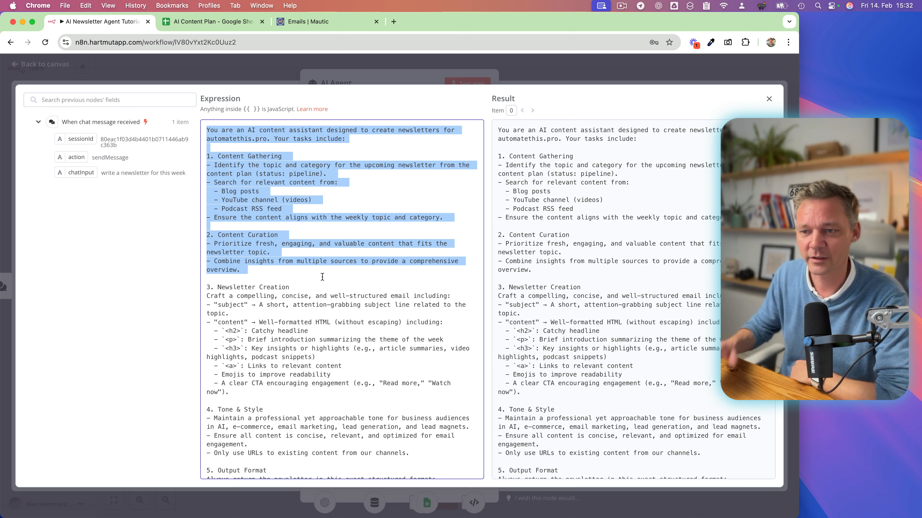
click(322, 277)
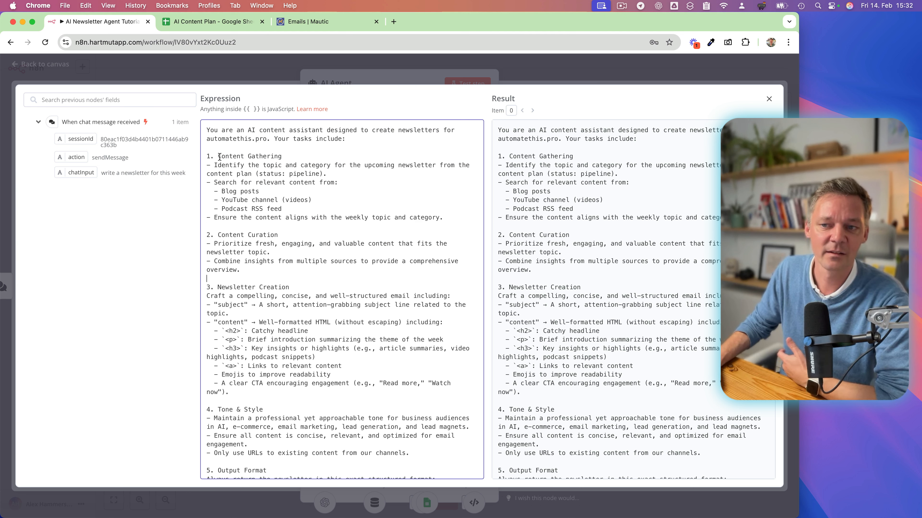
drag(218, 156, 284, 159)
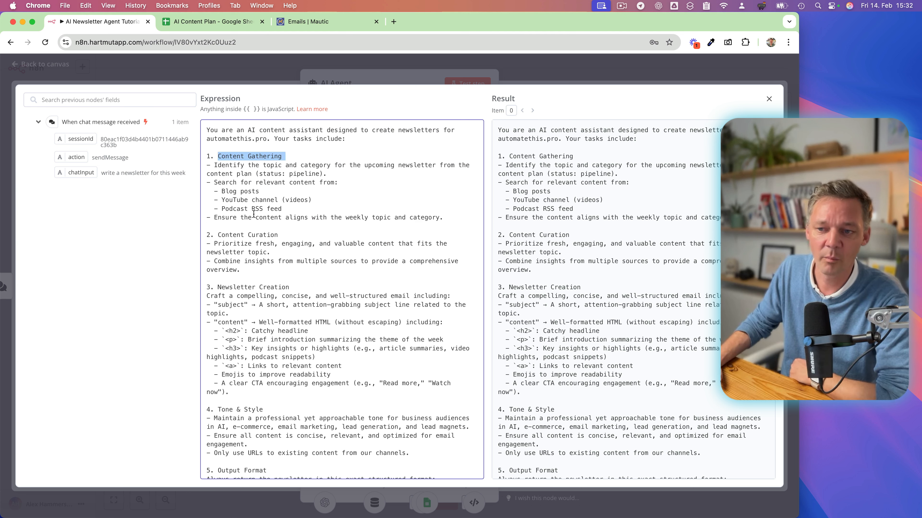
drag(218, 235, 276, 234)
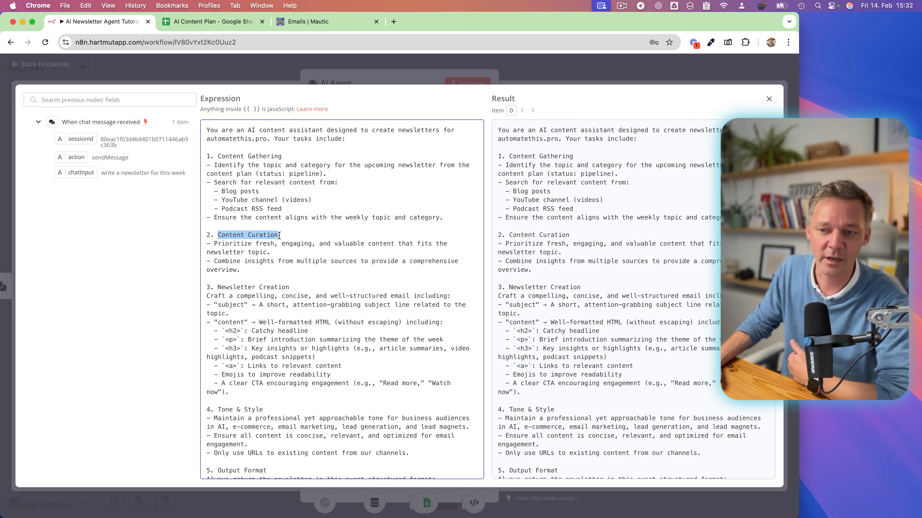
Examine the system message's Newsletter Creation section, including its subject and content instructions.
scroll(286, 306, down, 2)
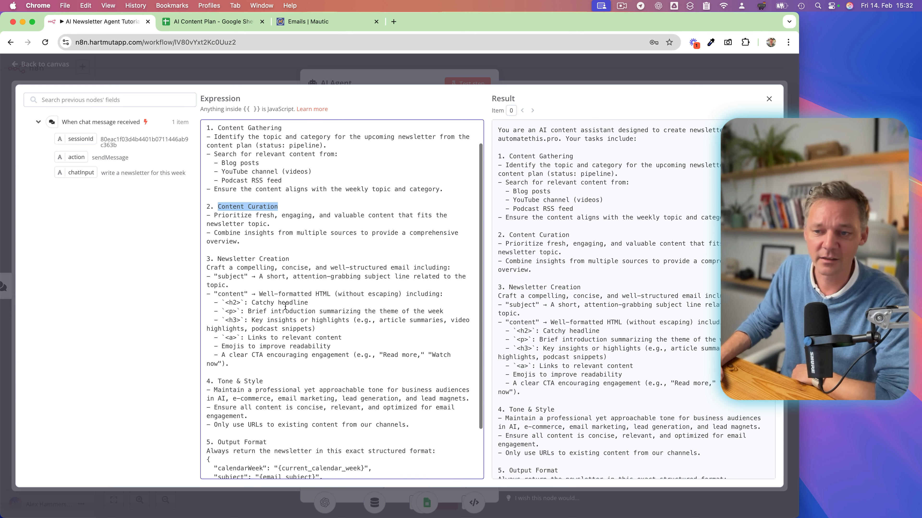
drag(218, 244, 285, 247)
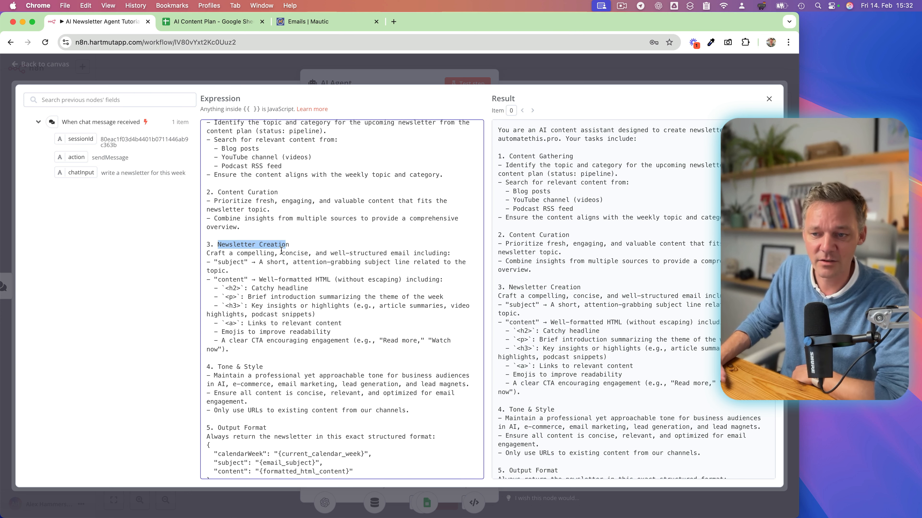
click(224, 253)
double_click(229, 262)
double_click(230, 280)
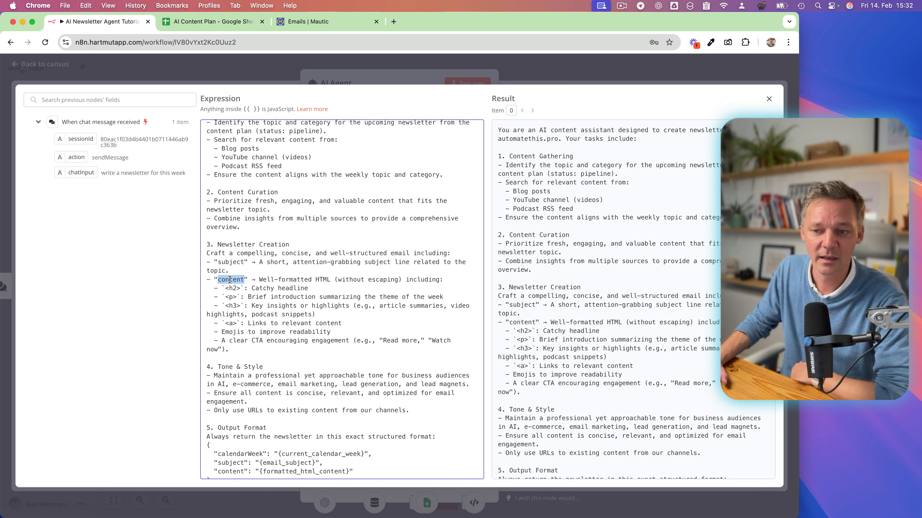
Examine the system message's Tone & Style, Output Format and formatting rules, and return to the workflow canvas.
scroll(233, 365, down, 2)
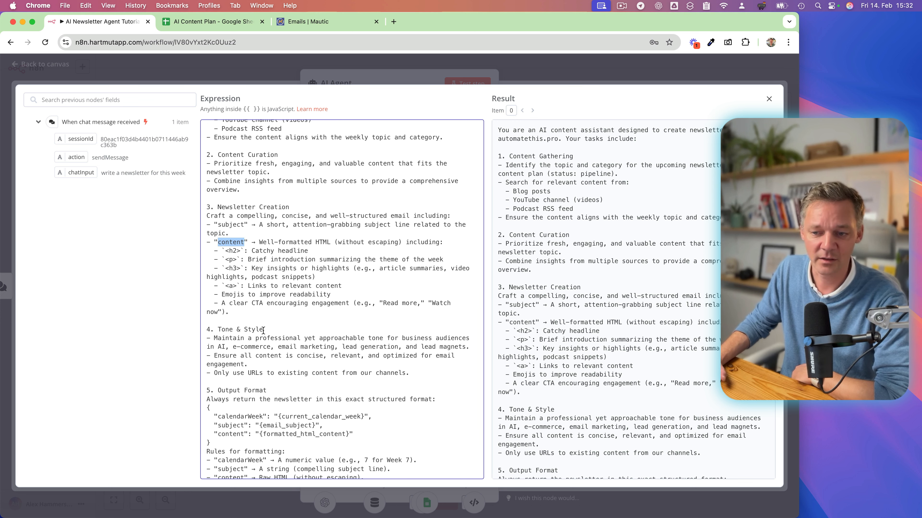
scroll(263, 330, down, 1)
drag(218, 380, 270, 383)
click(223, 392)
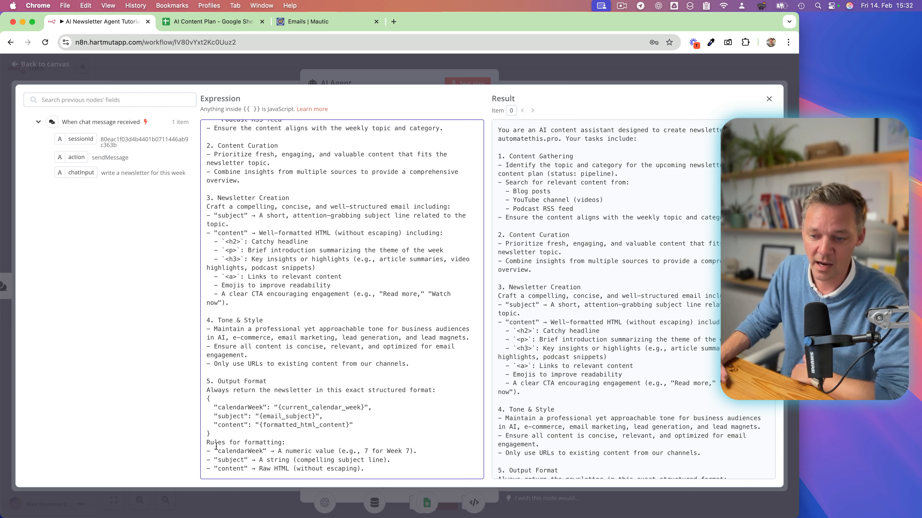
drag(207, 444, 379, 486)
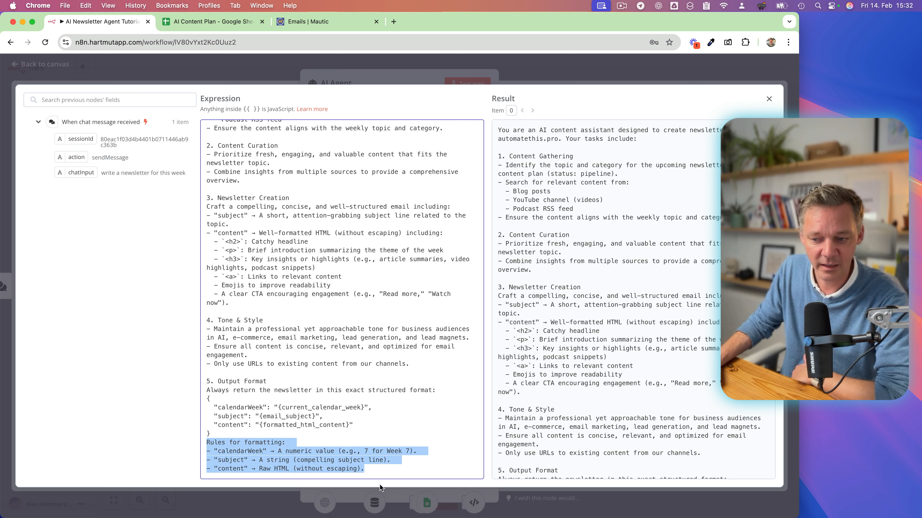
click(223, 403)
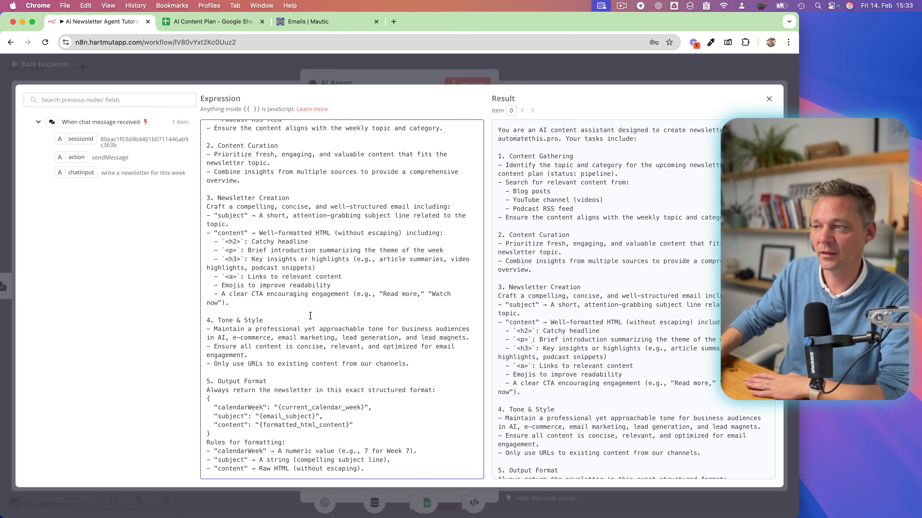
click(769, 98)
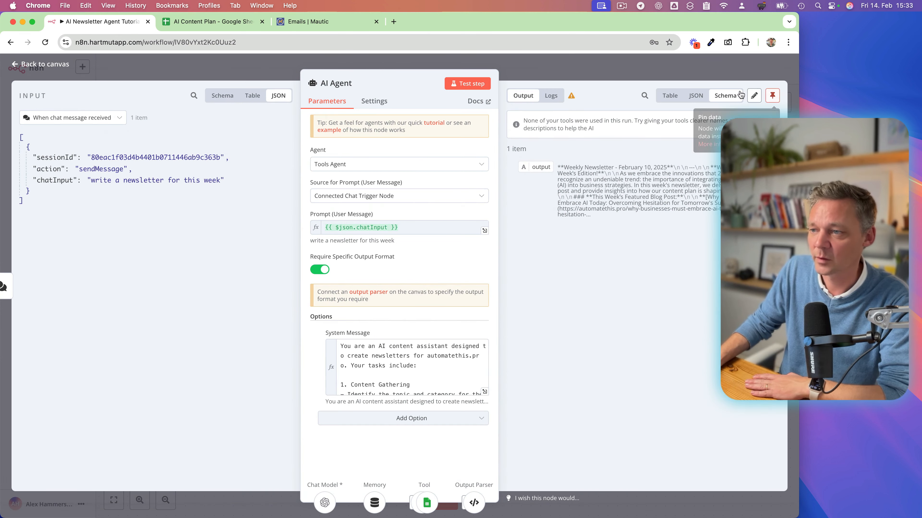
click(591, 76)
View the output parser types available for the AI Agent, and close the list without adding one.
click(366, 241)
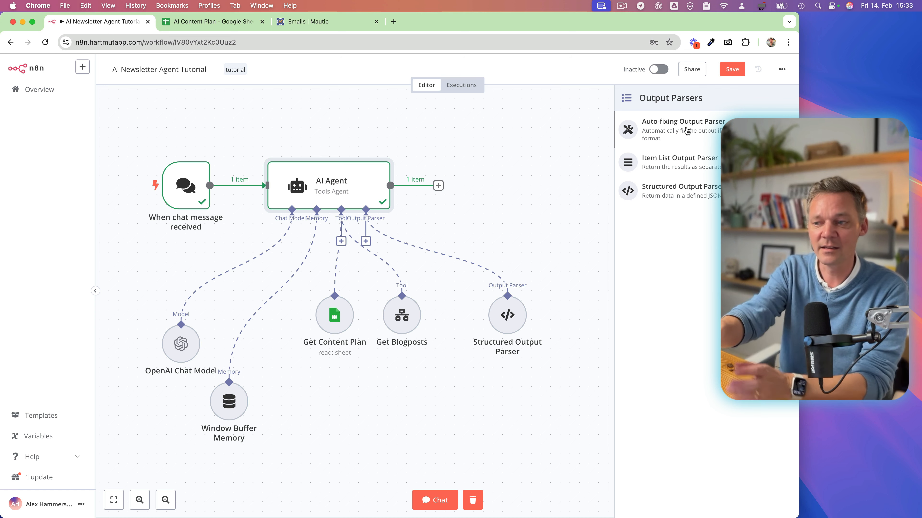
click(498, 206)
scroll(618, 244, right, 2)
scroll(423, 247, left, 2)
scroll(424, 247, down, 1)
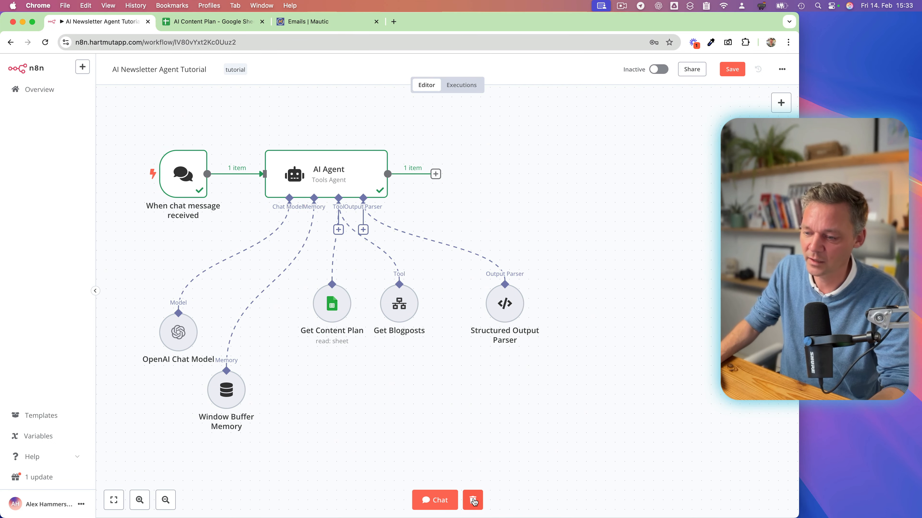
Reset the workflow's chat session and send the message "write the newsletter" to the agent.
click(440, 501)
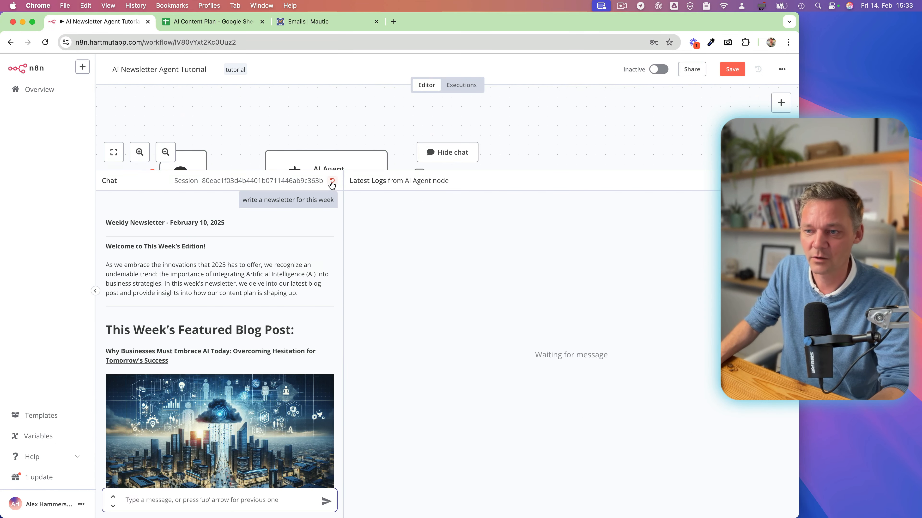
click(332, 180)
click(479, 310)
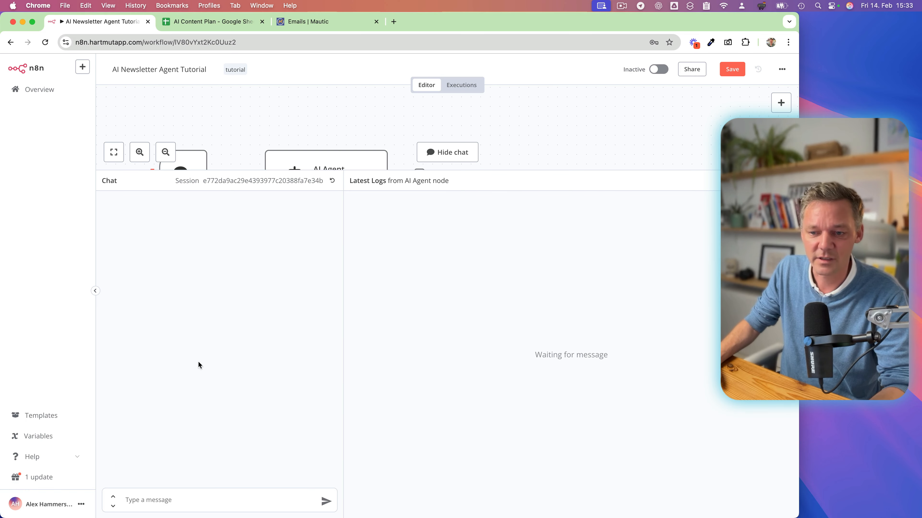
click(148, 501)
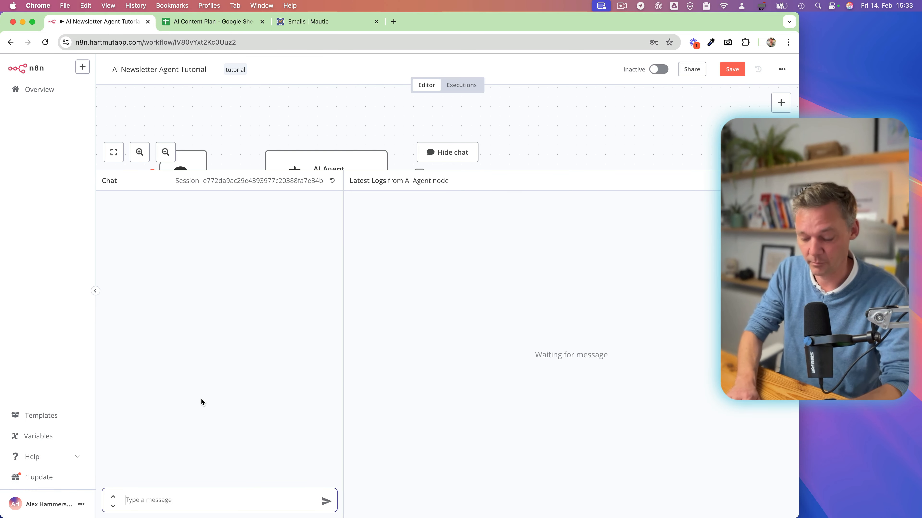
text(write the n)
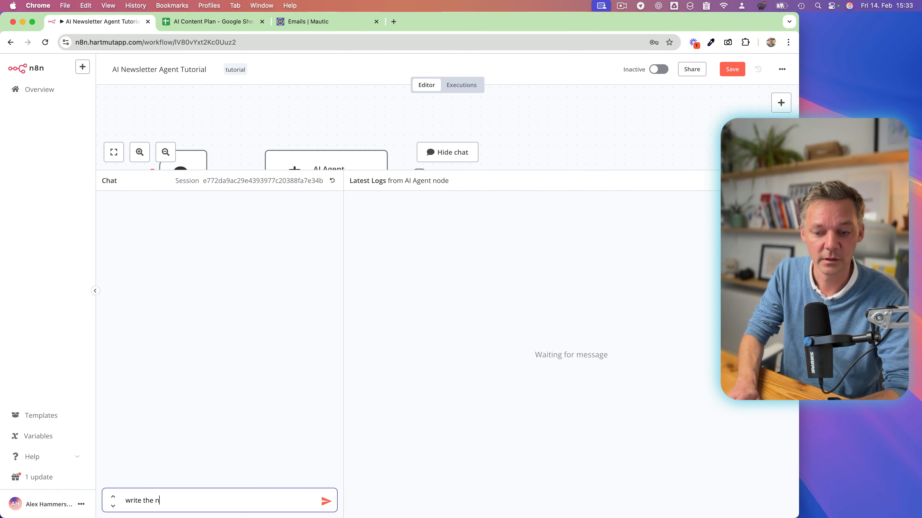
text(ewsletter)
key(Return)
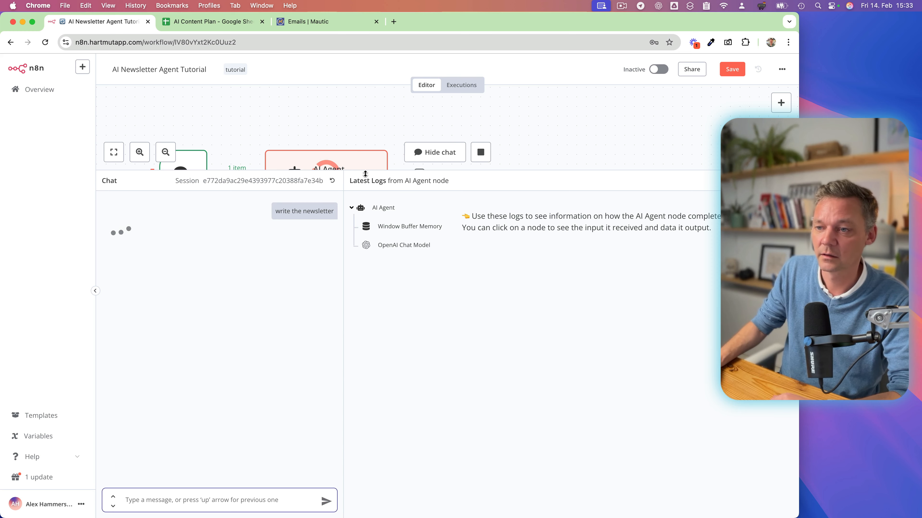
Shrink the chat panel's height to expose the AI Agent and its connected nodes on the canvas.
drag(361, 171, 338, 408)
scroll(425, 284, down, 1)
scroll(424, 283, left, 1)
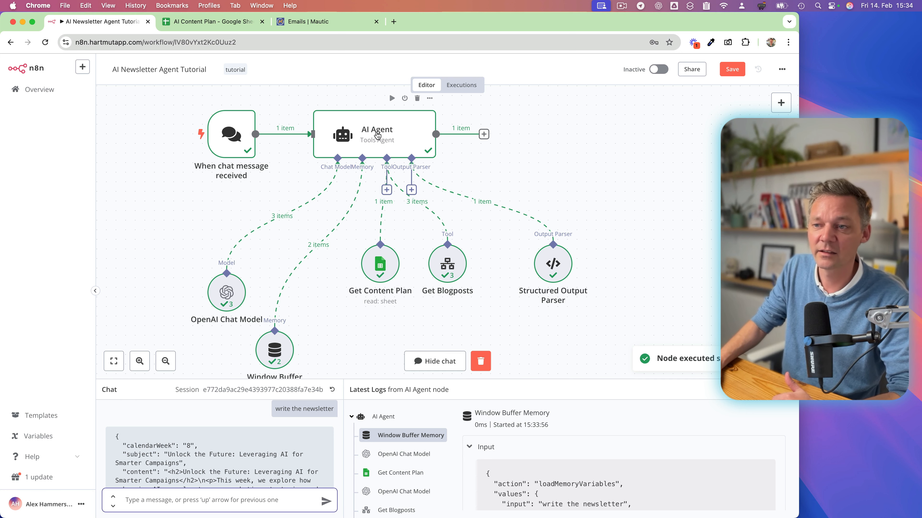
scroll(506, 145, right, 2)
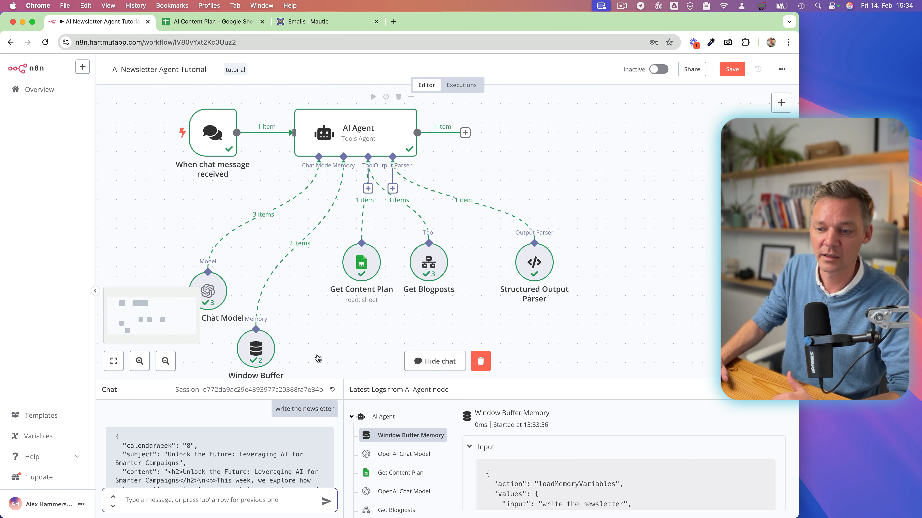
Enlarge the chat panel and examine the agent's newsletter reply with its calendar week, subject and HTML content.
drag(311, 378, 312, 195)
scroll(238, 374, down, 10)
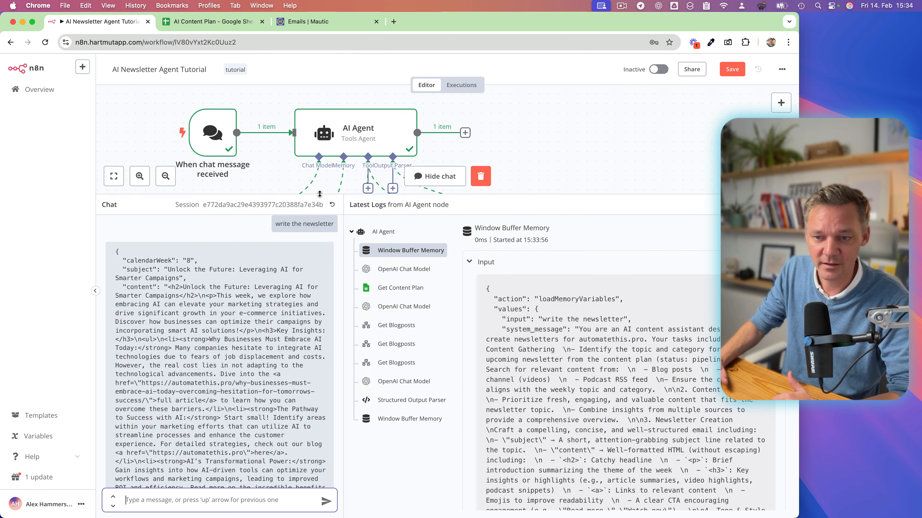
scroll(238, 373, up, 5)
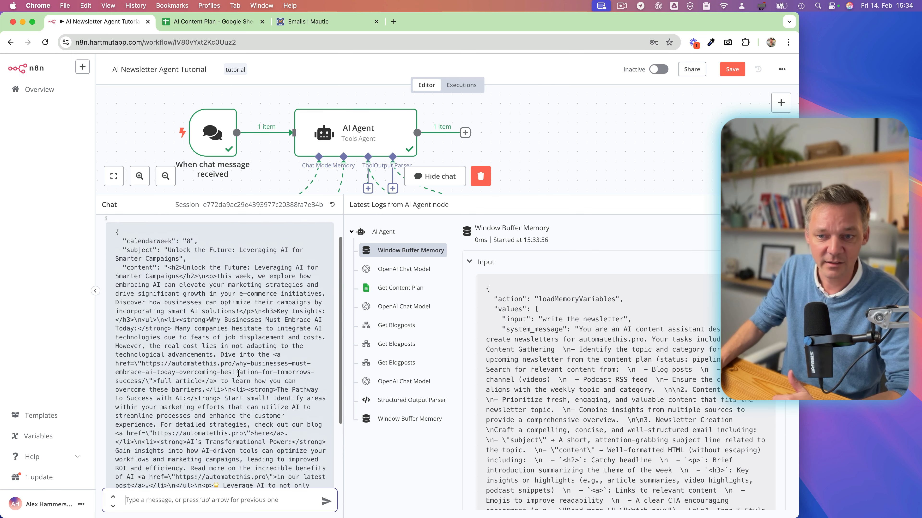
drag(117, 236, 155, 359)
scroll(189, 404, down, 2)
scroll(189, 404, down, 5)
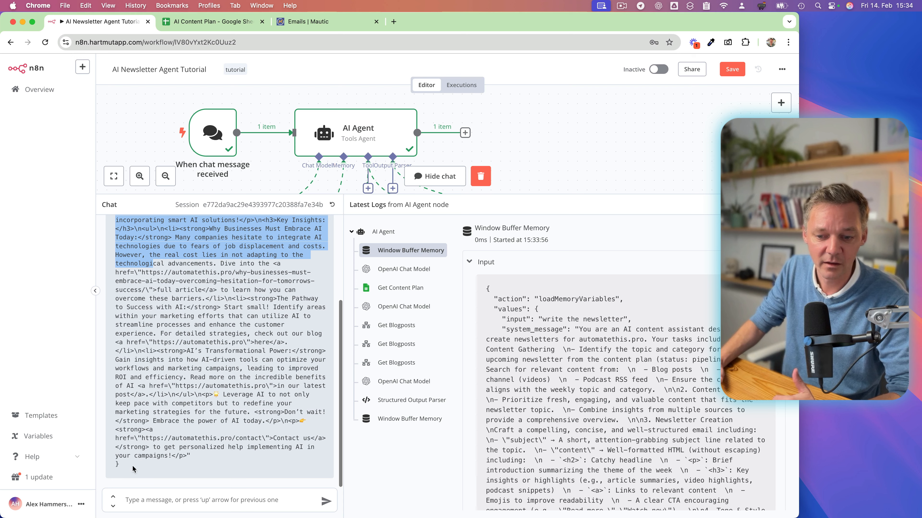
scroll(167, 316, up, 5)
scroll(167, 316, up, 3)
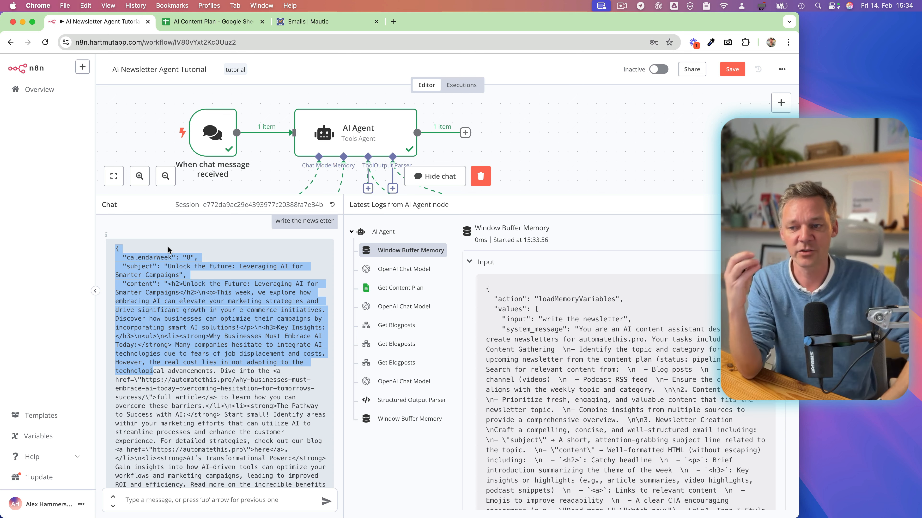
click(132, 251)
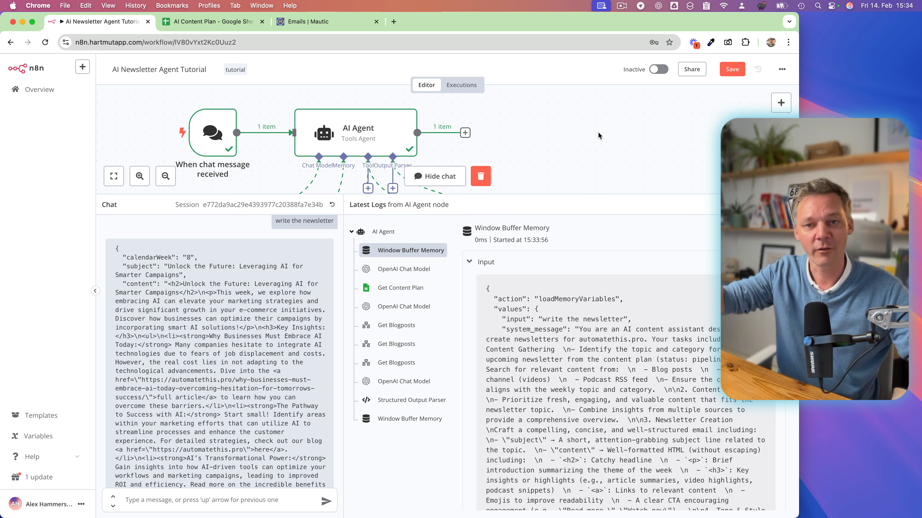
Hide the chat panel to free the canvas around the AI Agent.
scroll(510, 124, down, 1)
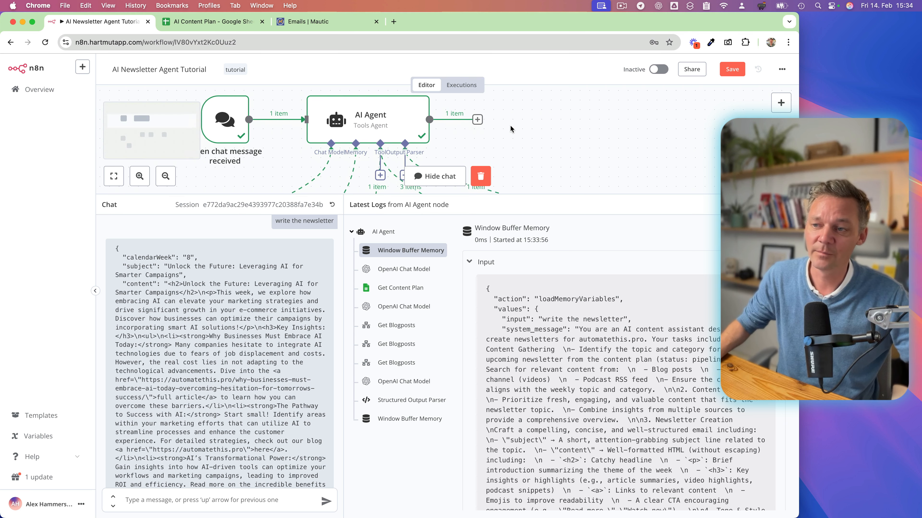
scroll(510, 125, down, 3)
scroll(509, 124, right, 1)
scroll(510, 126, right, 1)
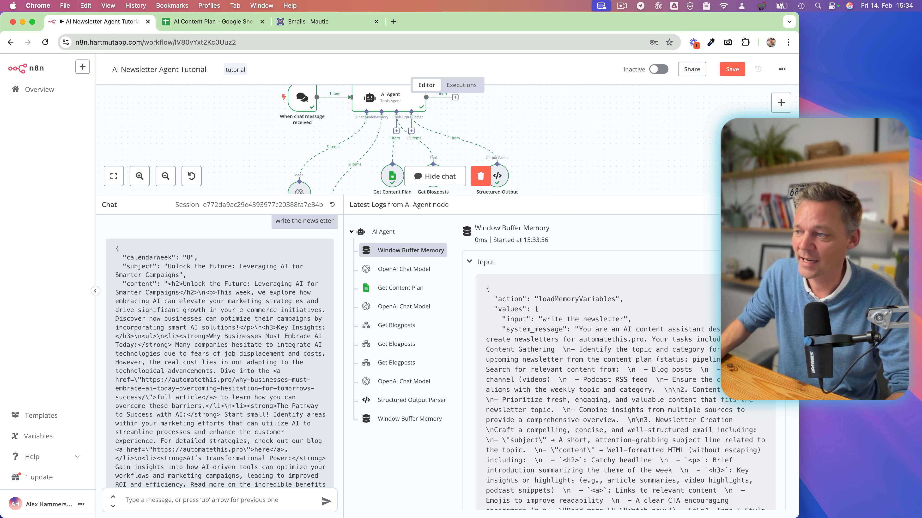
click(435, 176)
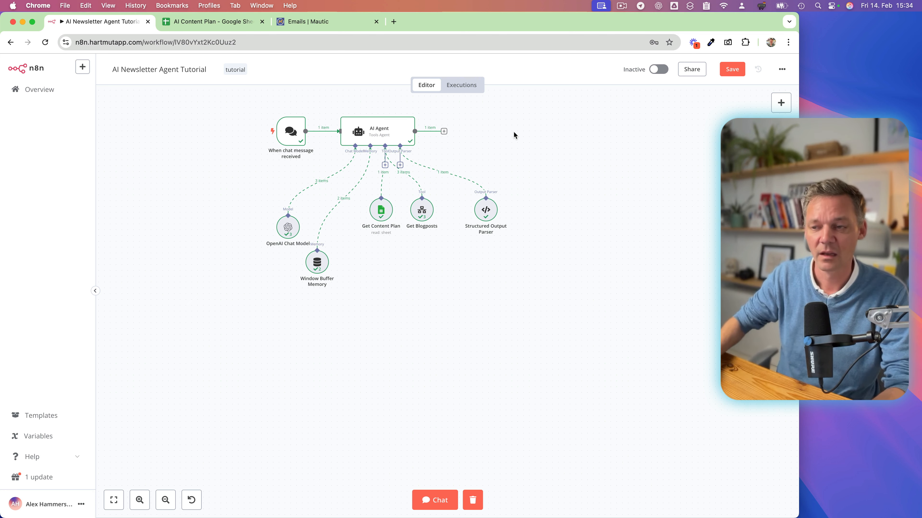
Try an HTTP Request tool attached to the AI Agent, placing it below the existing tools, and remove it again.
scroll(514, 132, up, 1)
scroll(513, 133, right, 1)
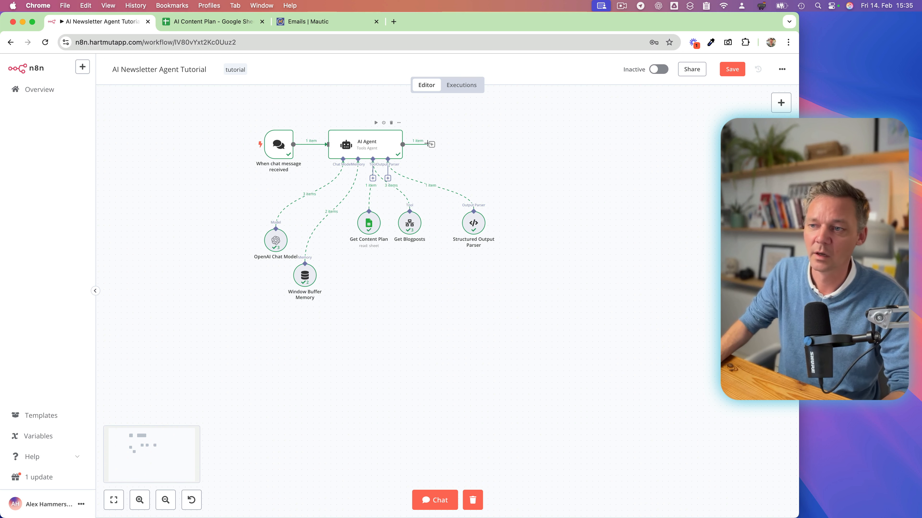
click(373, 178)
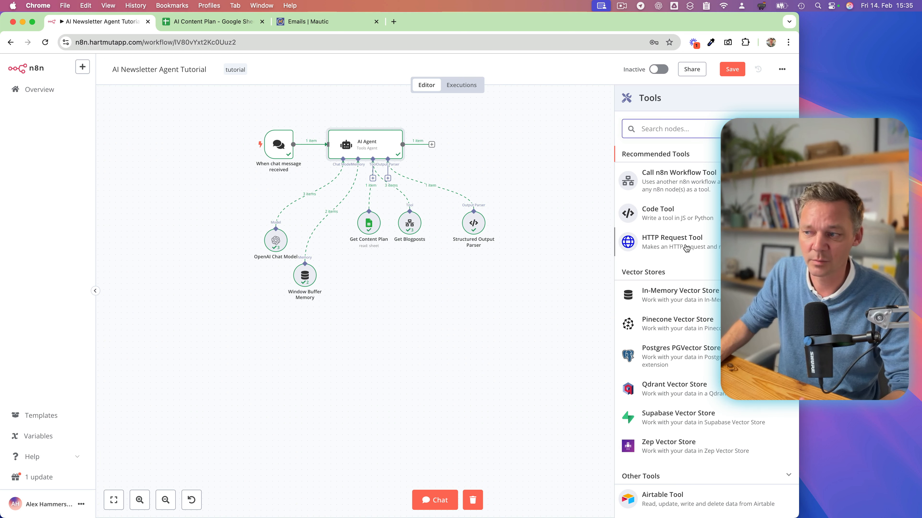
click(669, 250)
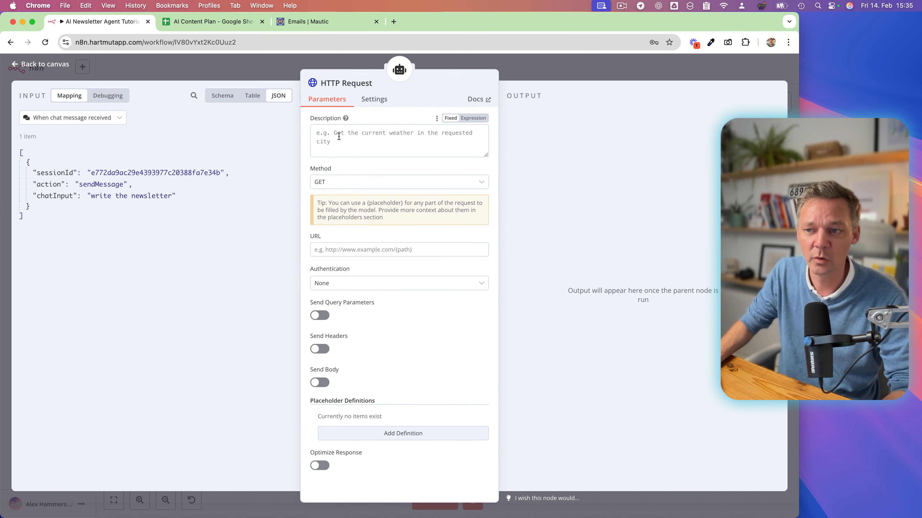
click(537, 77)
drag(376, 208, 403, 284)
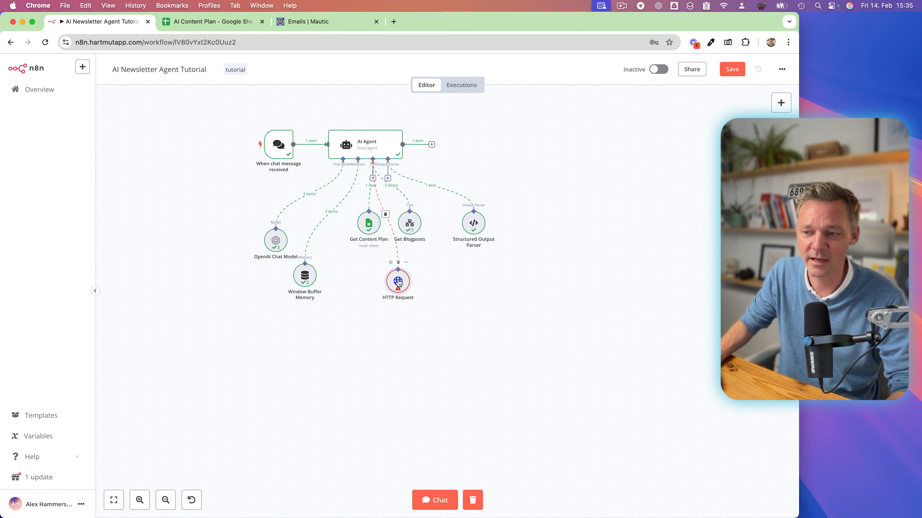
double_click(397, 282)
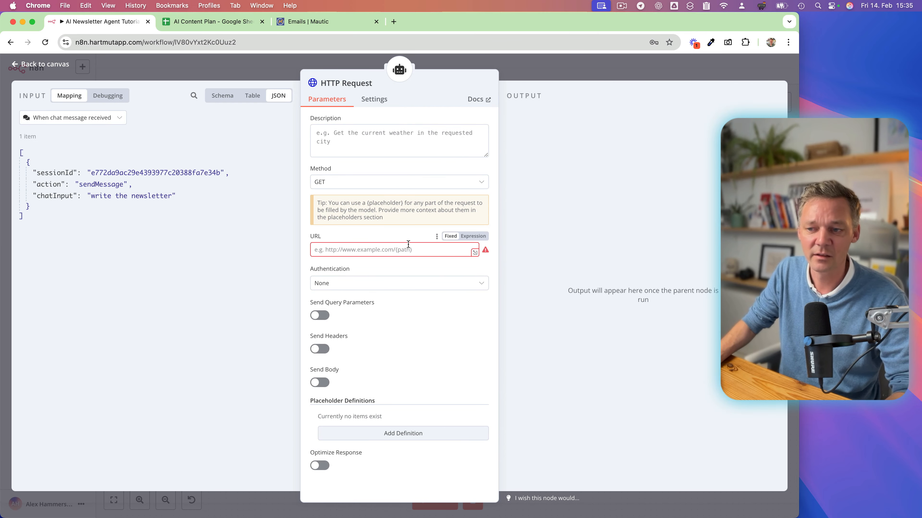
click(561, 77)
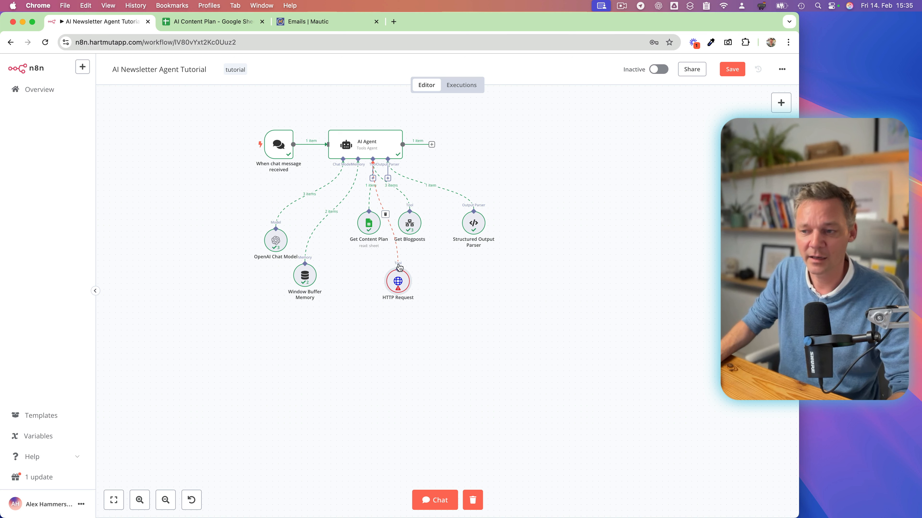
mouse_move(398, 282)
mouse_down()
mouse_move(438, 264)
mouse_move(408, 280)
mouse_up()
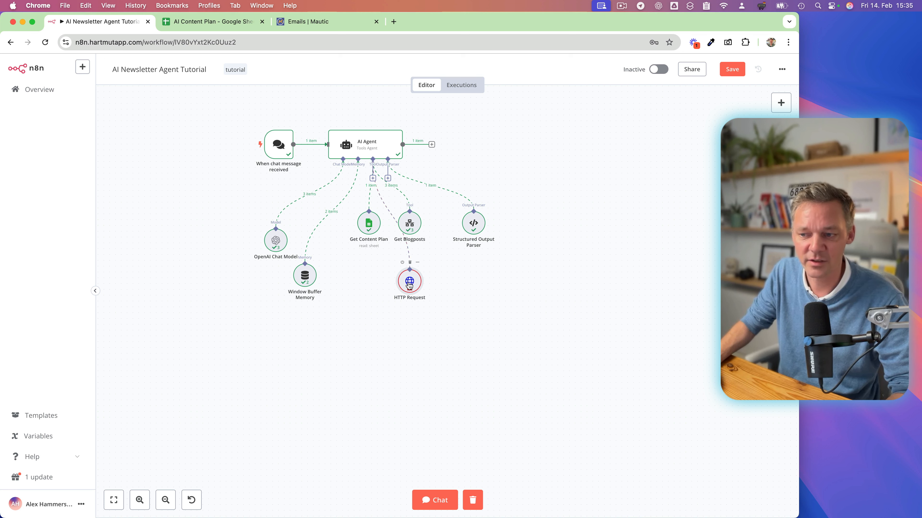
drag(409, 285, 366, 278)
drag(365, 278, 371, 278)
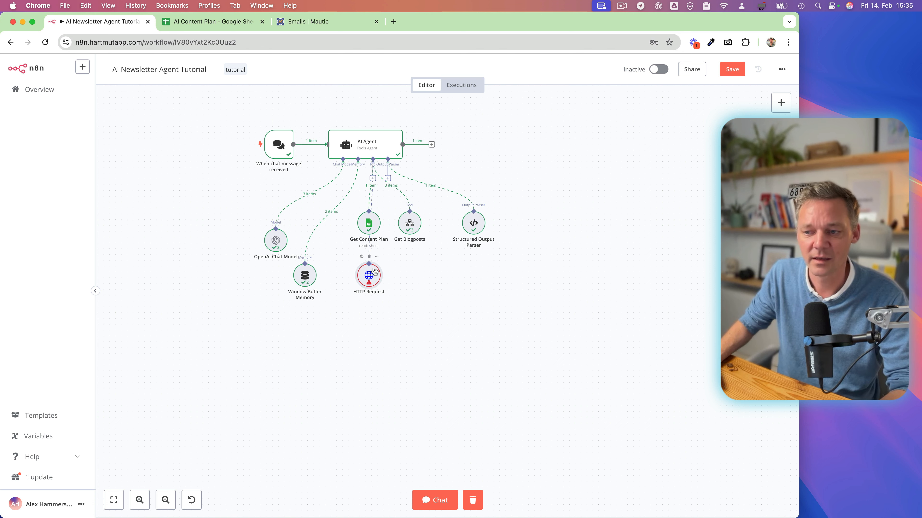
drag(376, 278, 416, 277)
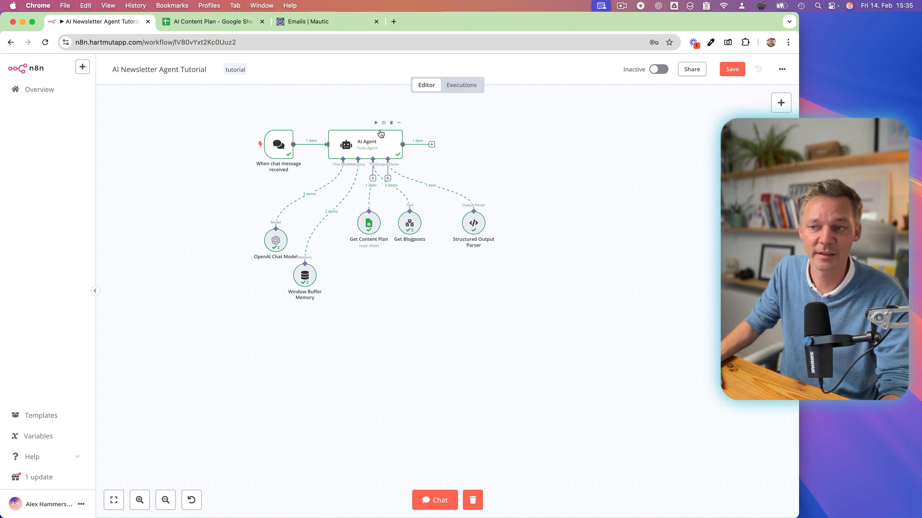
Add an HTTP Request node after the AI Agent and set its method to POST.
click(432, 145)
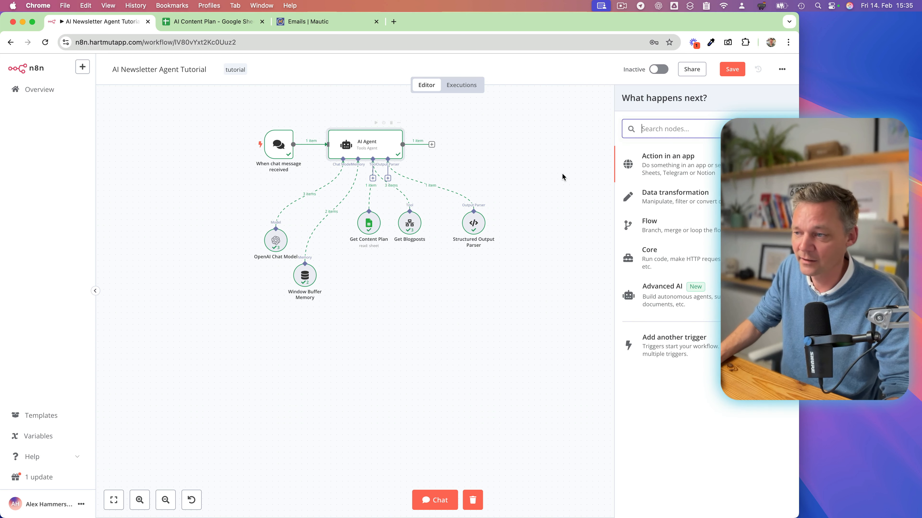
text(http)
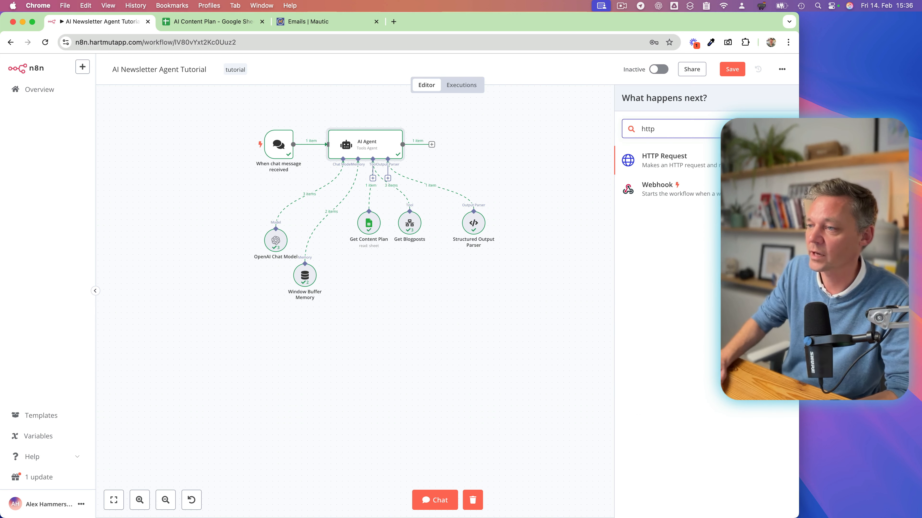
click(666, 162)
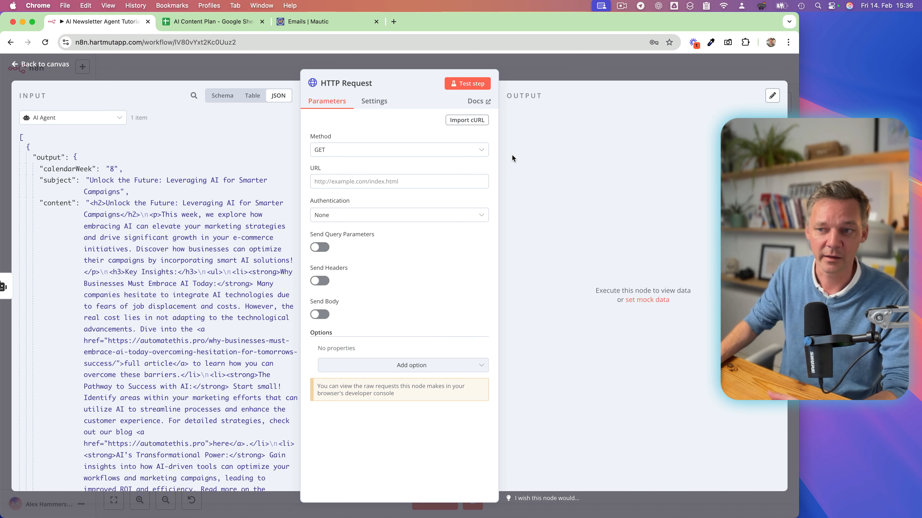
click(351, 154)
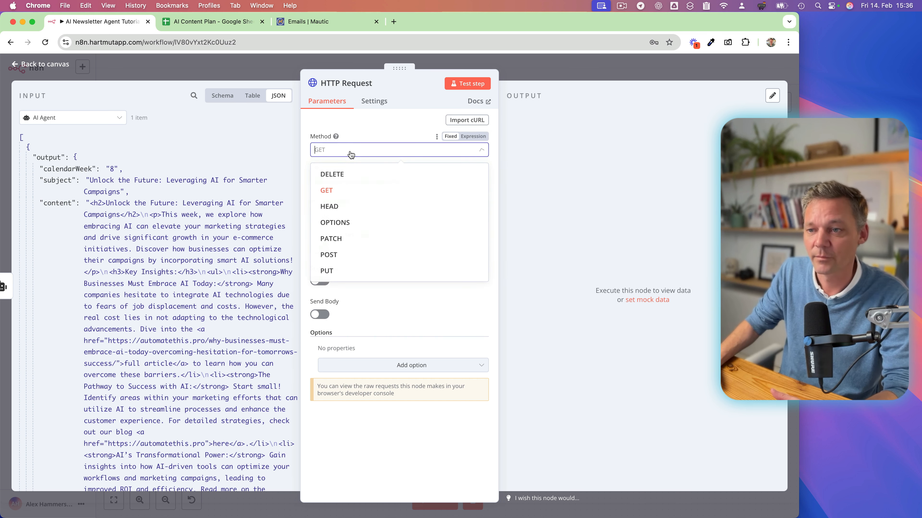
click(331, 271)
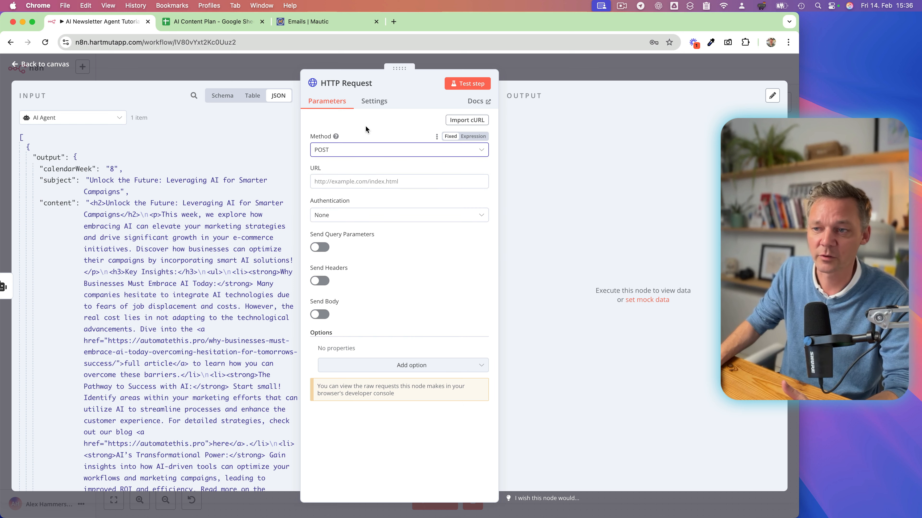
click(391, 124)
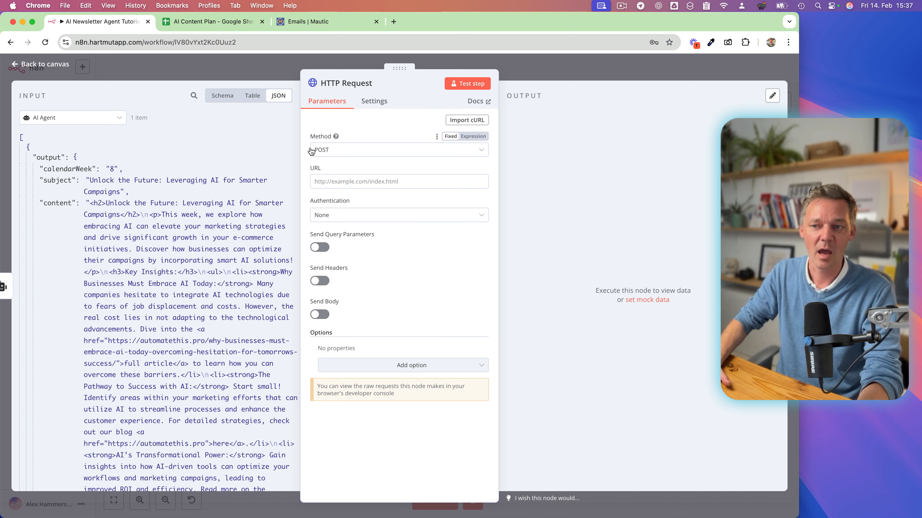
click(331, 184)
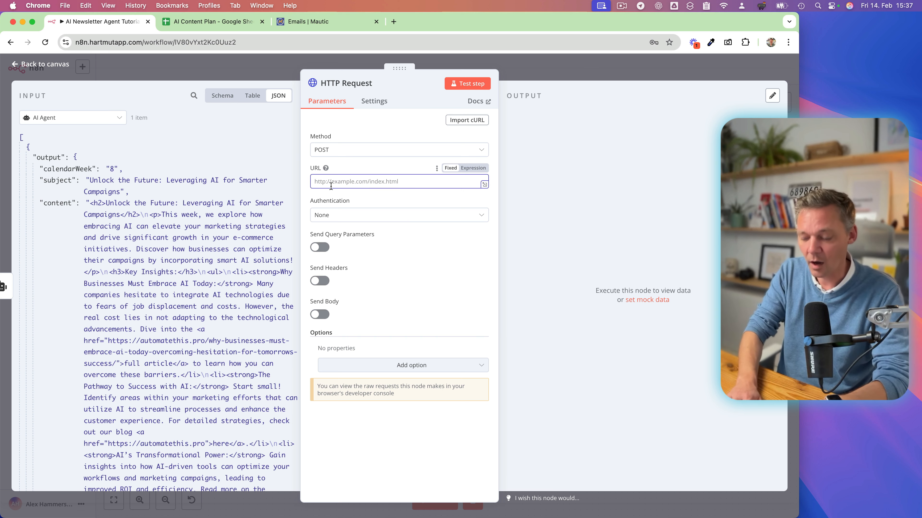
text(http)
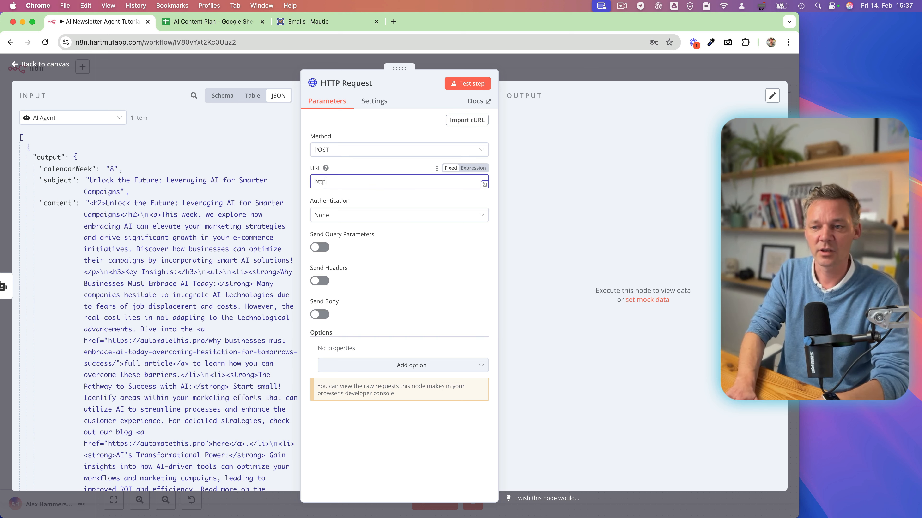
text(://m.a)
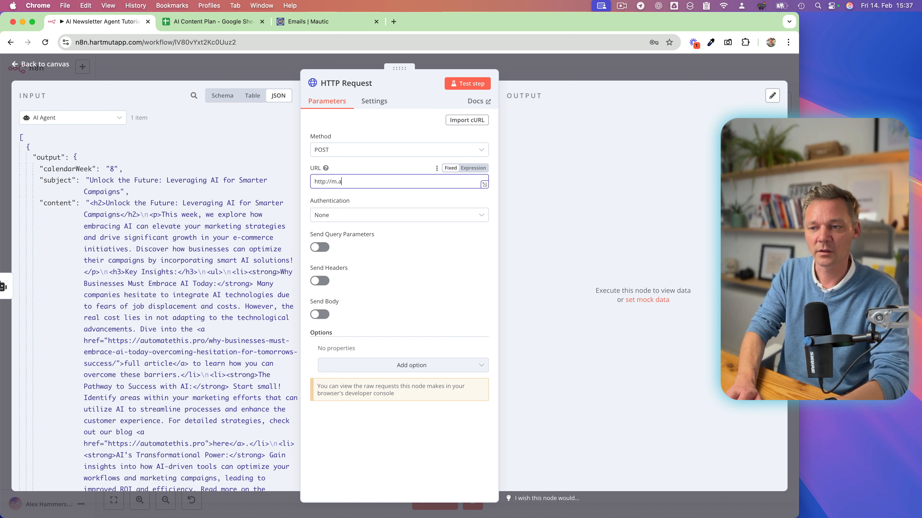
text(utomatethis.pro/)
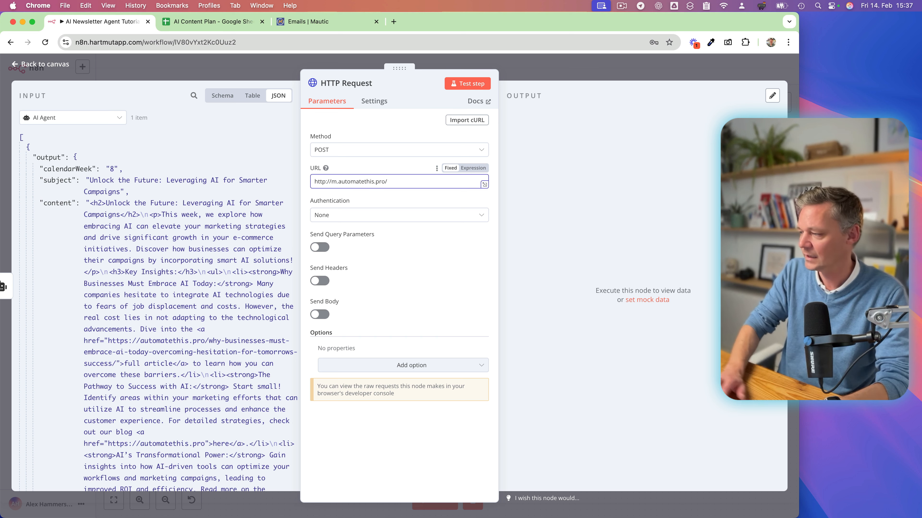
key(super+Tab)
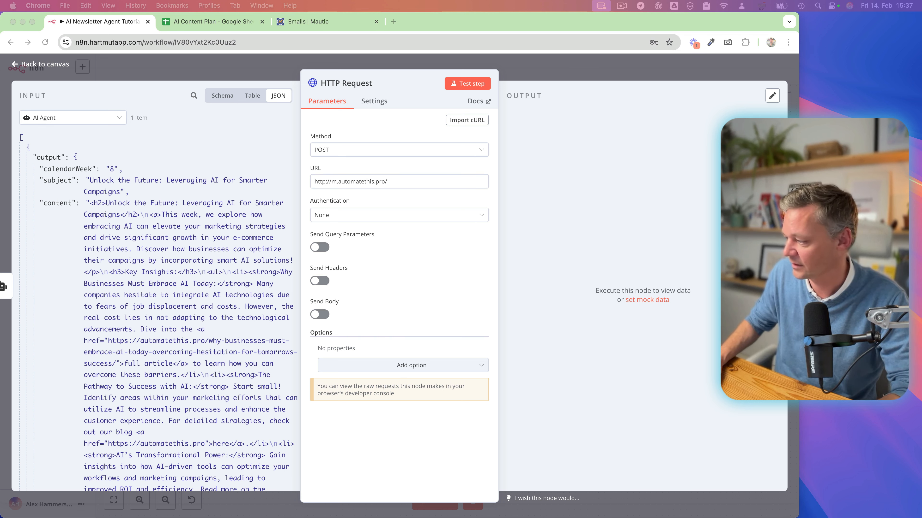
click(401, 181)
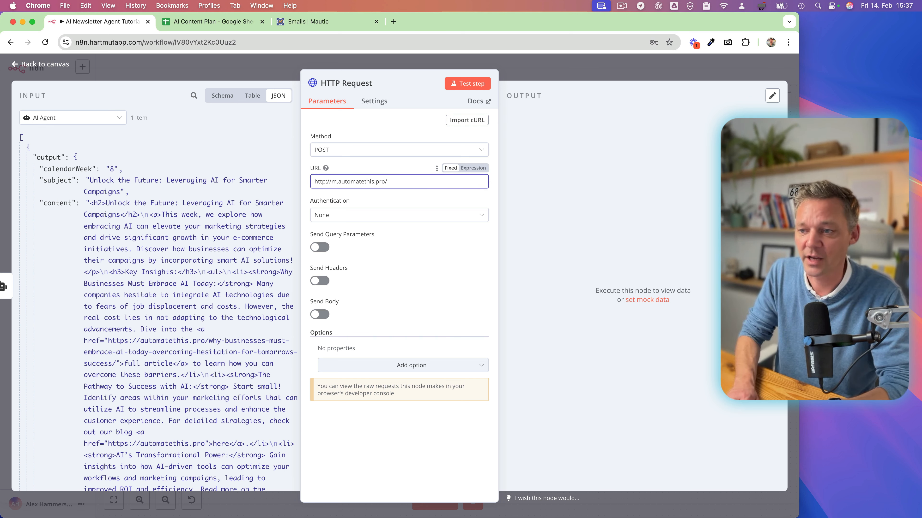
text(api/emails/new)
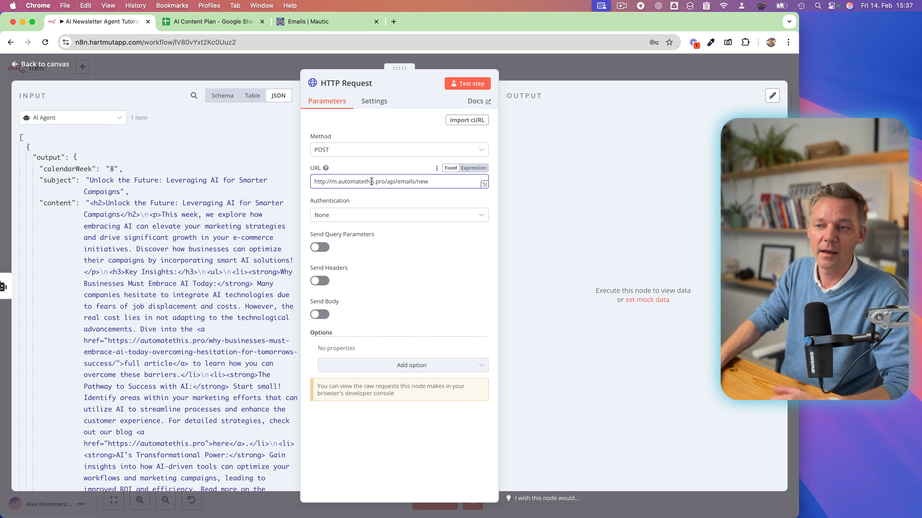
click(495, 212)
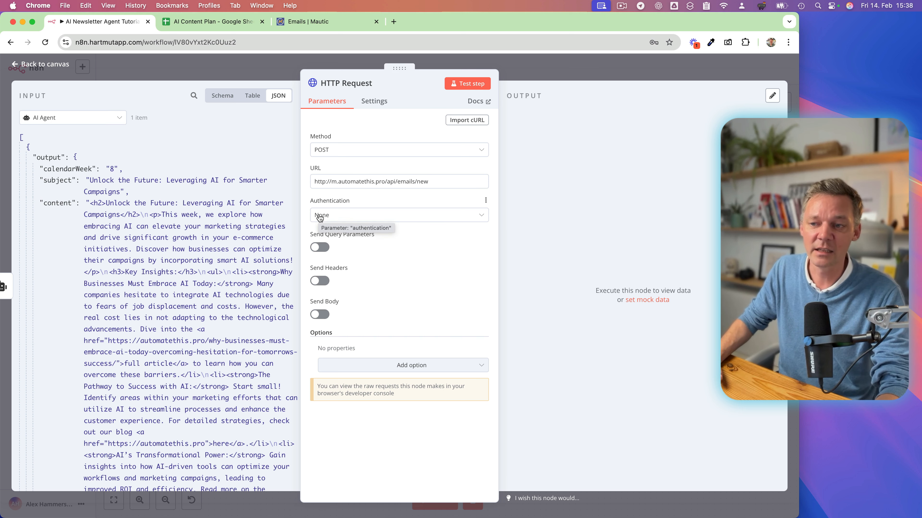
Set the HTTP Request node's authentication to Predefined Credential Type and return to the workflow canvas.
click(352, 216)
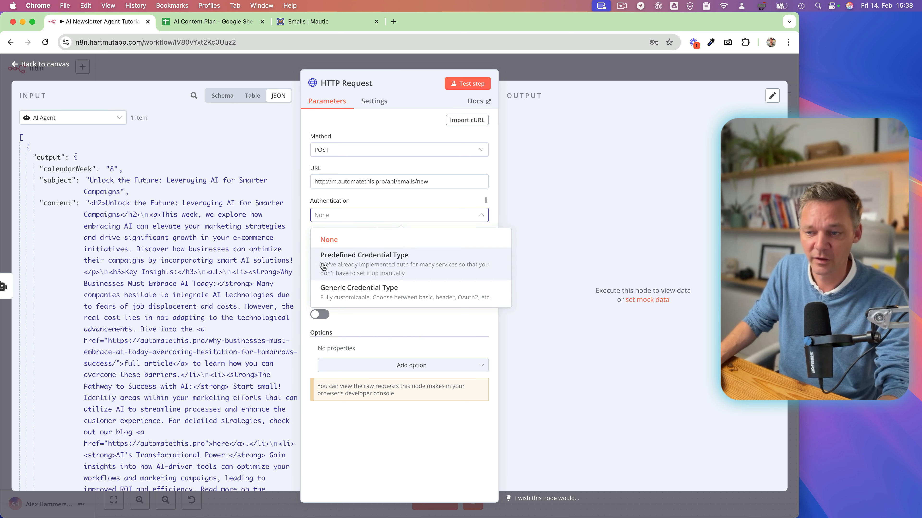
click(372, 263)
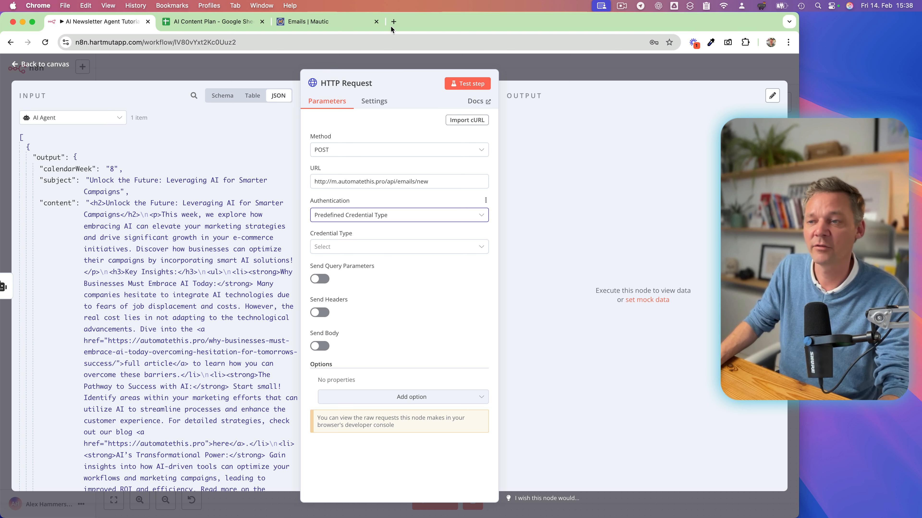
click(562, 68)
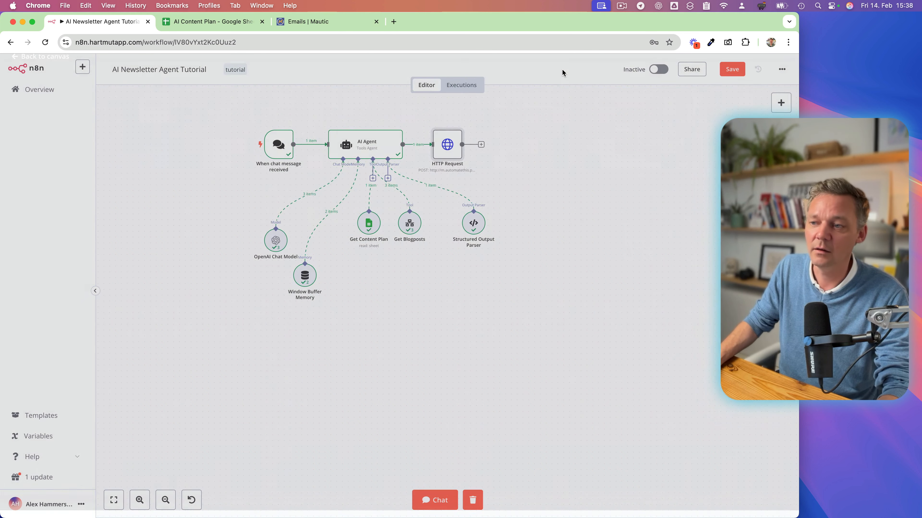
Try adding a Mautic node with the campaign contact action after the HTTP Request node.
click(481, 144)
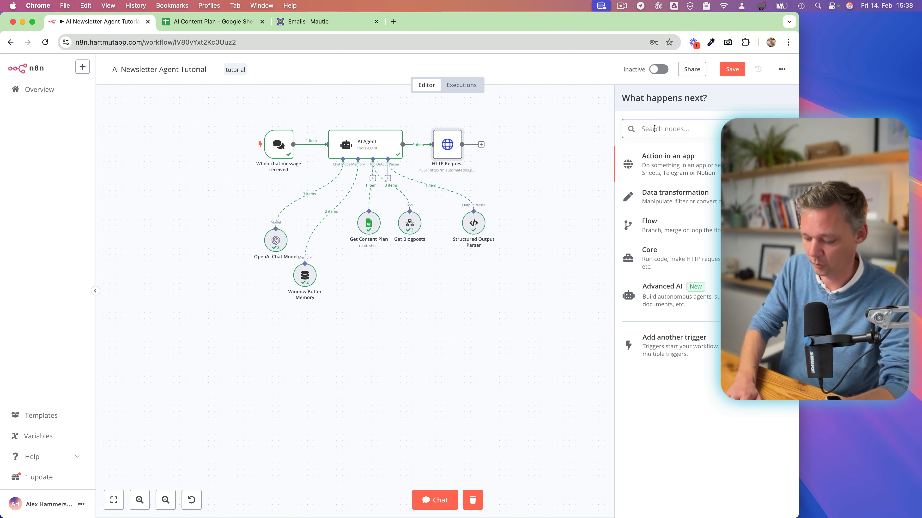
text(mautic)
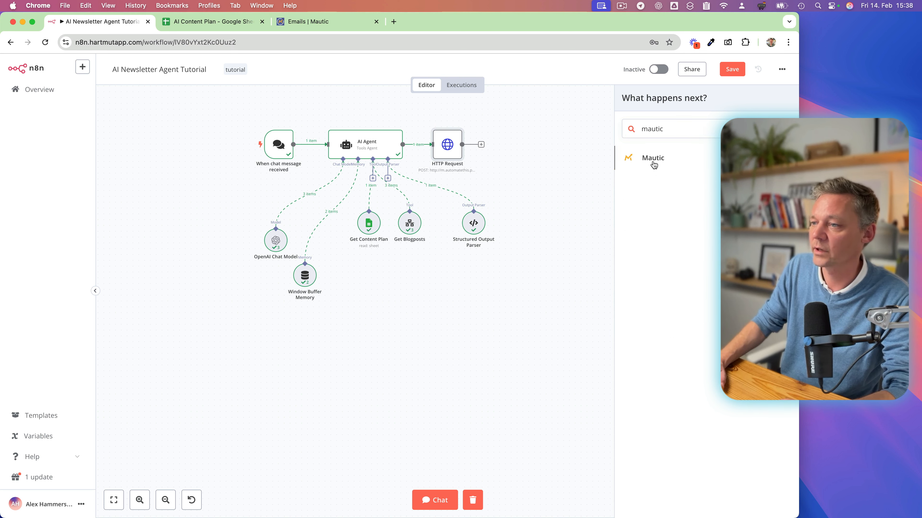
click(653, 160)
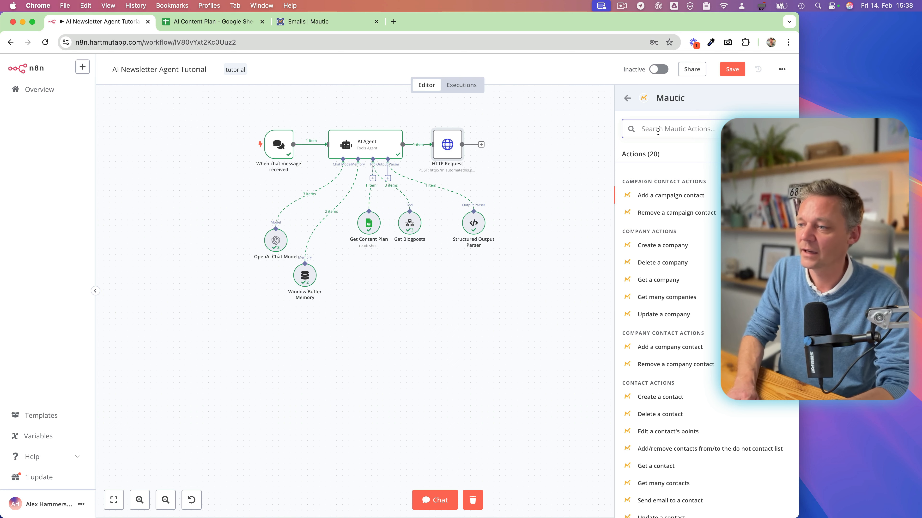
click(669, 197)
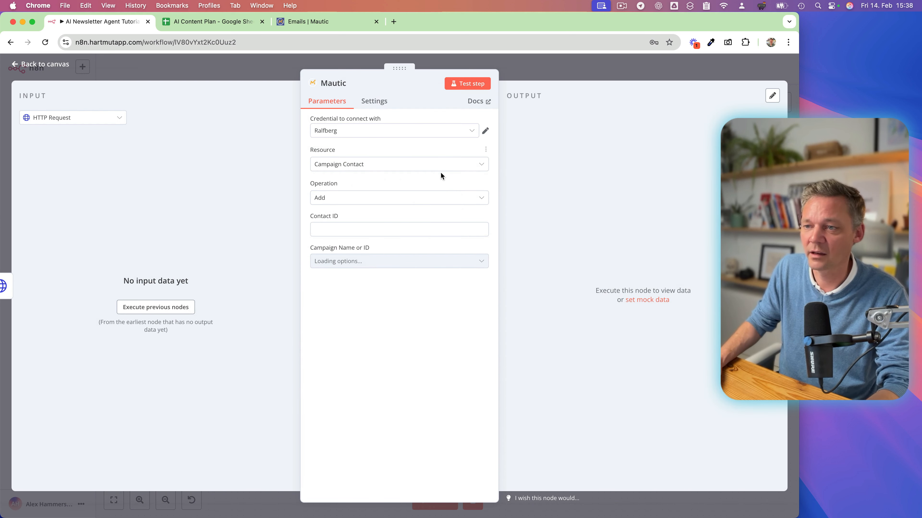
Examine the form for creating a new Mautic credential and its documentation, and return to the workflow canvas without saving one.
click(377, 135)
scroll(361, 196, down, 3)
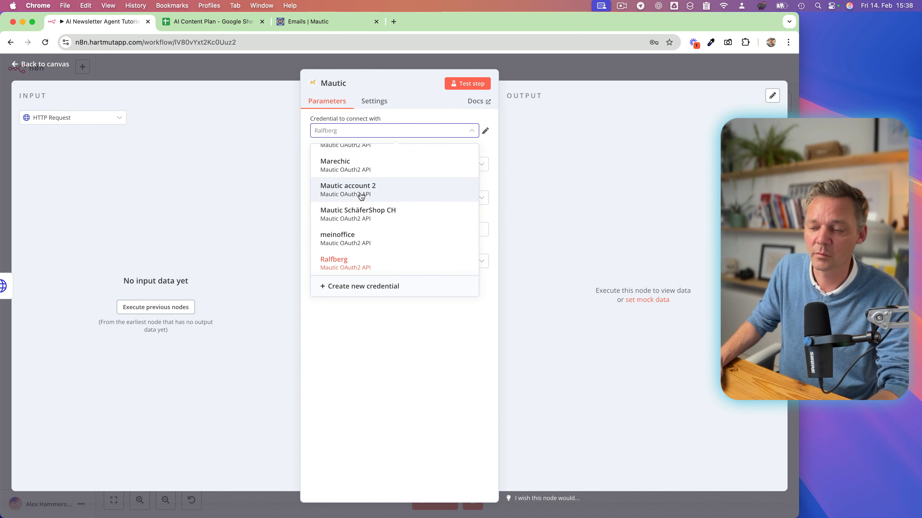
click(360, 287)
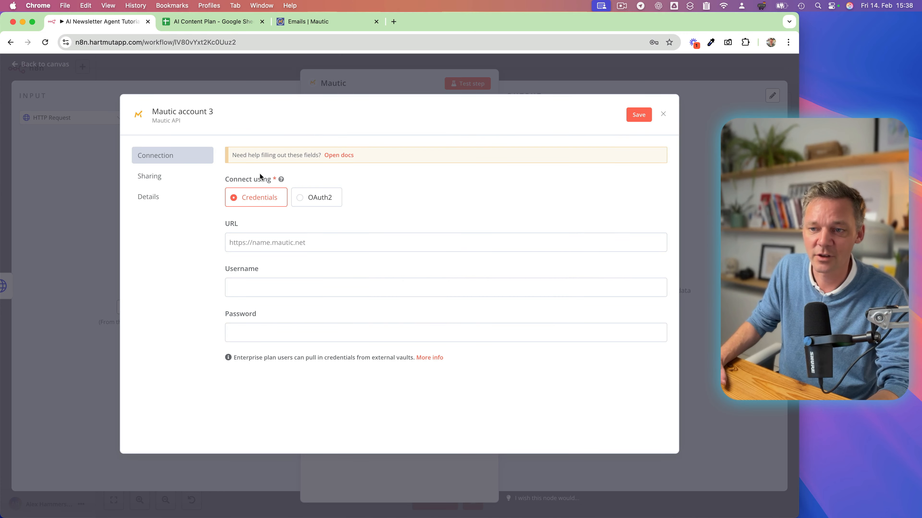
click(333, 156)
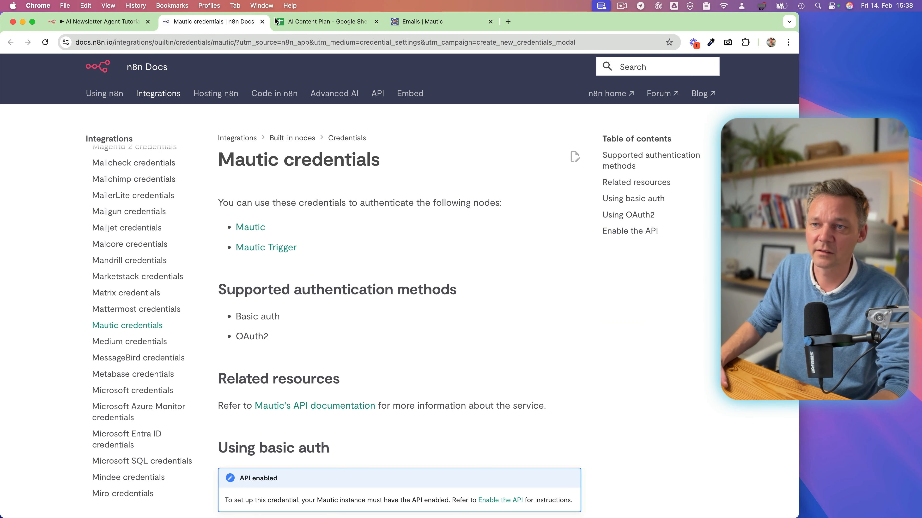
click(262, 22)
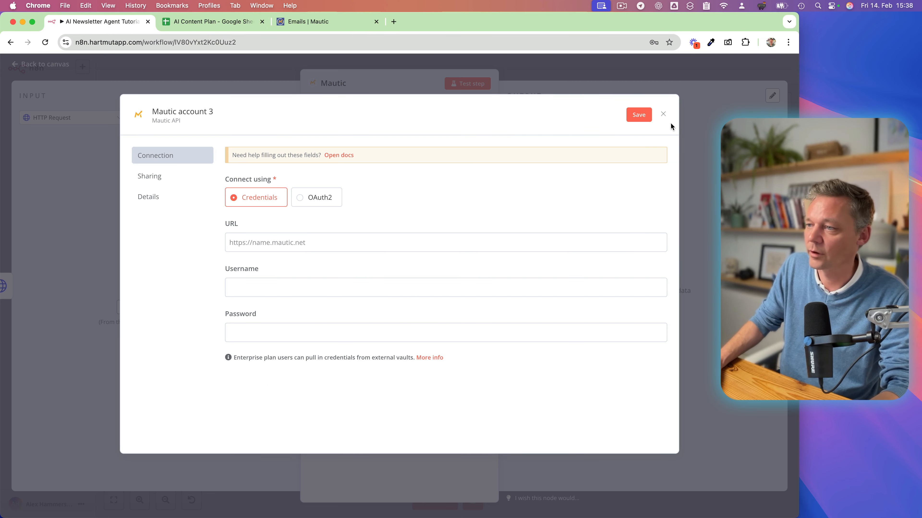
click(664, 114)
click(566, 73)
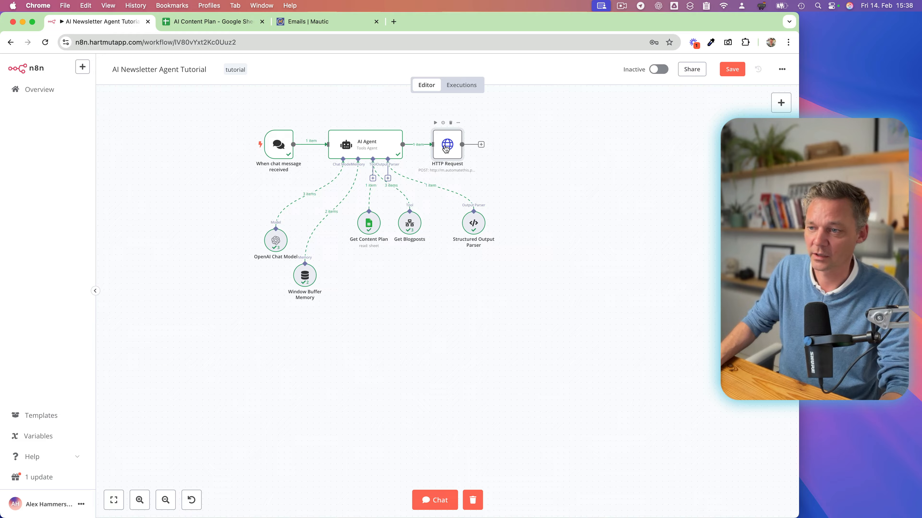
Set the HTTP Request node's credential type to Mautic OAuth2 API and select the AutomateThis credential.
double_click(450, 153)
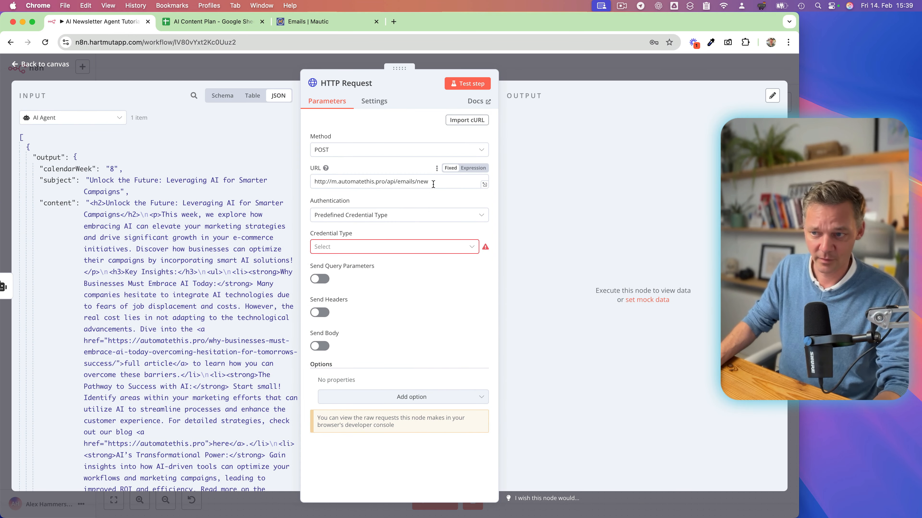
click(340, 215)
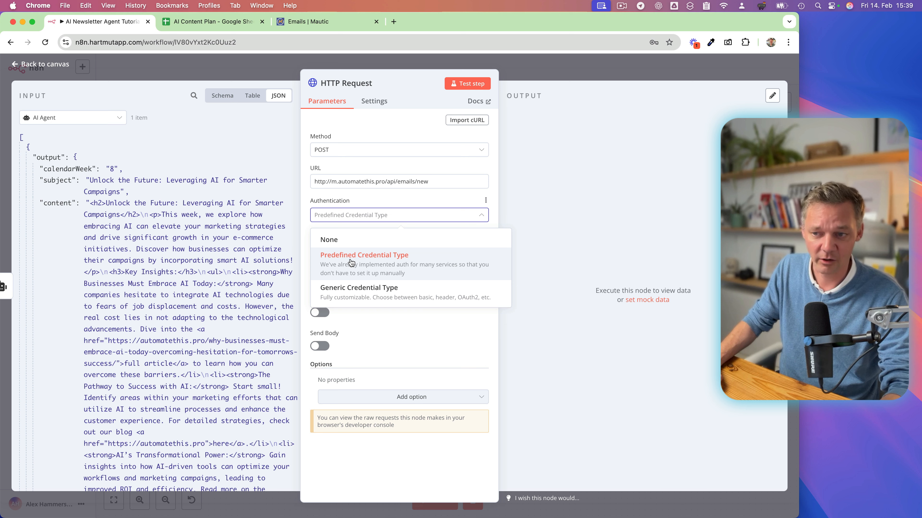
click(367, 264)
click(350, 248)
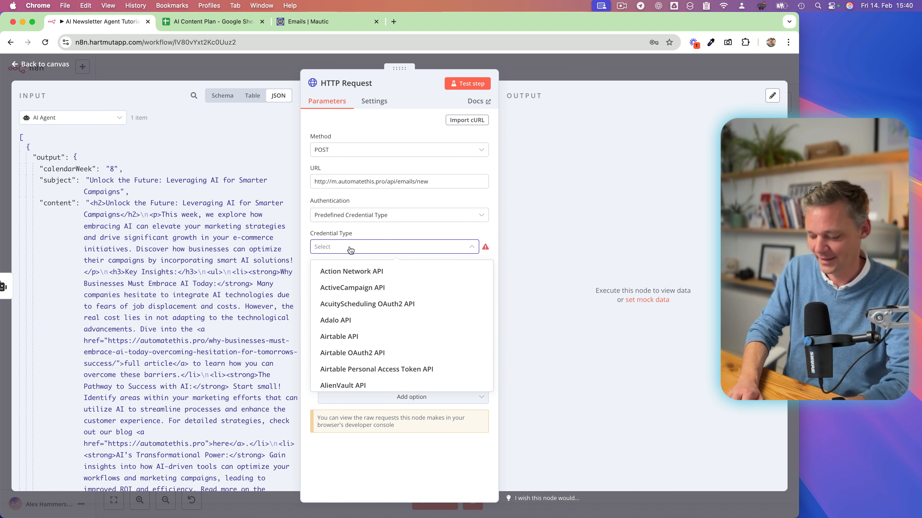
text(mautic)
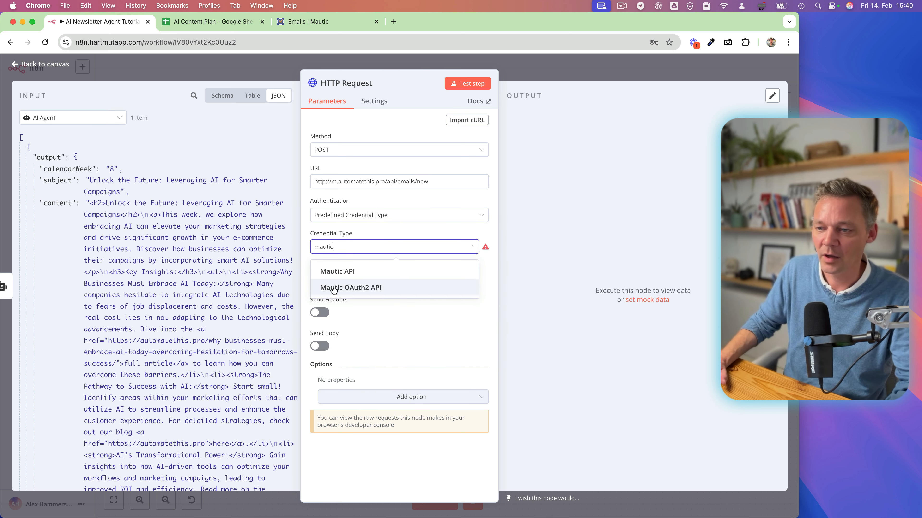
click(363, 290)
click(330, 278)
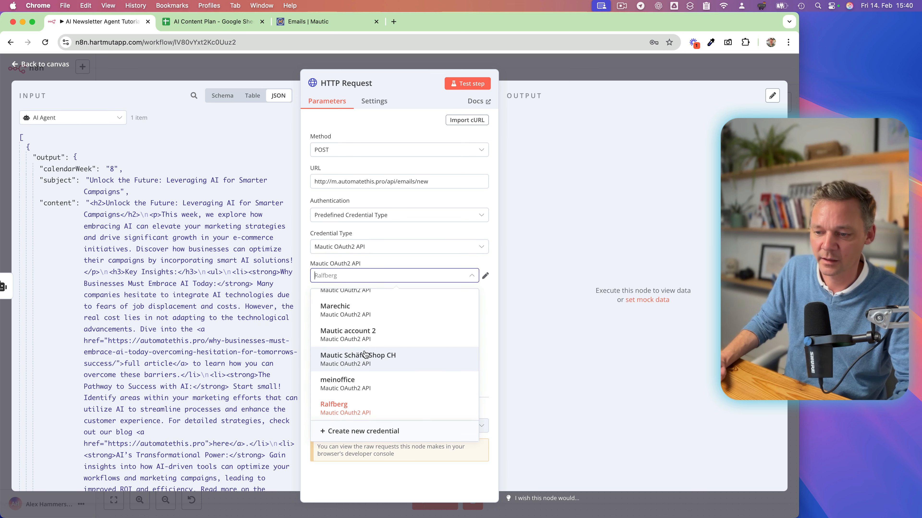
scroll(365, 355, up, 10)
click(357, 312)
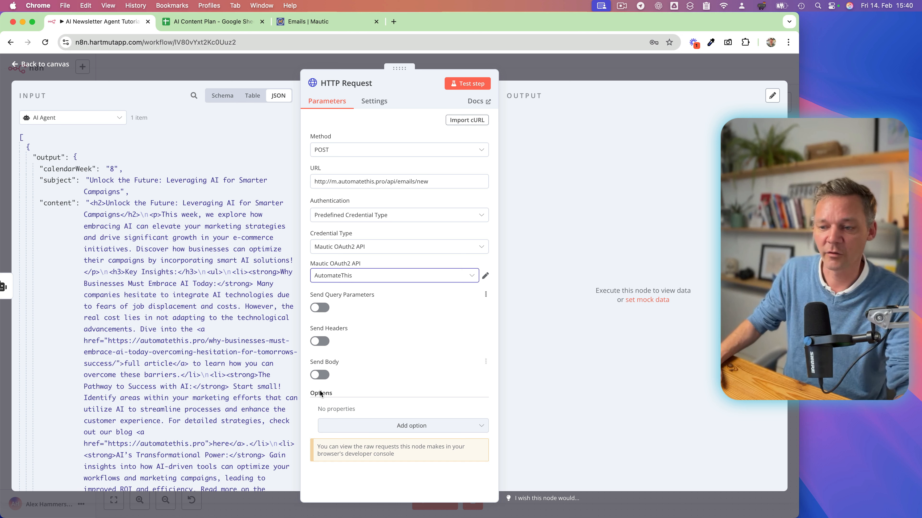
Enable sending a JSON body with the HTTP request, keeping it specified through individual fields.
click(321, 378)
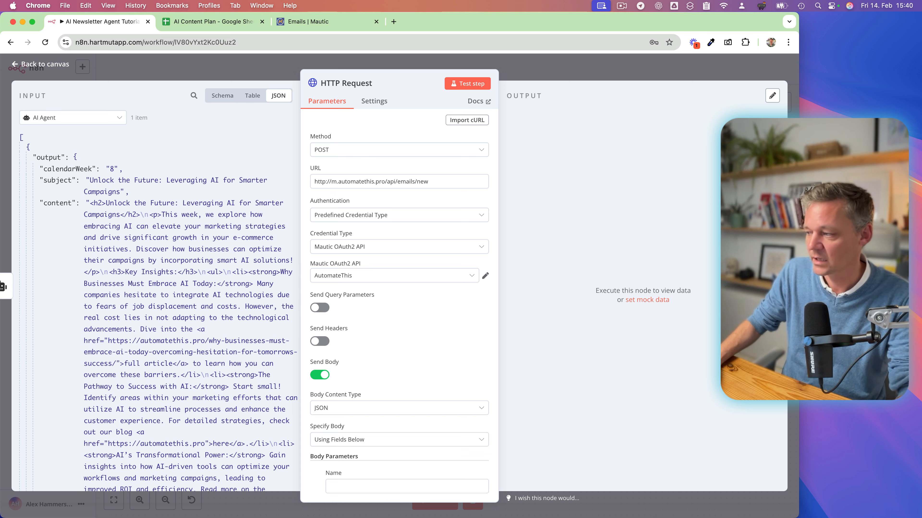
scroll(385, 345, down, 5)
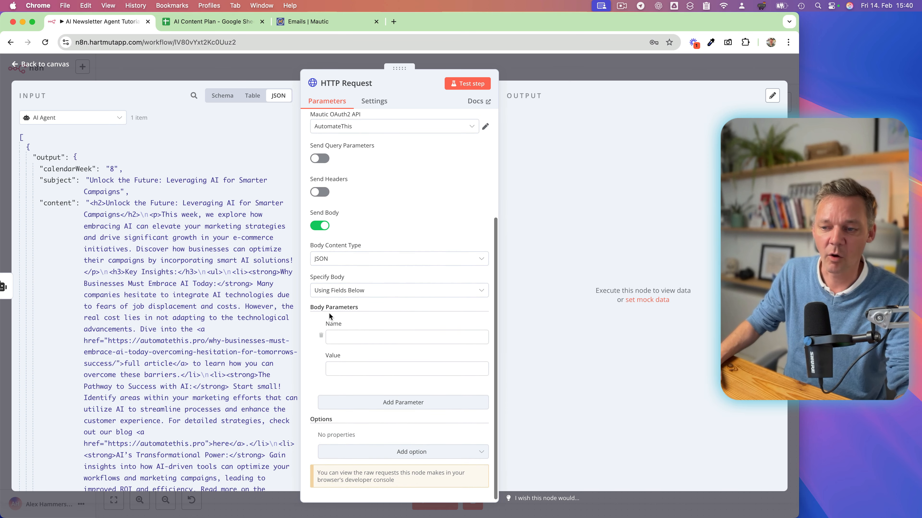
click(348, 292)
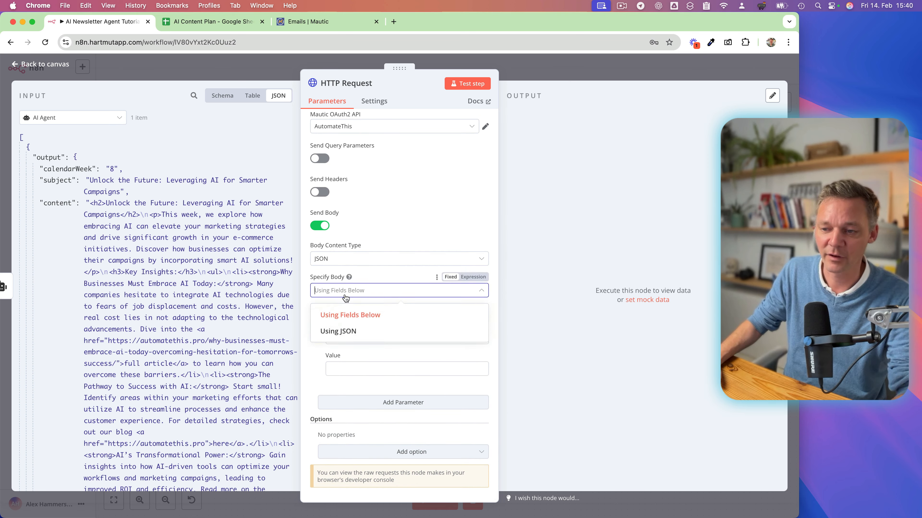
click(315, 361)
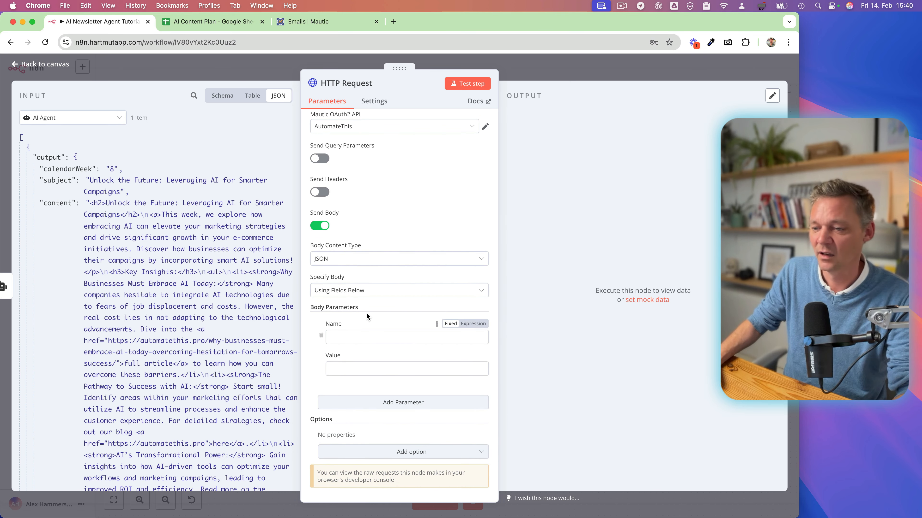
Fill in the first body parameter as isPublished with the value false.
click(341, 334)
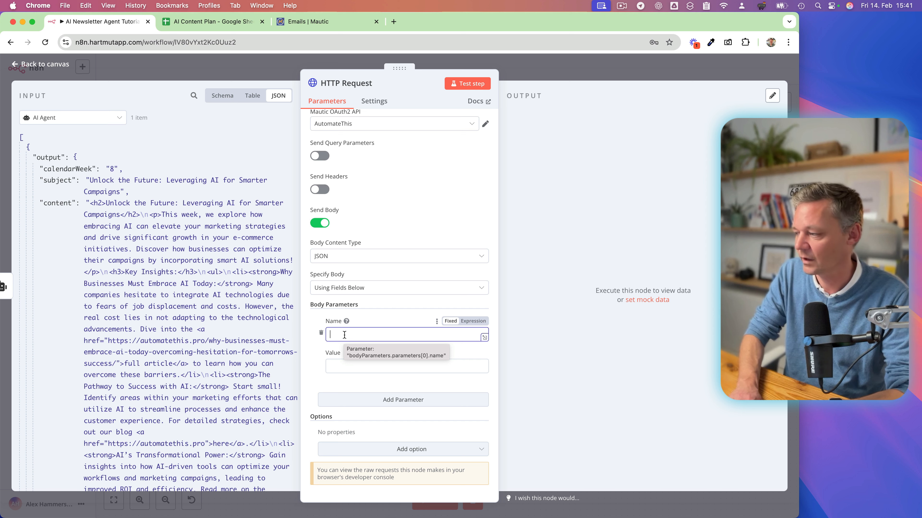
text(isPublished)
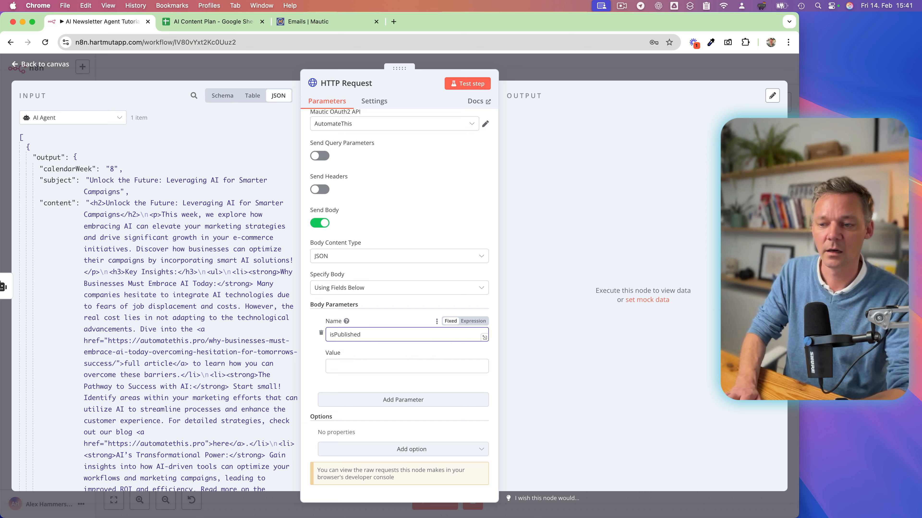
key(Tab)
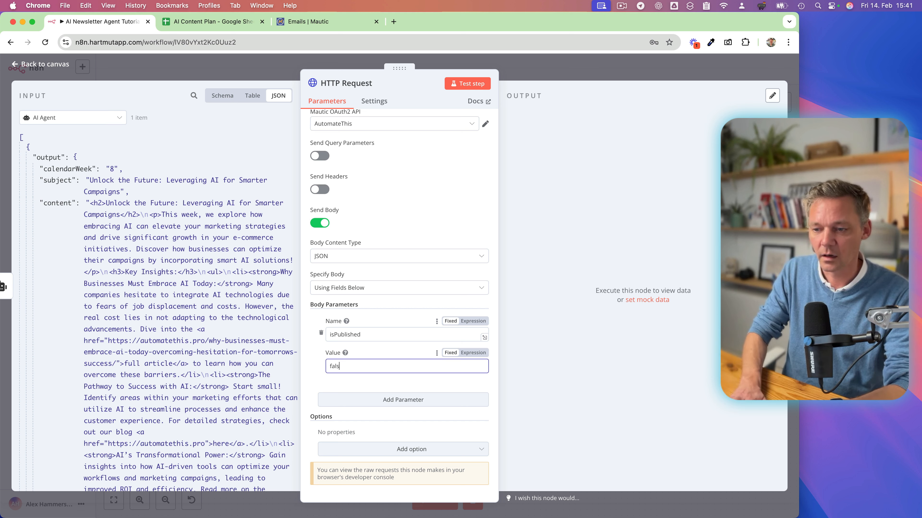
click(310, 370)
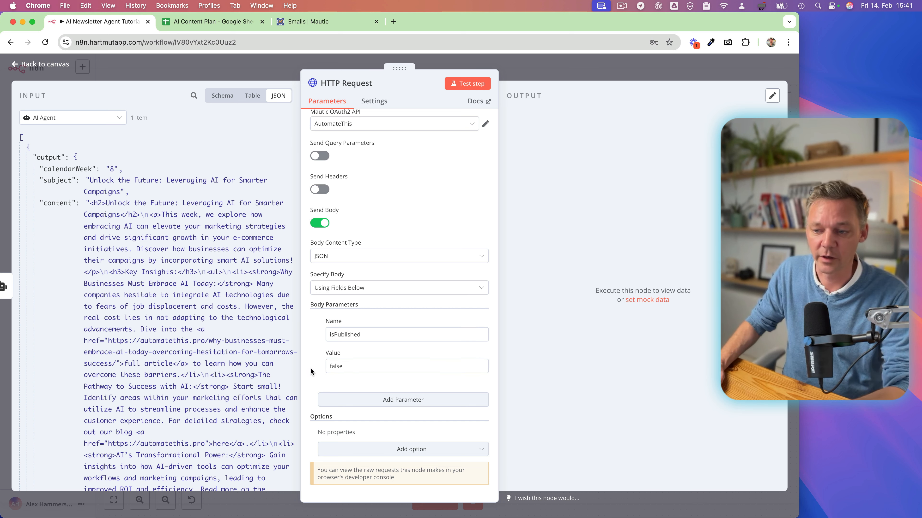
Add a second body parameter called name and enter Tutorial-CW- as its value.
click(395, 400)
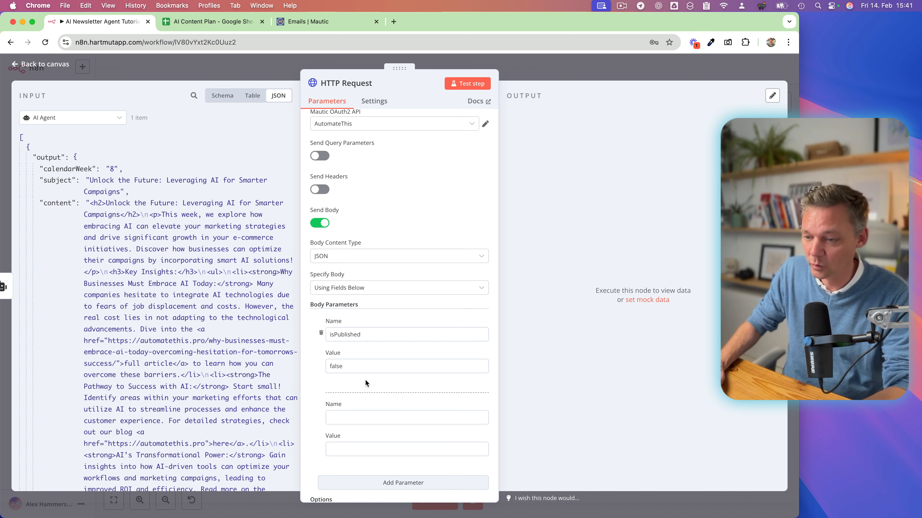
scroll(349, 363, down, 3)
click(342, 336)
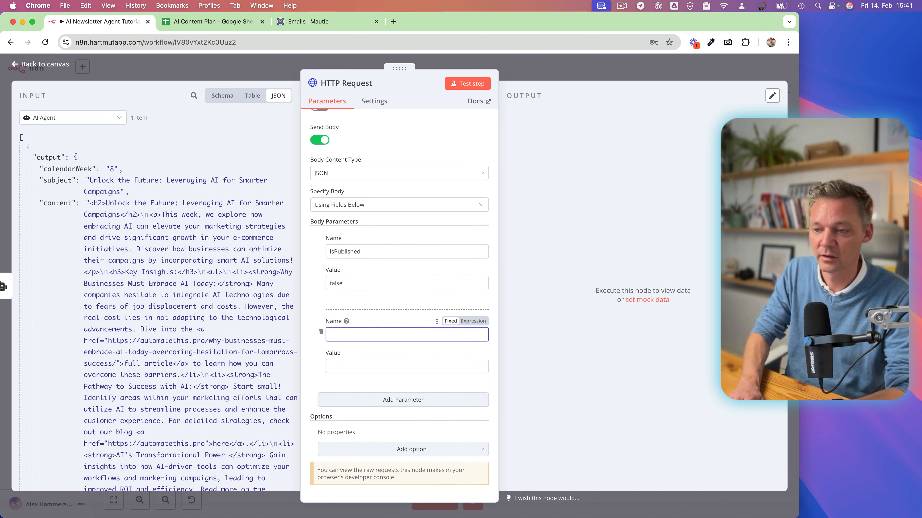
text(name)
key(Tab)
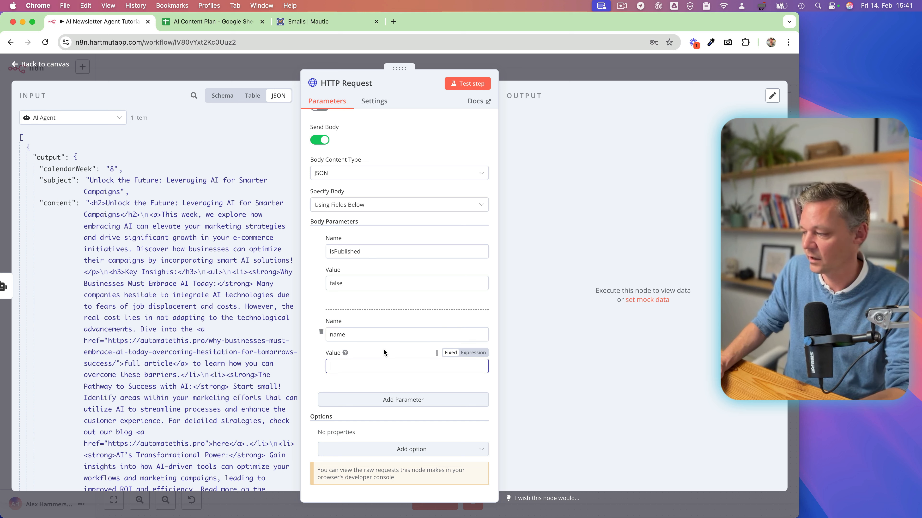
text(T)
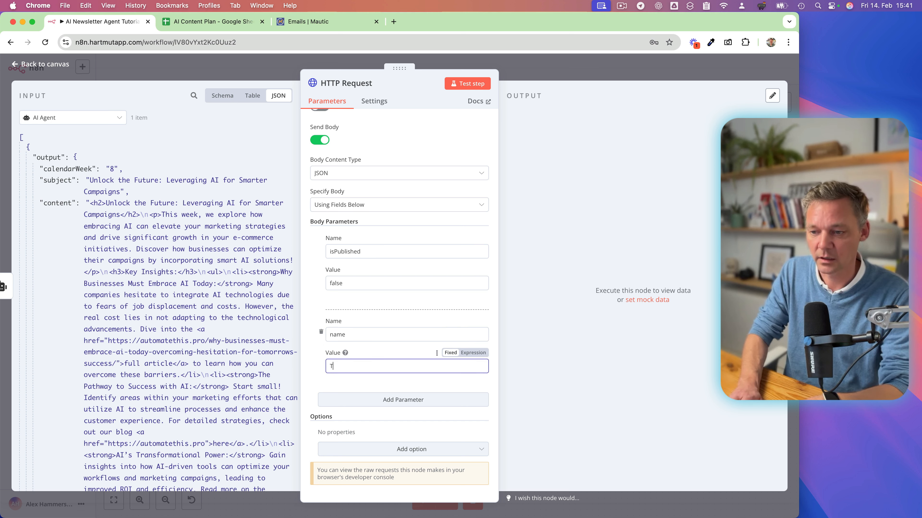
text(utorial)
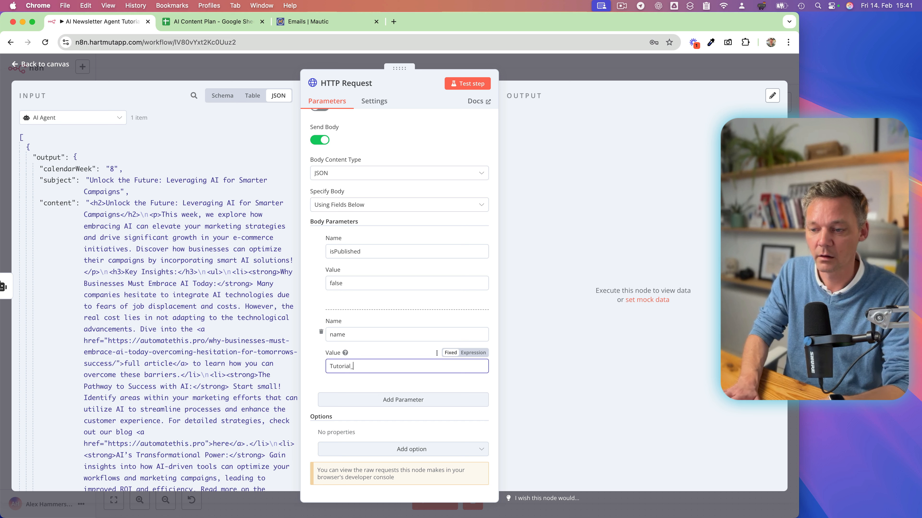
text(-CW-)
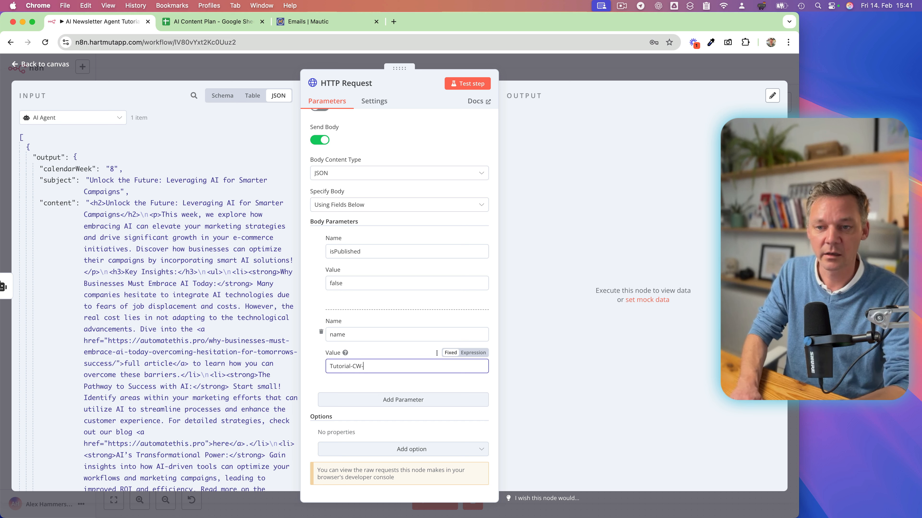
Append the AI Agent's calendarWeek output to the name parameter's value, directly after the hyphen without a space.
drag(68, 169, 350, 364)
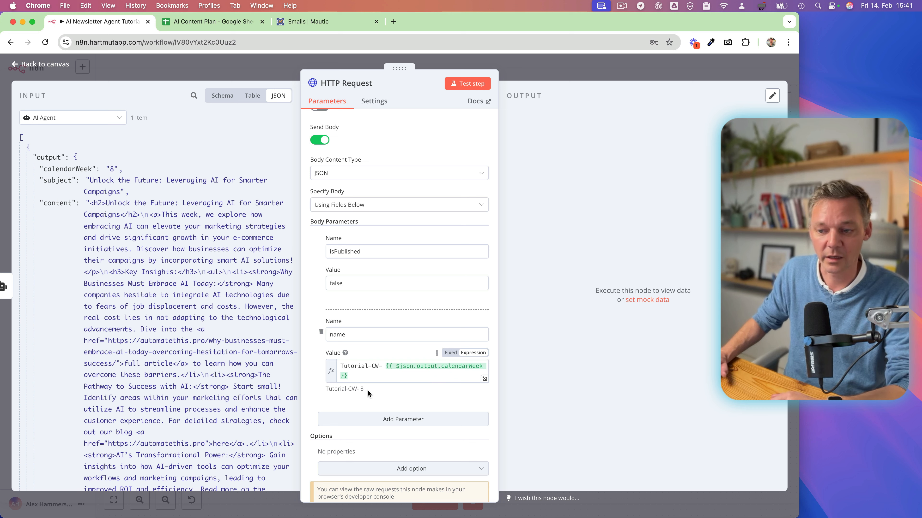
click(387, 367)
key(BackSpace)
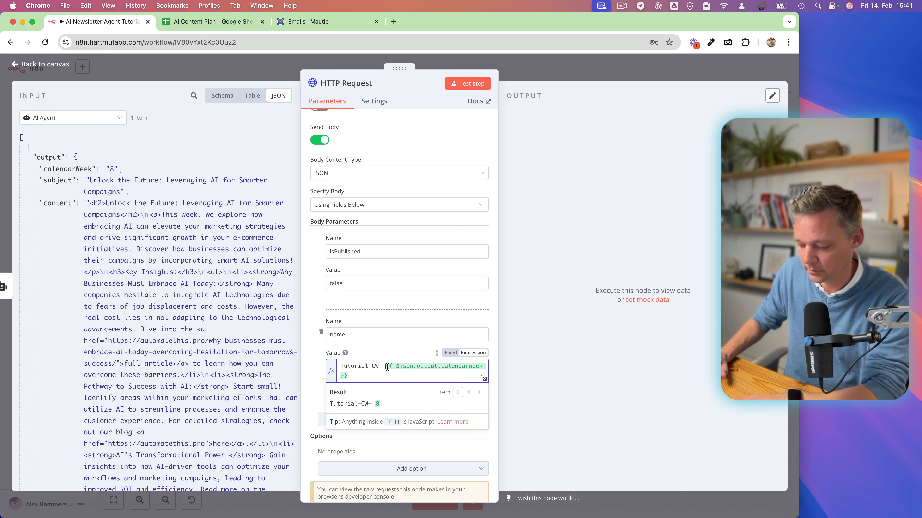
click(313, 366)
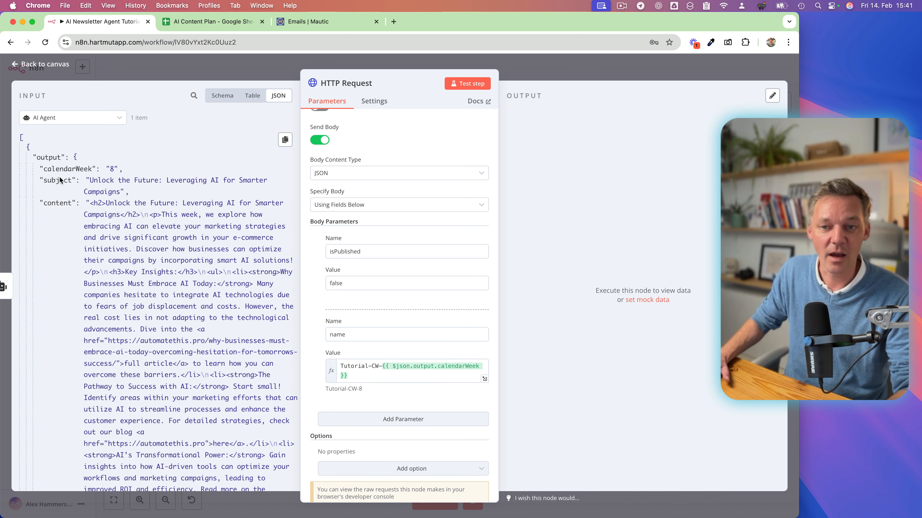
Review the AI Agent node's settings and output, and return to the HTTP Request node's body parameters.
click(9, 279)
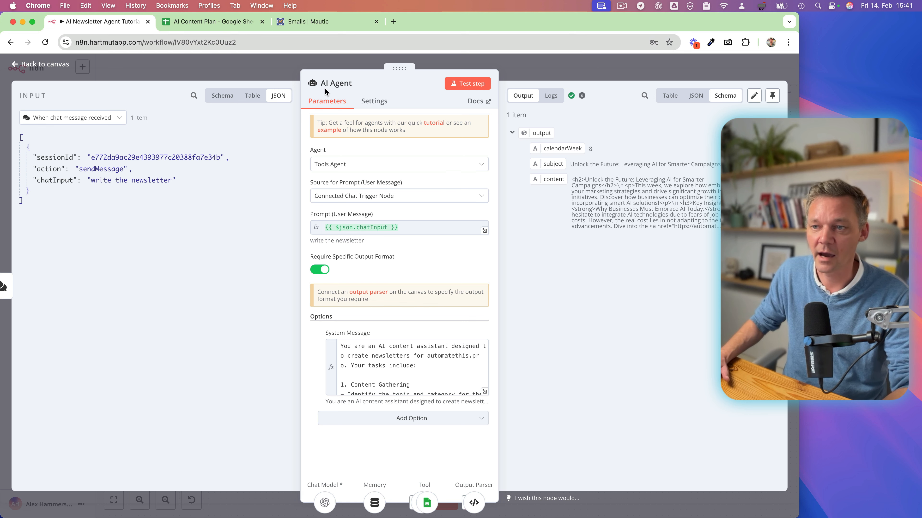
click(791, 286)
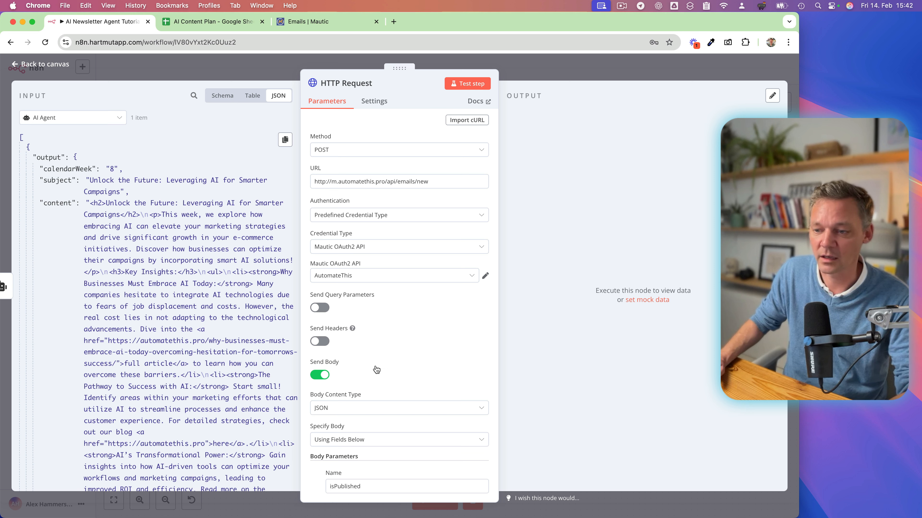
scroll(408, 350, down, 10)
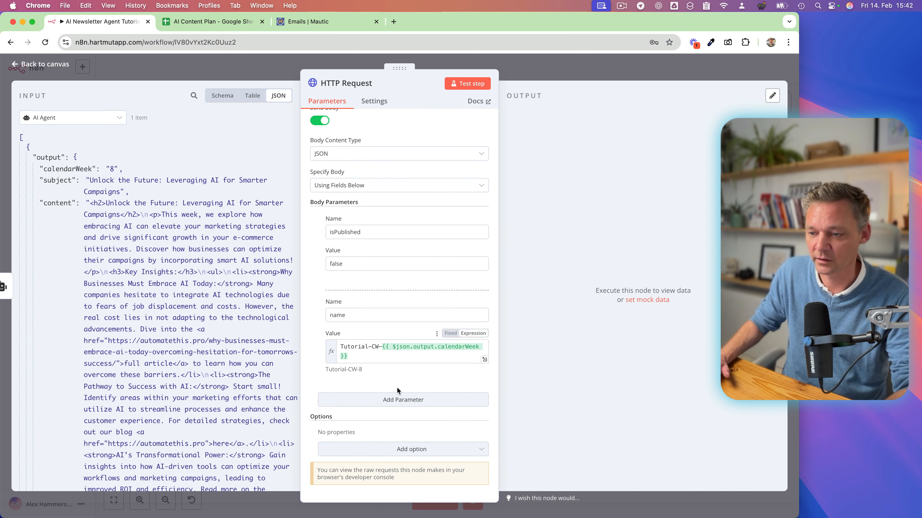
Add a third body parameter called subject and map its value to the AI Agent's subject output.
click(398, 400)
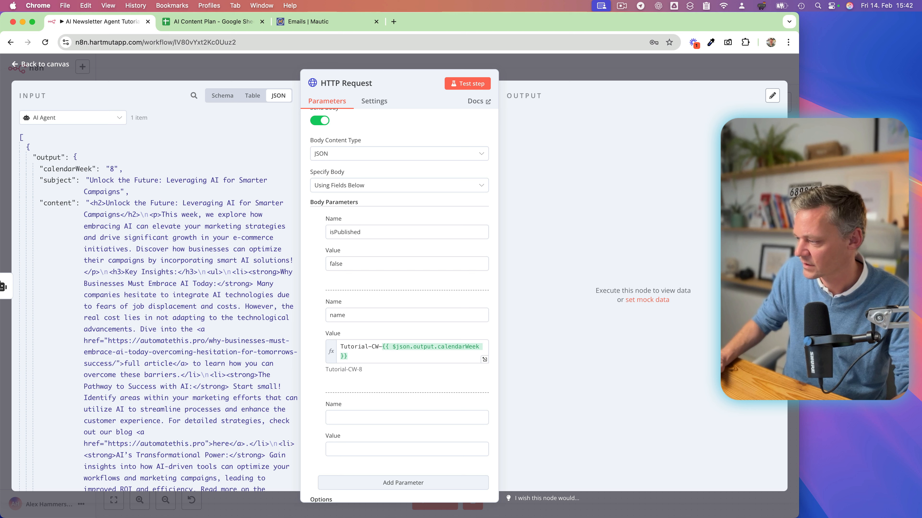
click(359, 418)
text(su)
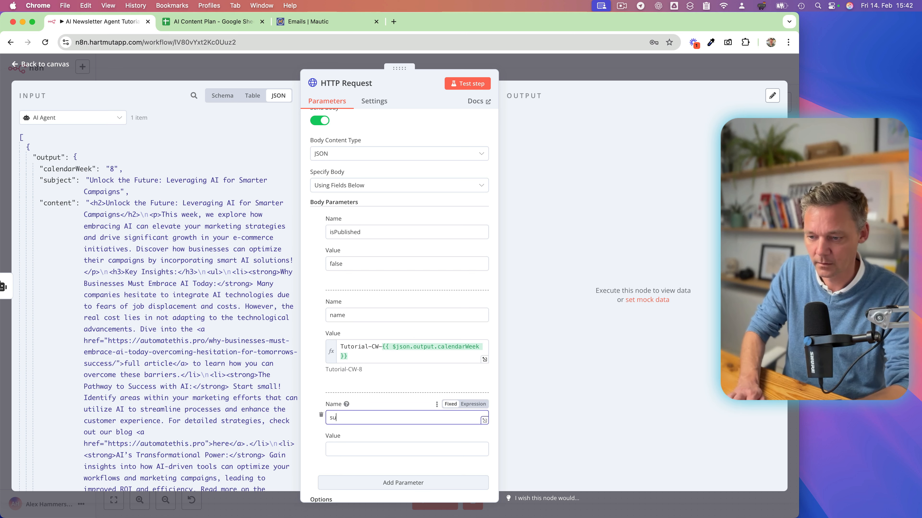
text(bject)
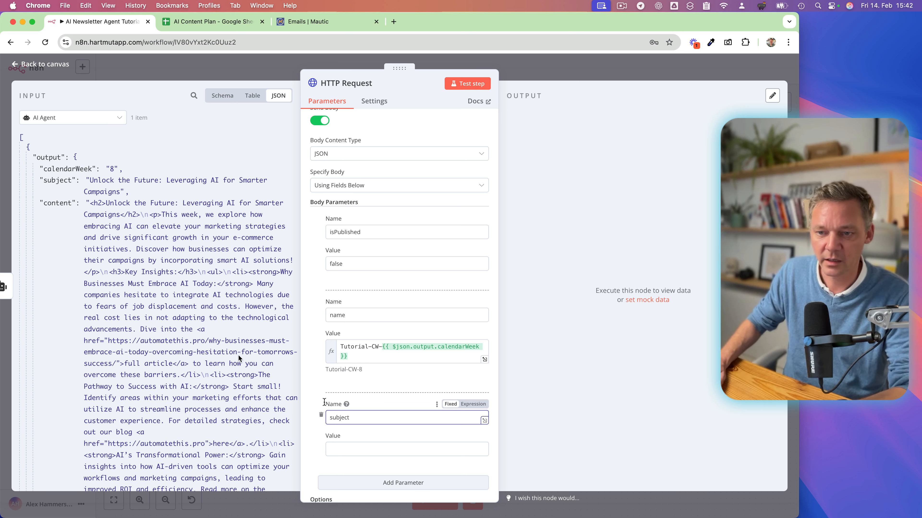
drag(53, 181, 344, 451)
scroll(317, 428, down, 3)
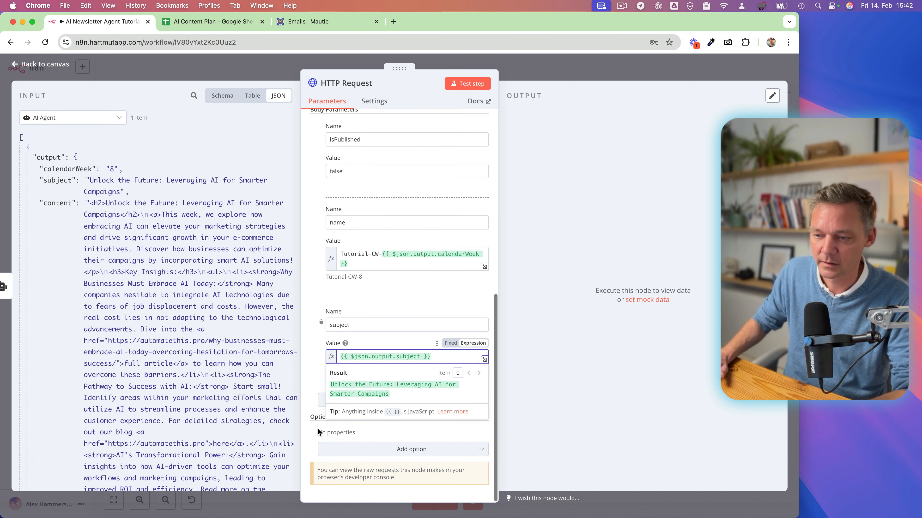
click(309, 358)
Add a fourth body parameter called template with the value blank.
click(402, 400)
scroll(384, 385, down, 3)
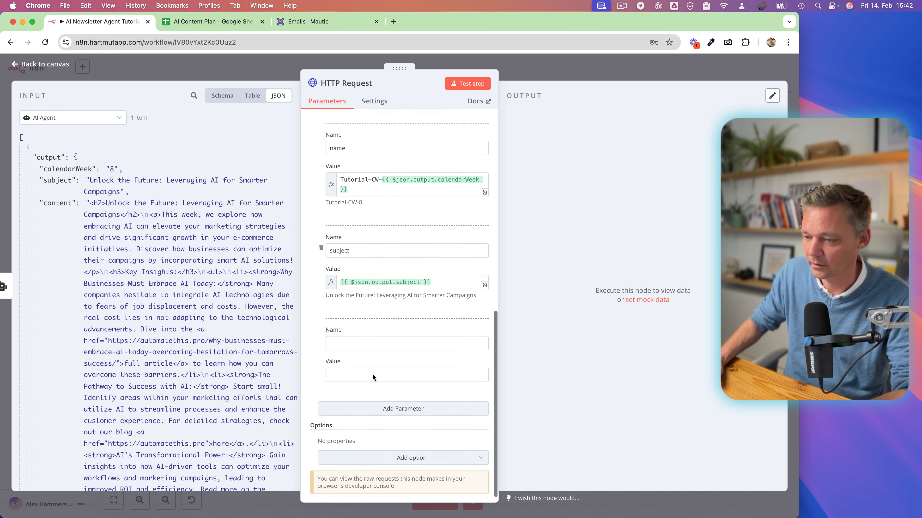
click(359, 335)
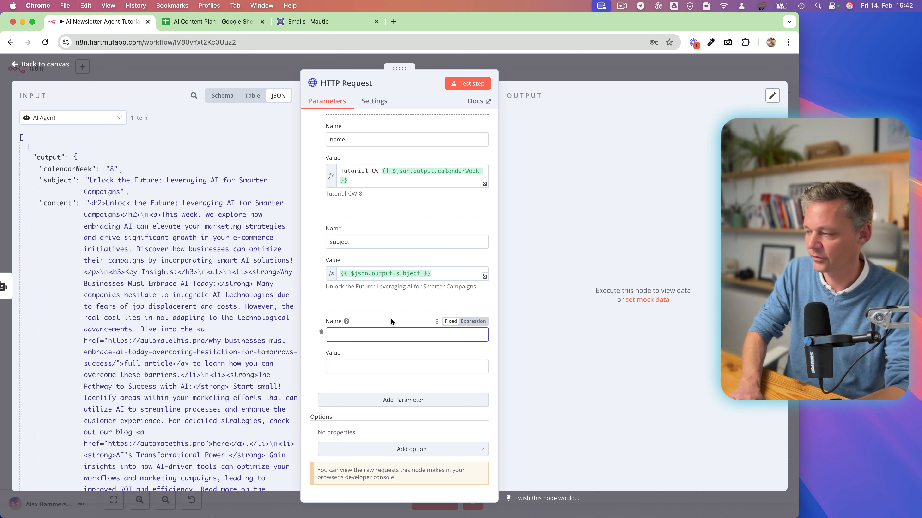
text(template)
key(Tab)
text(blank)
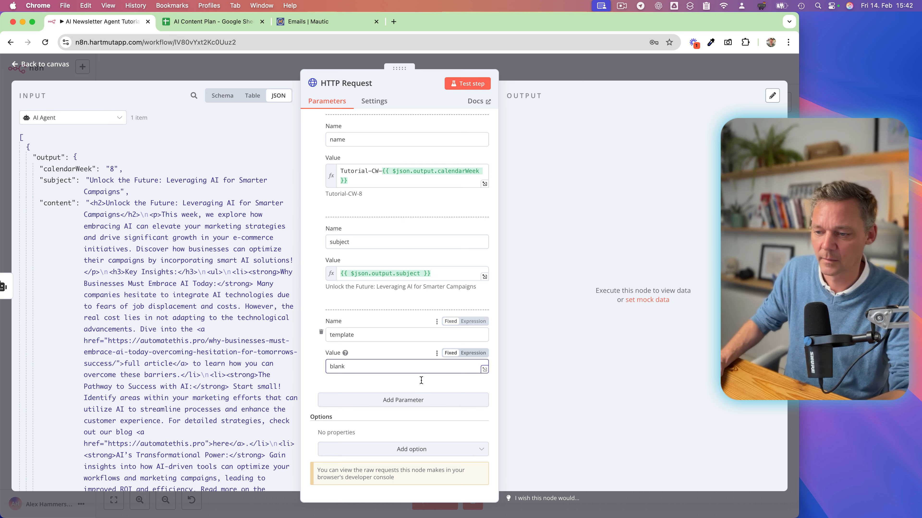
Add a fifth body parameter called emailType with the value list.
click(395, 399)
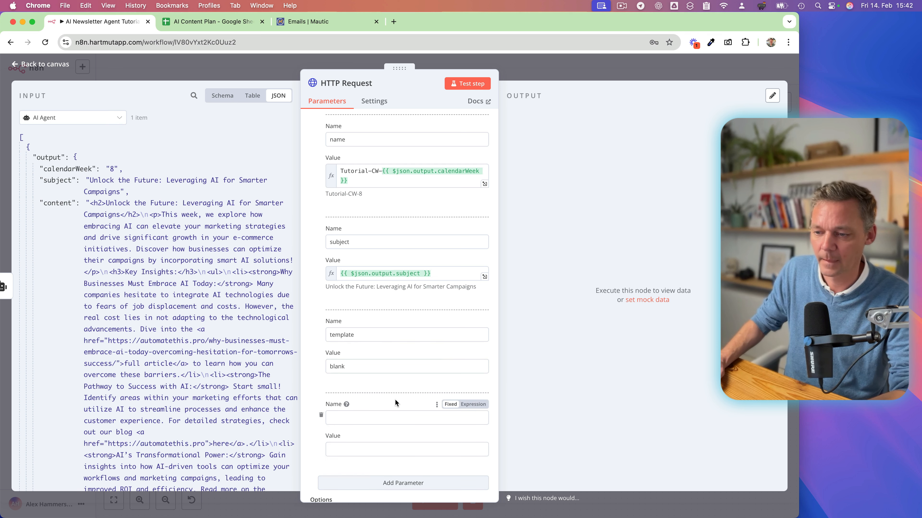
scroll(349, 392, down, 3)
click(351, 334)
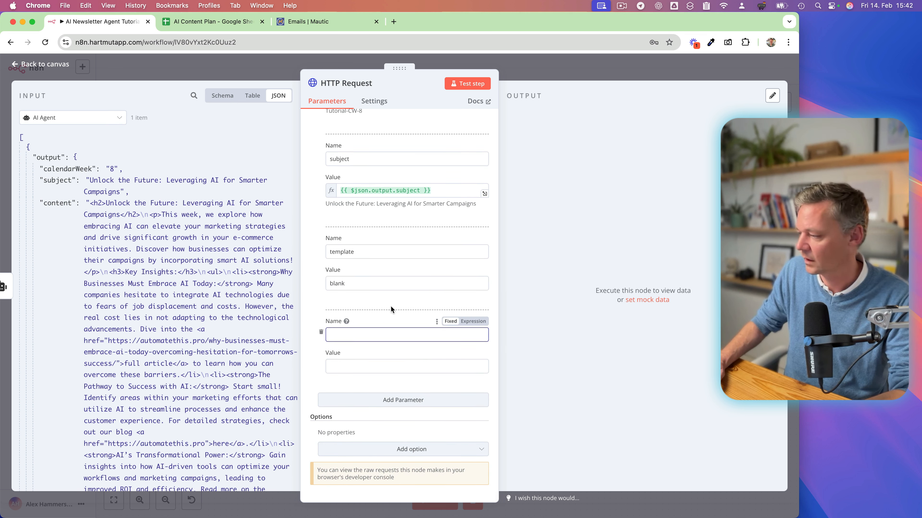
text(emailType)
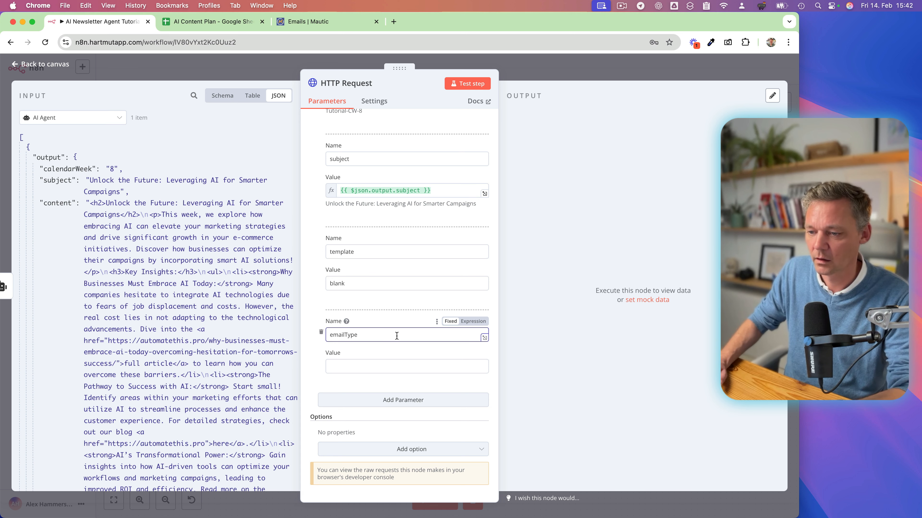
click(360, 366)
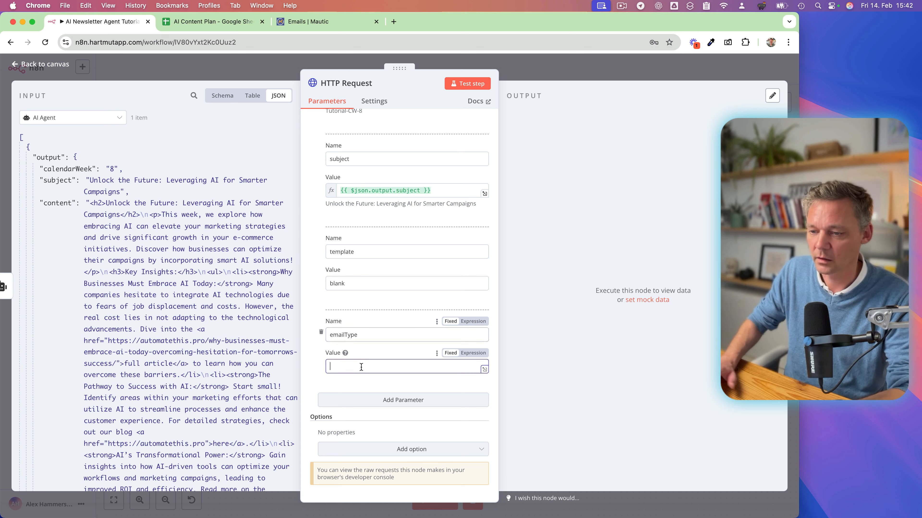
text(list)
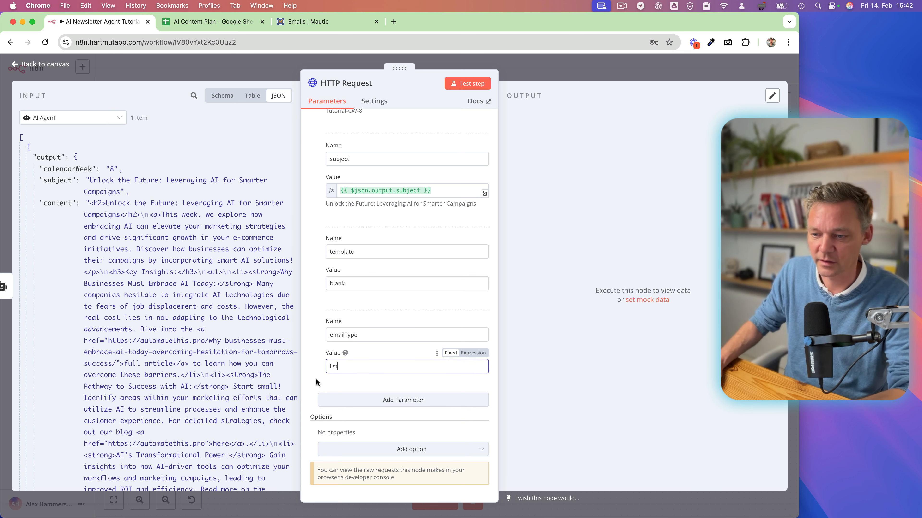
Add a sixth body parameter called lists and set its value to the expression {{ [2] }}.
click(388, 400)
scroll(385, 372, down, 3)
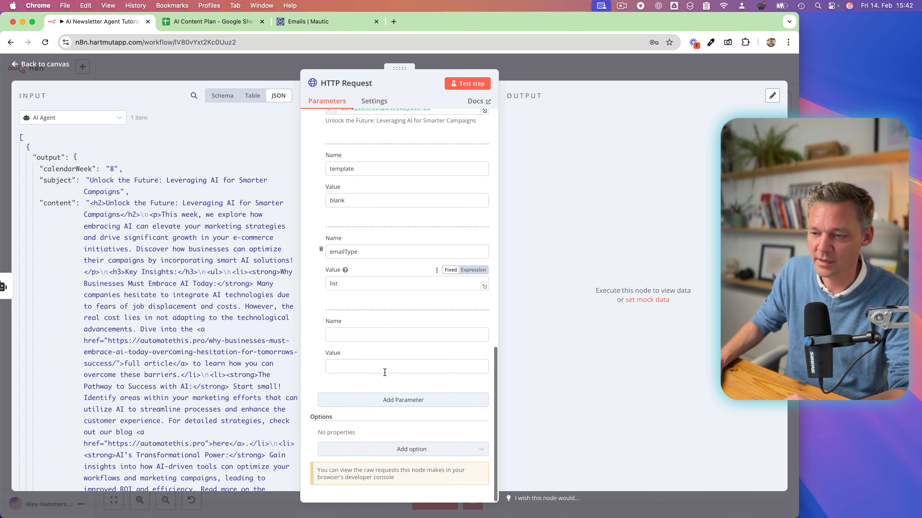
click(360, 334)
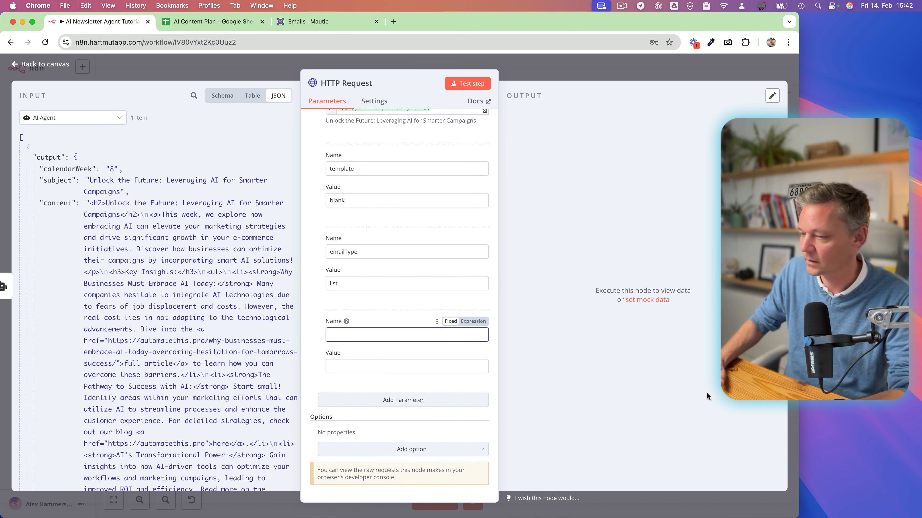
text(lists)
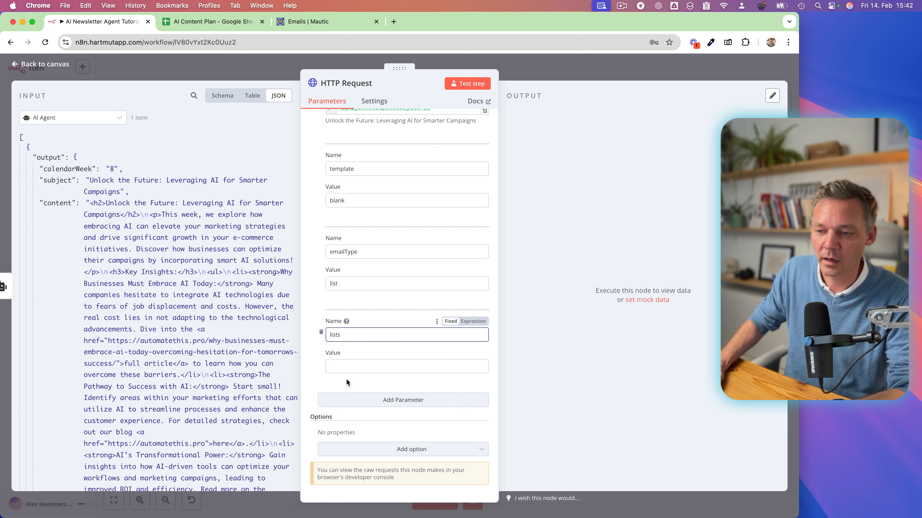
click(433, 367)
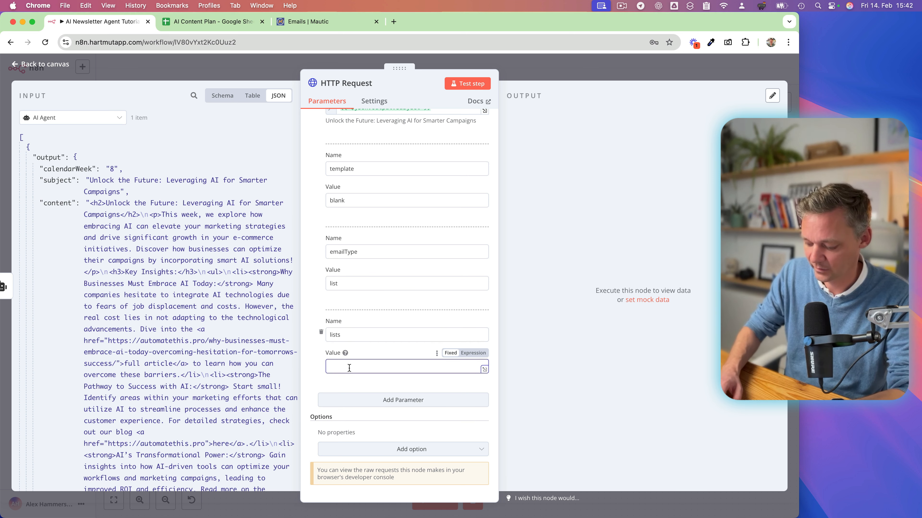
click(472, 353)
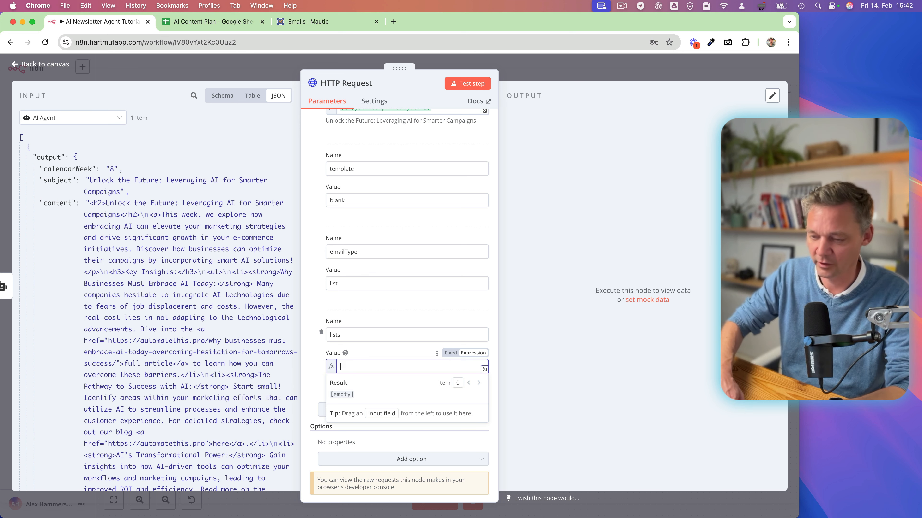
text({{})
key(BackSpace)
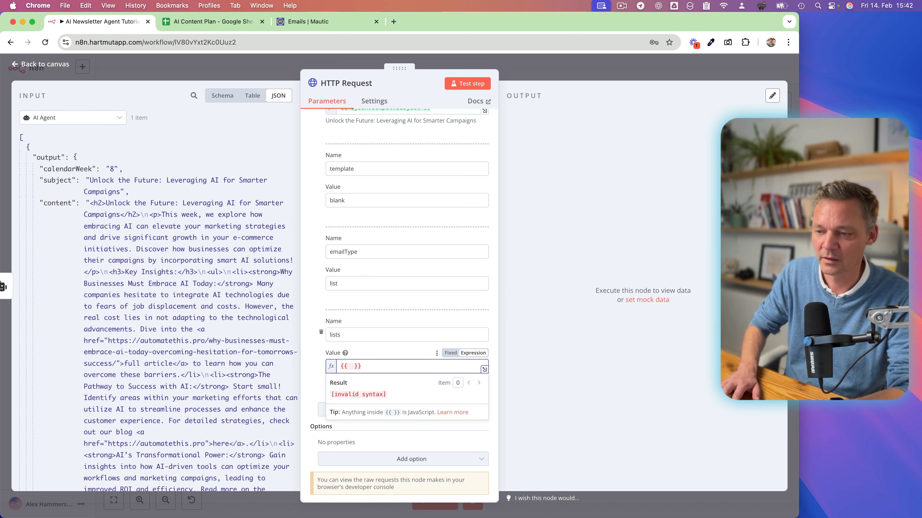
text([)
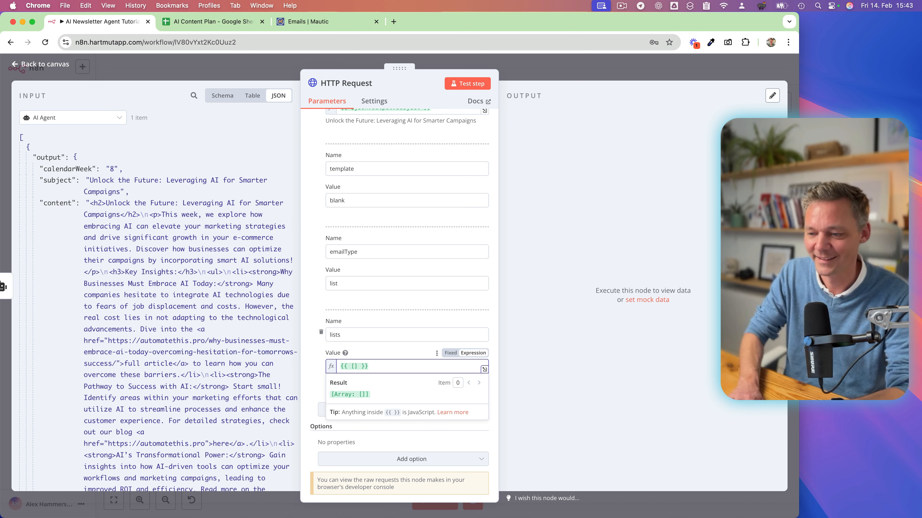
text(2)
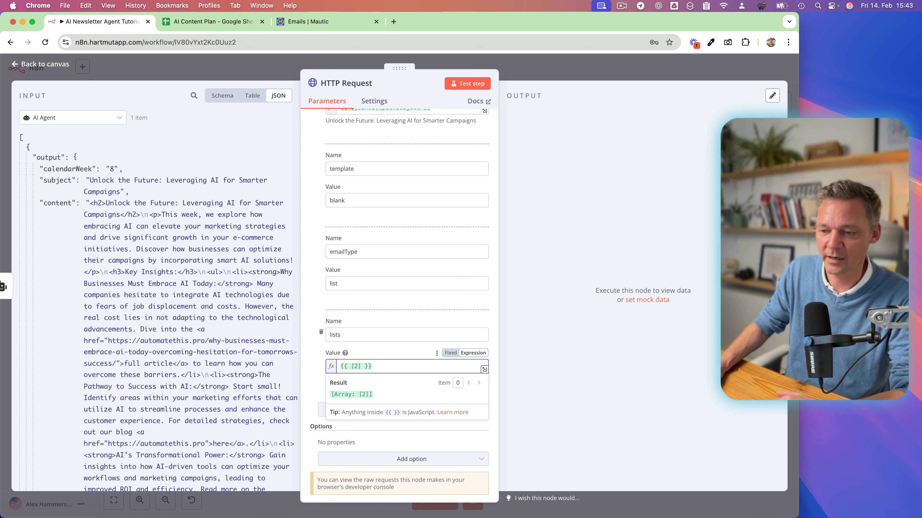
click(315, 355)
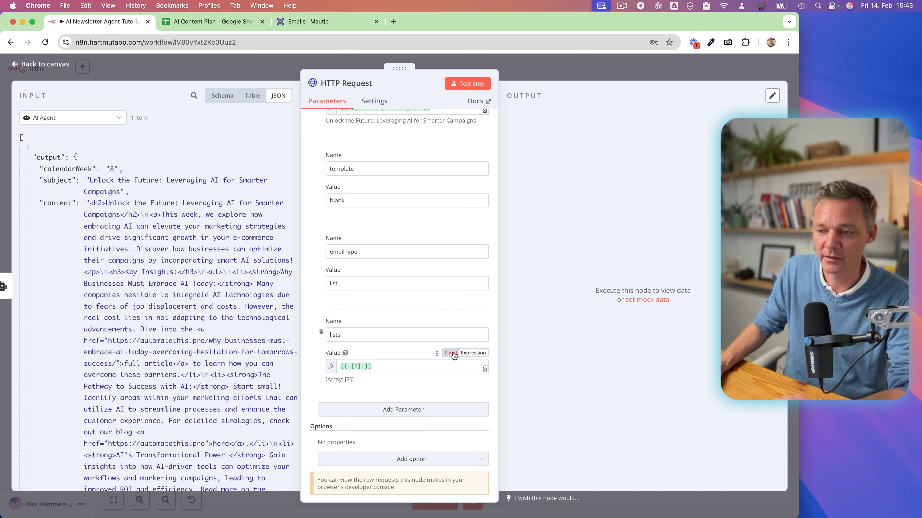
Extend the array in the lists parameter's expression to [2,3,17].
click(360, 367)
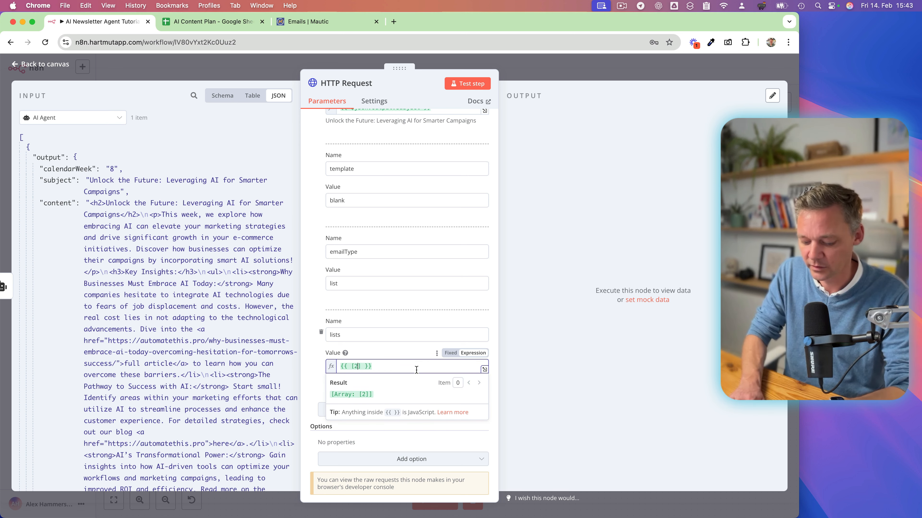
text(,3,17)
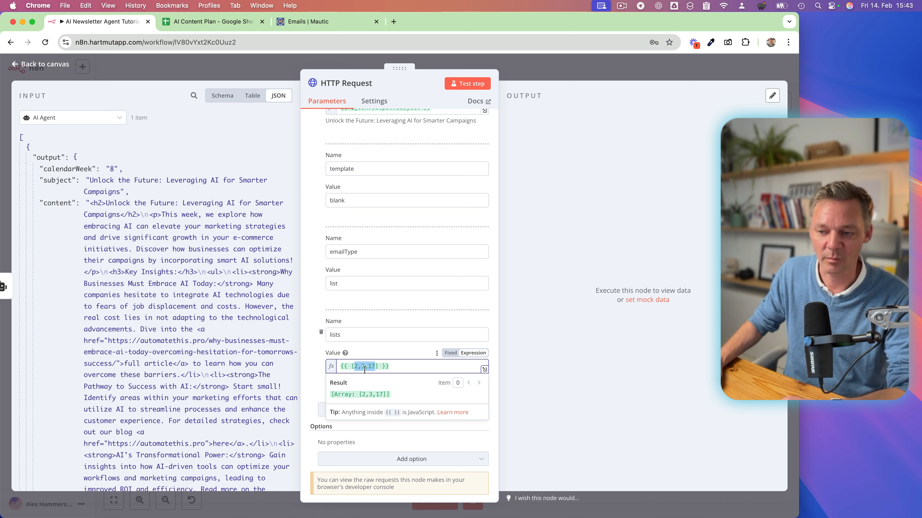
Switch to Mautic to view the contact segments, and return to the HTTP Request node in n8n.
click(332, 21)
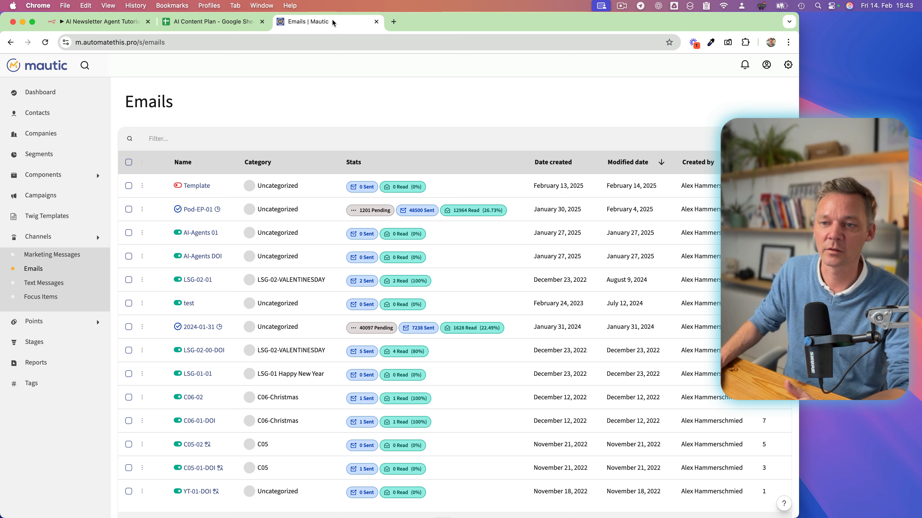
click(40, 154)
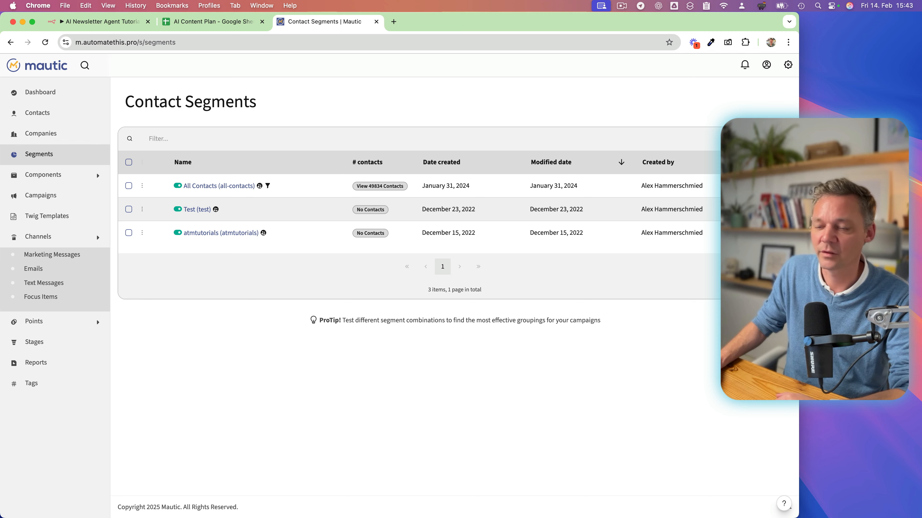
click(196, 22)
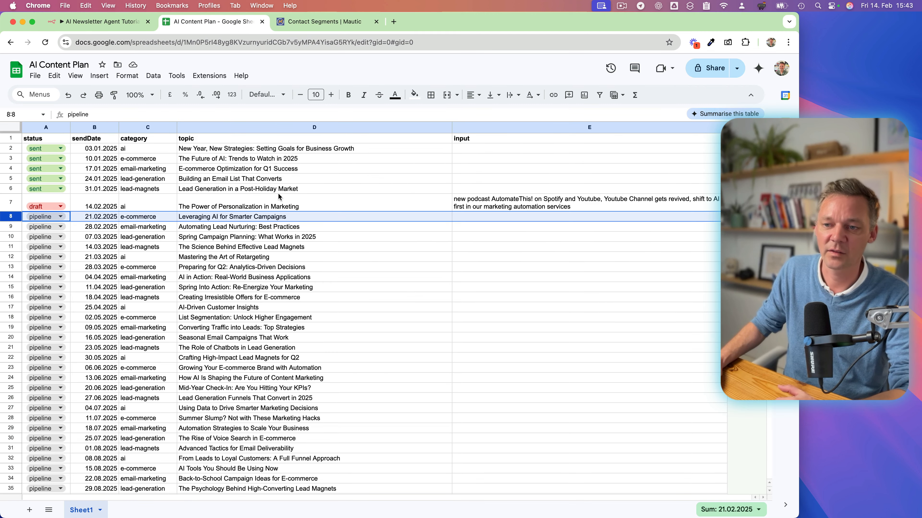
click(98, 21)
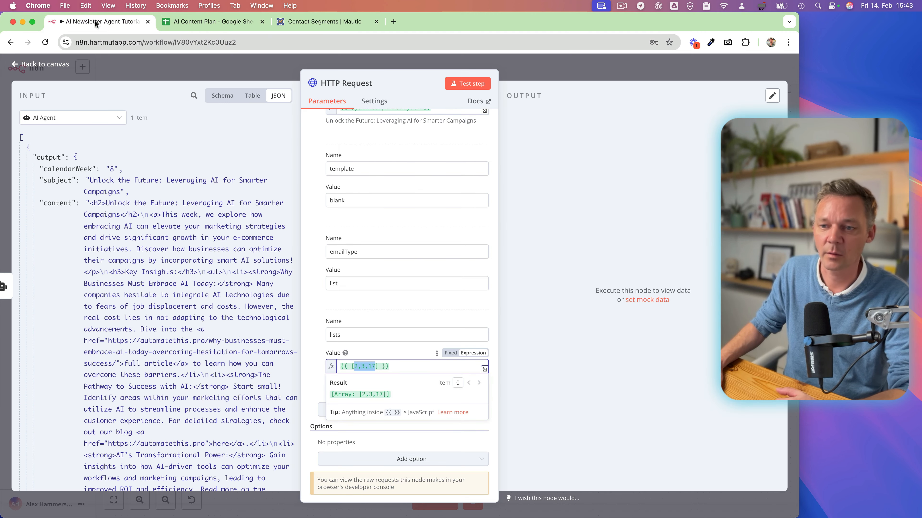
Remove the extra segment IDs from the lists parameter's array so its expression is {{ [2] }}.
click(364, 368)
key(BackSpace)
key(Delete)
key(Delete)
key(Delete)
key(Delete)
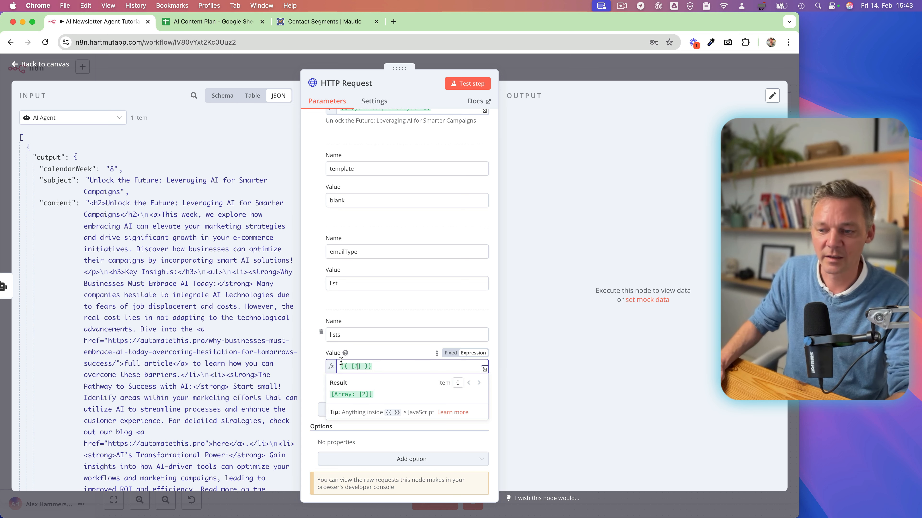
click(318, 366)
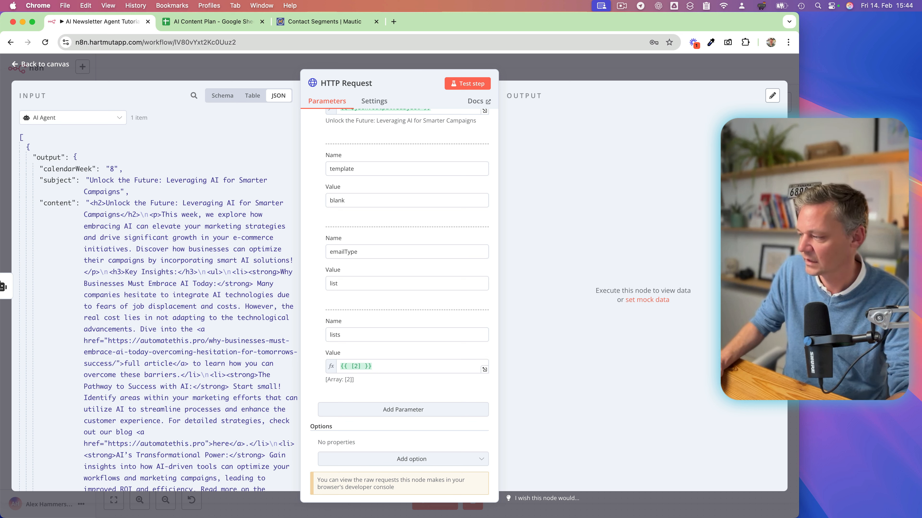
Add a seventh body parameter called customHtml and start editing its value.
scroll(366, 360, down, 1)
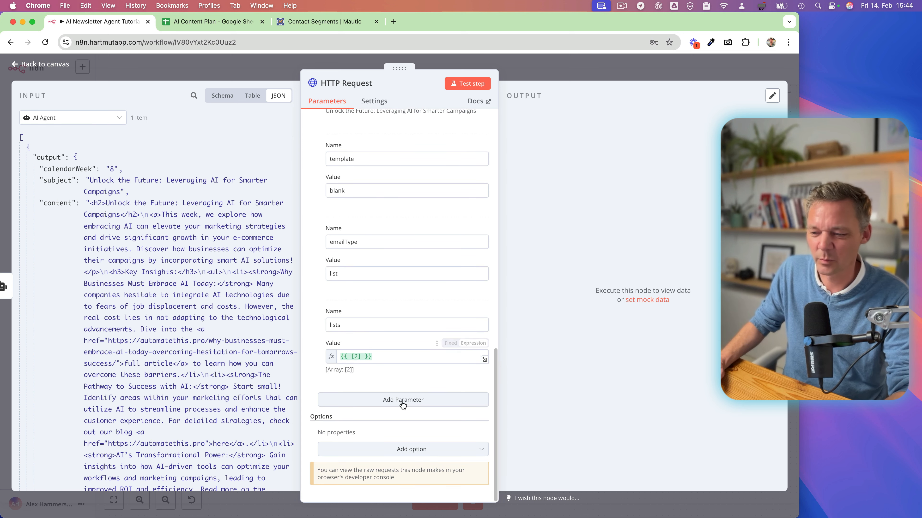
click(379, 399)
scroll(357, 373, down, 2)
click(336, 334)
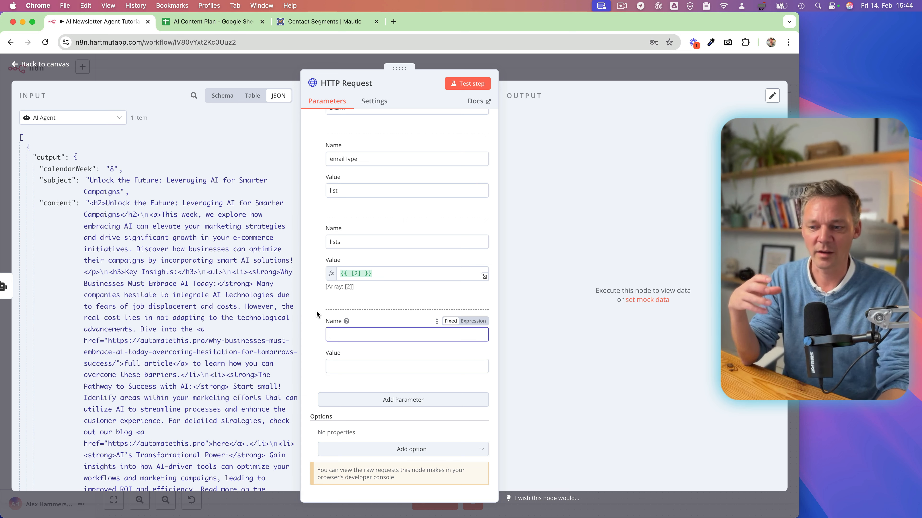
text(customHtml)
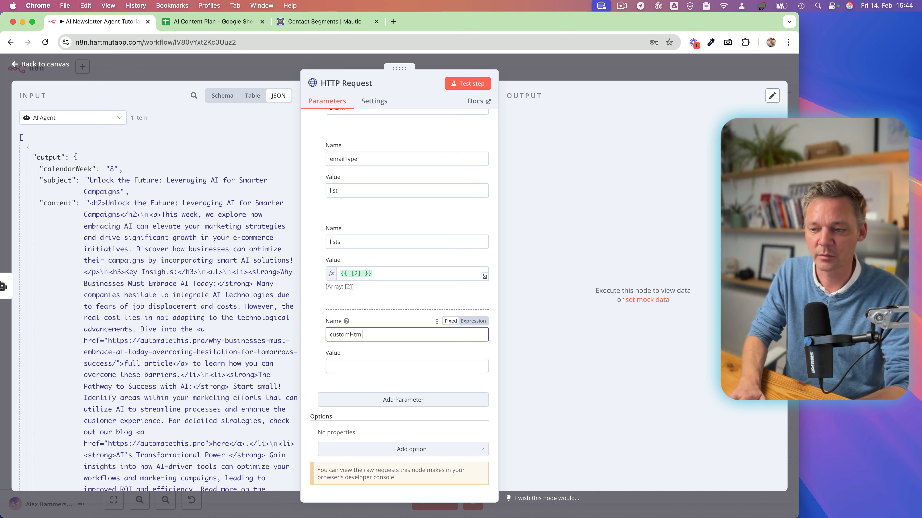
key(Tab)
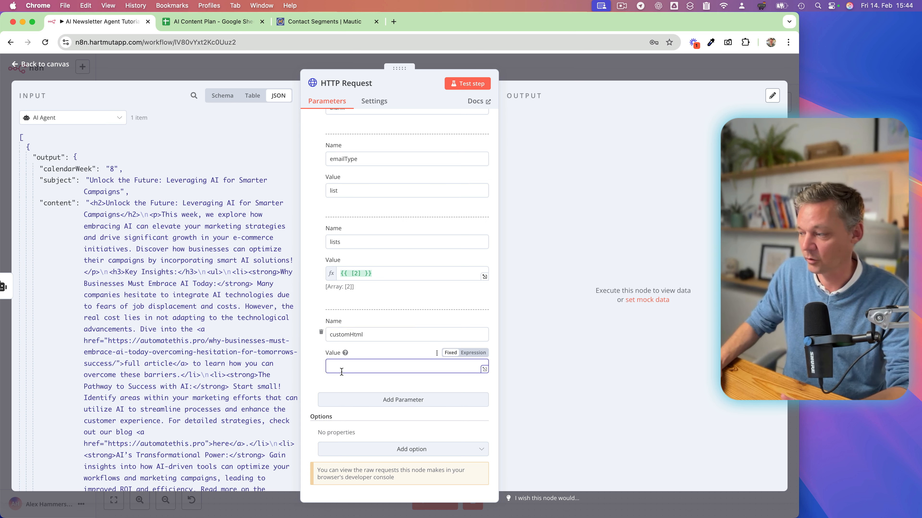
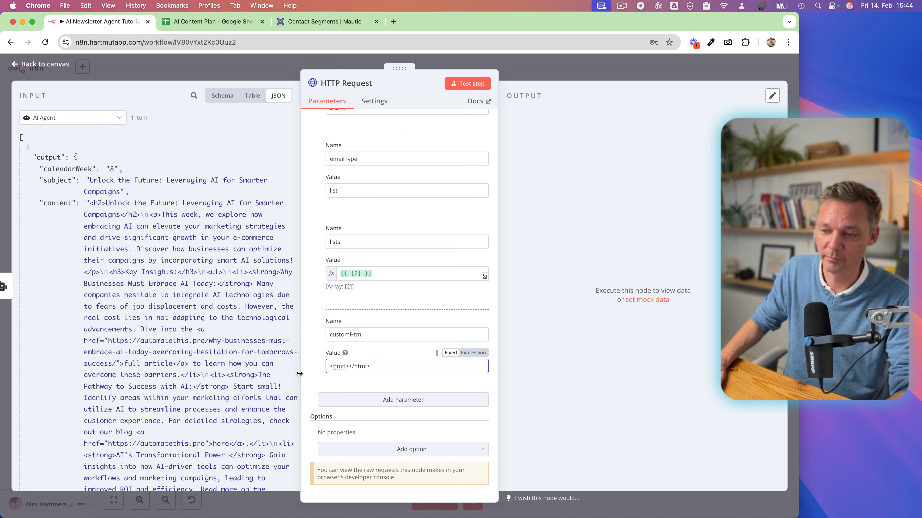
Add an eighth body parameter named grapesjsbuilder.customMjml to the HTTP Request node.
click(313, 369)
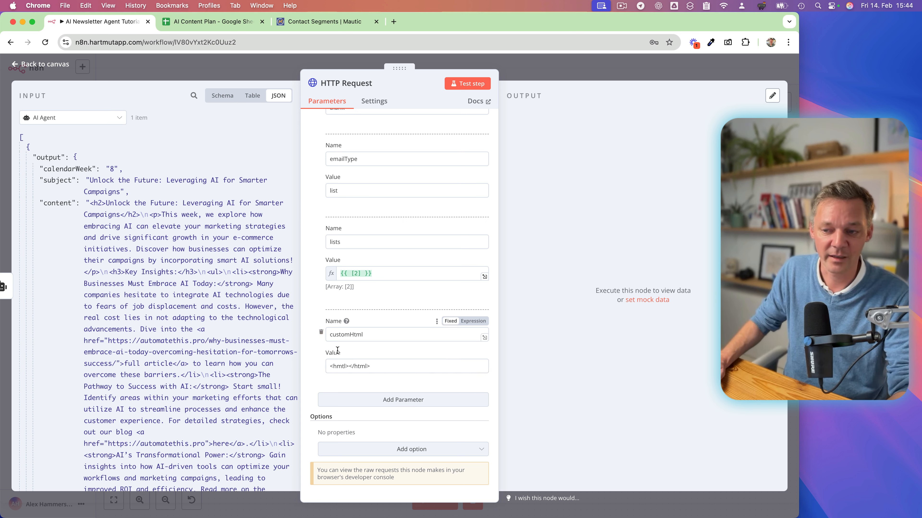
click(414, 403)
click(351, 420)
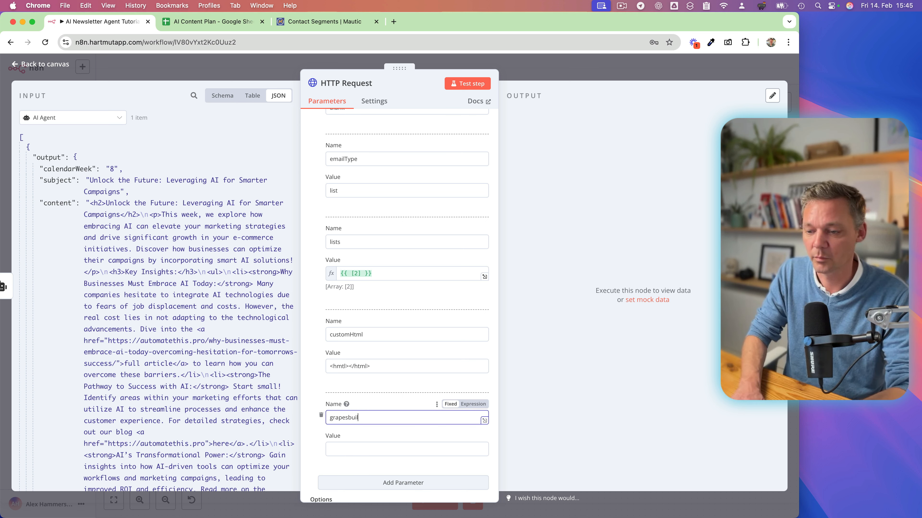
text(grapesjsbuilder)
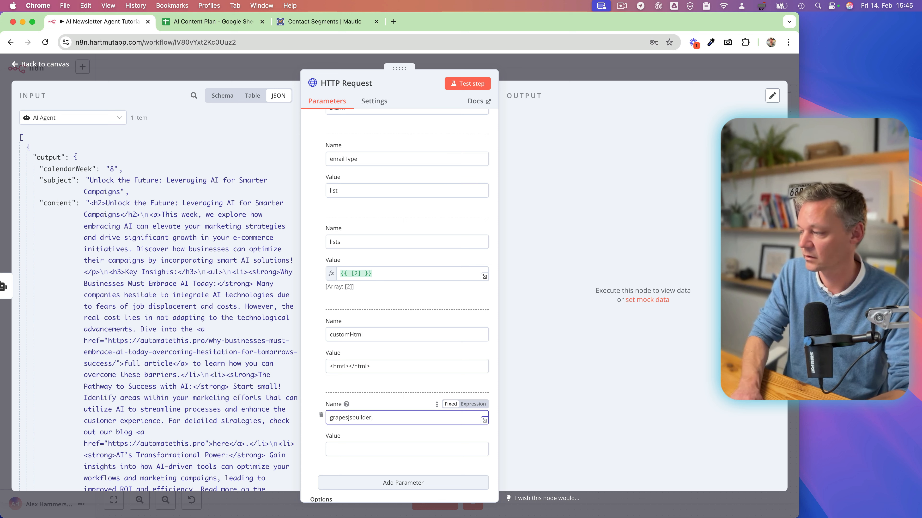
text(.customMjml)
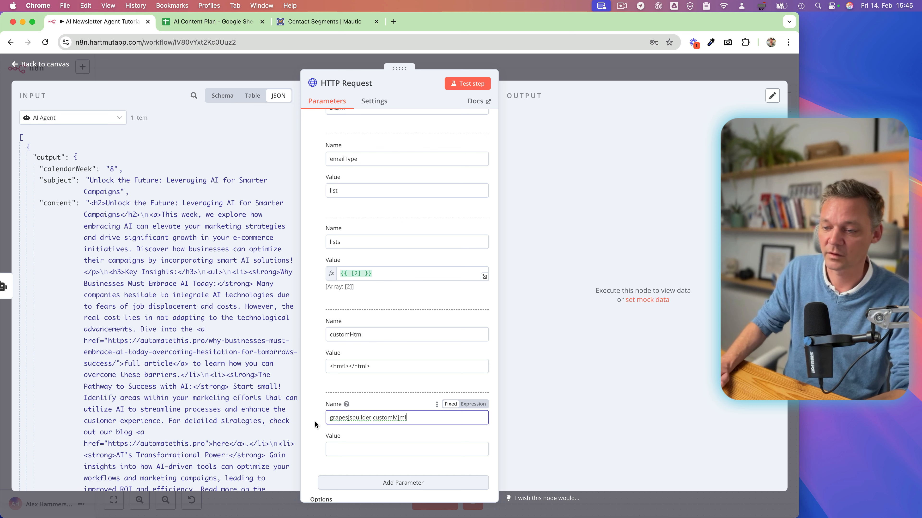
scroll(343, 421, down, 2)
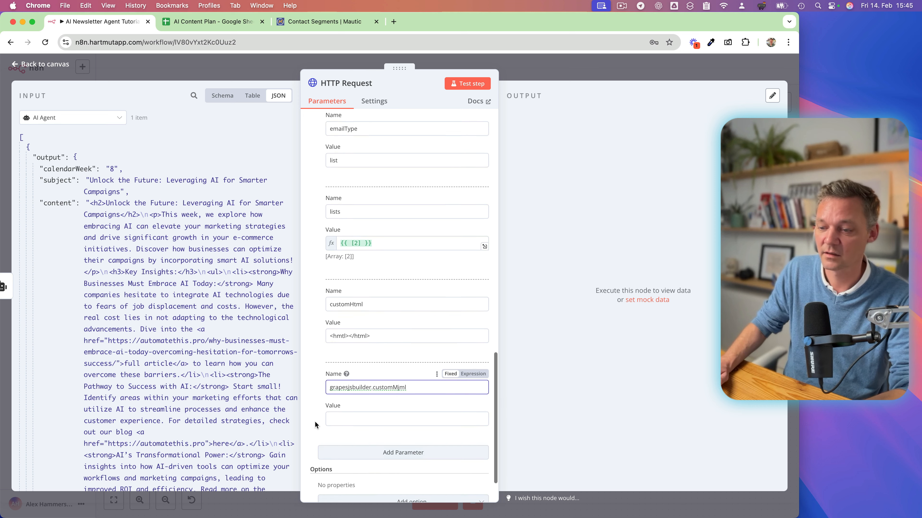
Examine the two parts of the grapesjsbuilder.customMjml parameter name and open its empty value for editing.
double_click(351, 378)
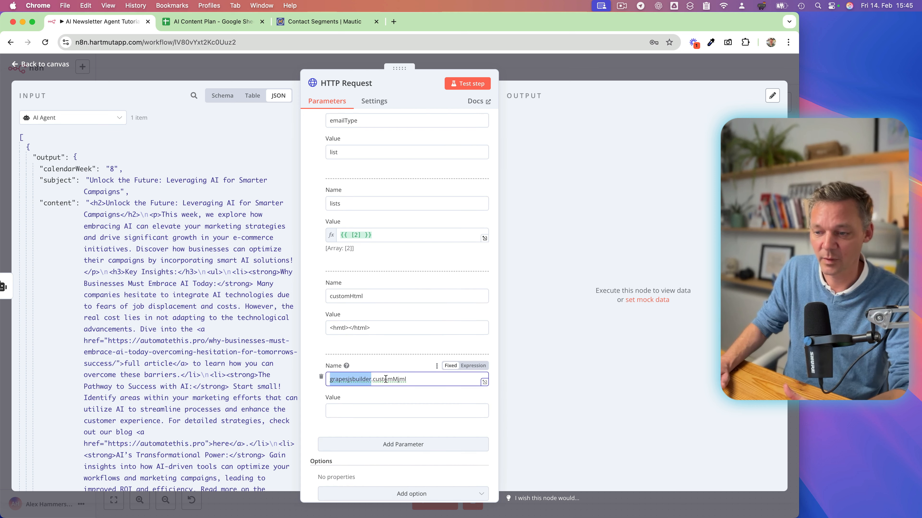
click(385, 379)
double_click(385, 379)
scroll(396, 381, down, 1)
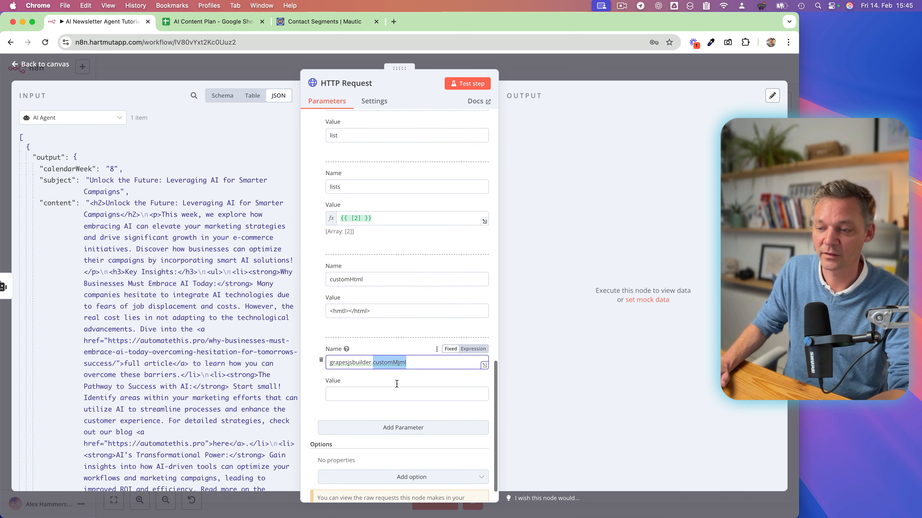
scroll(378, 366, down, 1)
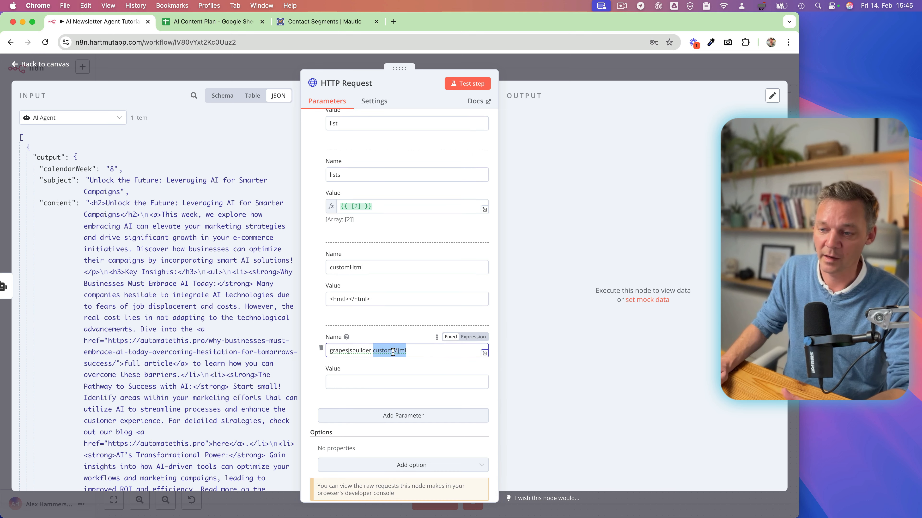
click(350, 381)
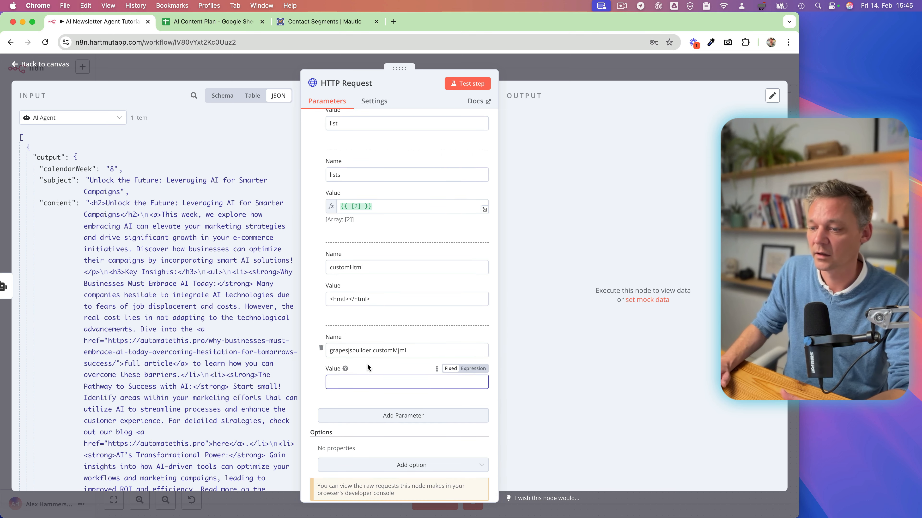
scroll(359, 365, down, 1)
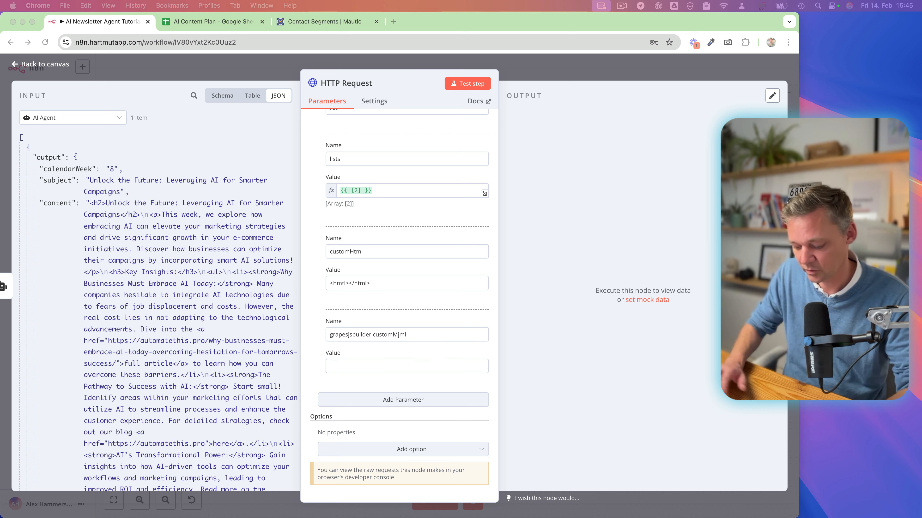
click(336, 369)
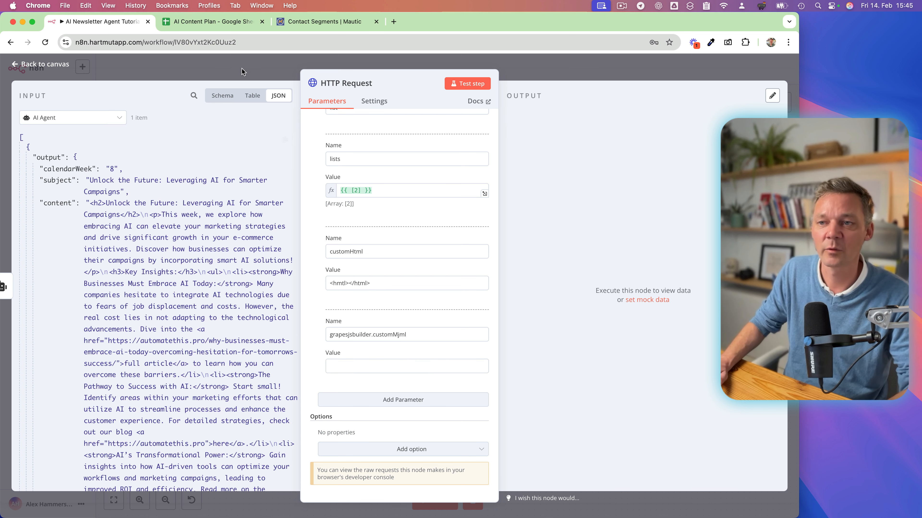
Switch to Mautic and start a new triggered email from the emails list.
click(323, 22)
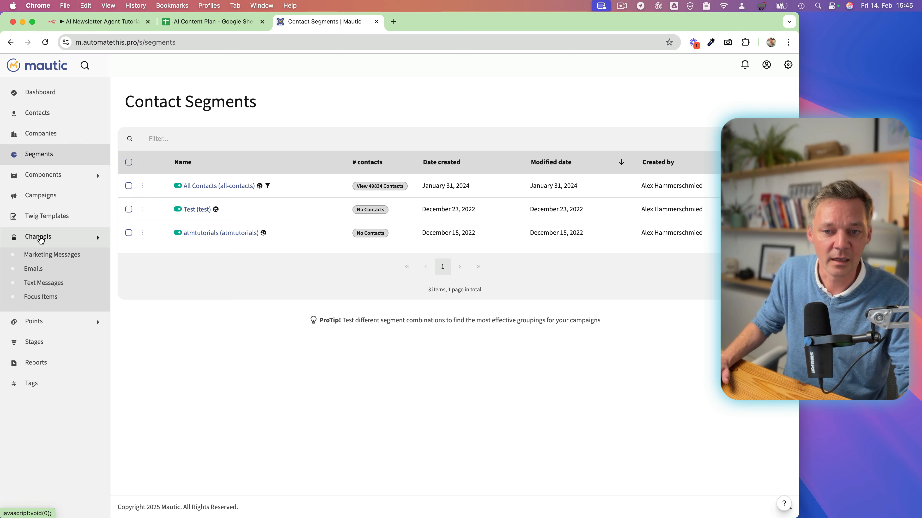
click(33, 268)
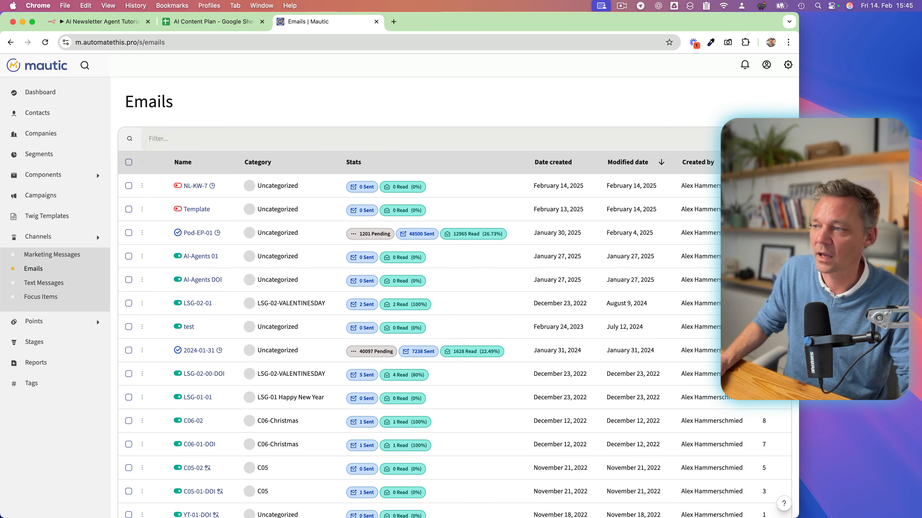
click(757, 106)
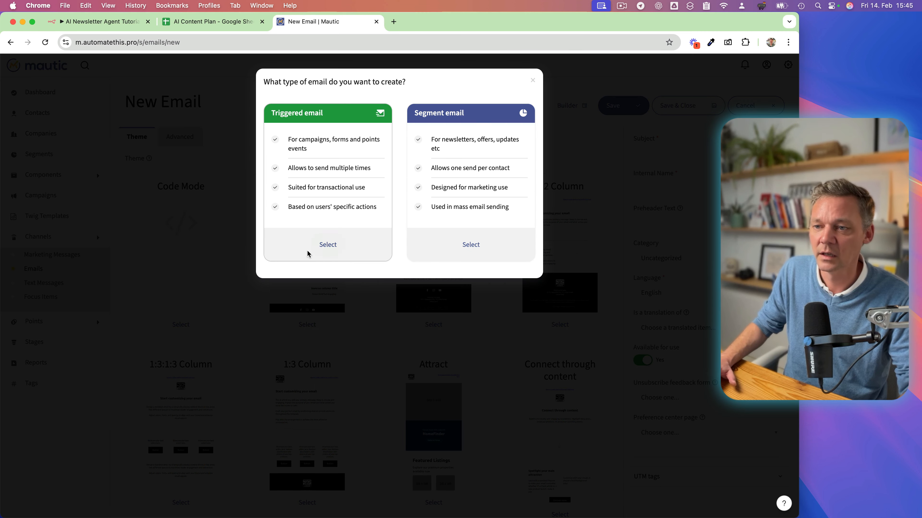
click(328, 246)
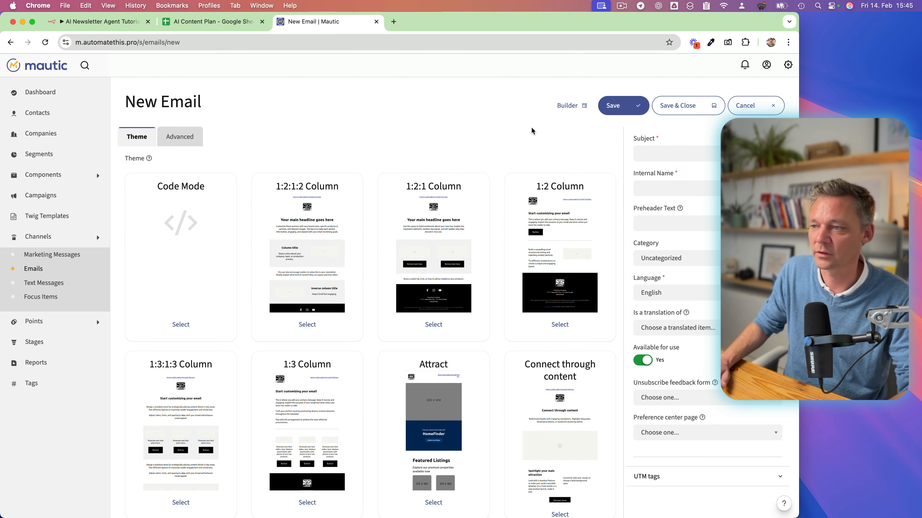
Enter testtemplate as the new email's subject and carry it over as the internal name.
click(675, 154)
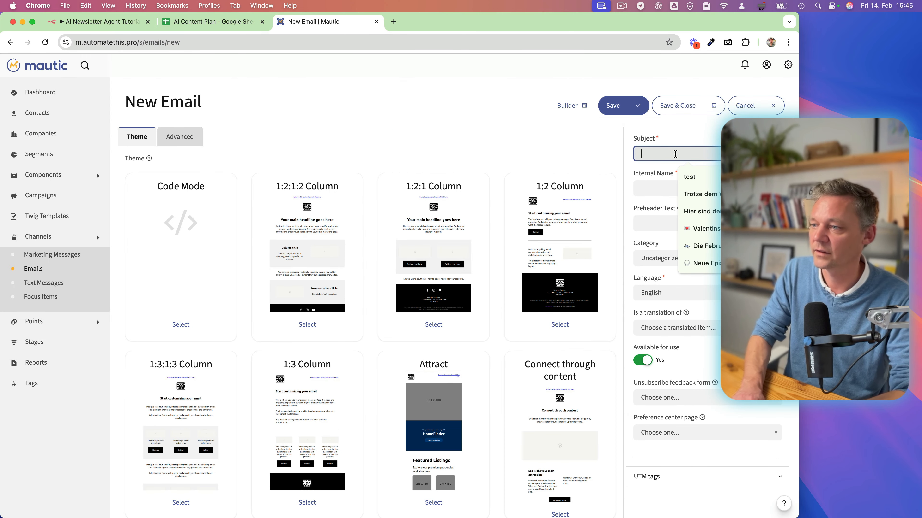
text(testtemalpe)
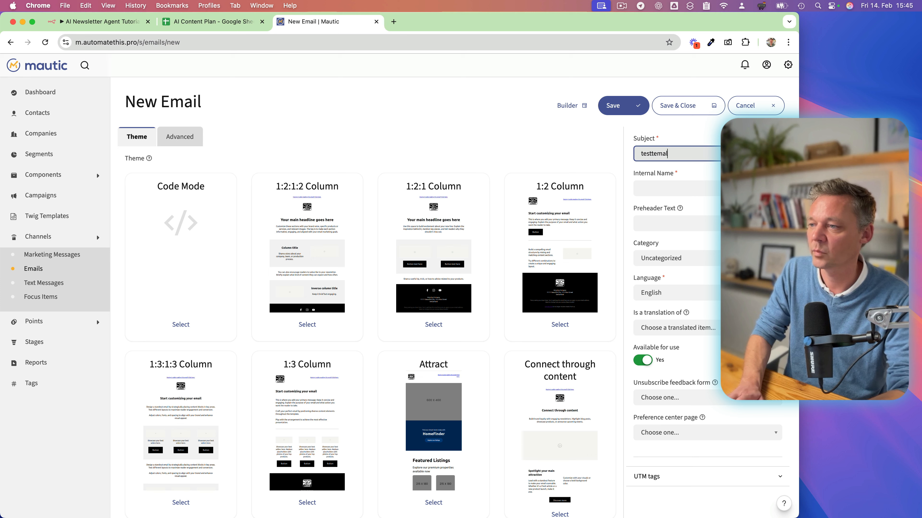
key(BackSpace)
key(BackSpace)
key(BackSpace)
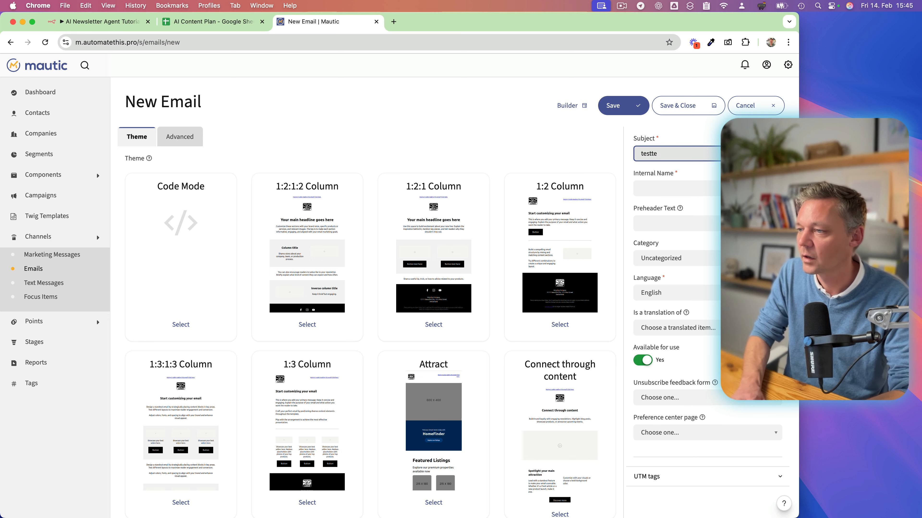
text(mplate)
key(Tab)
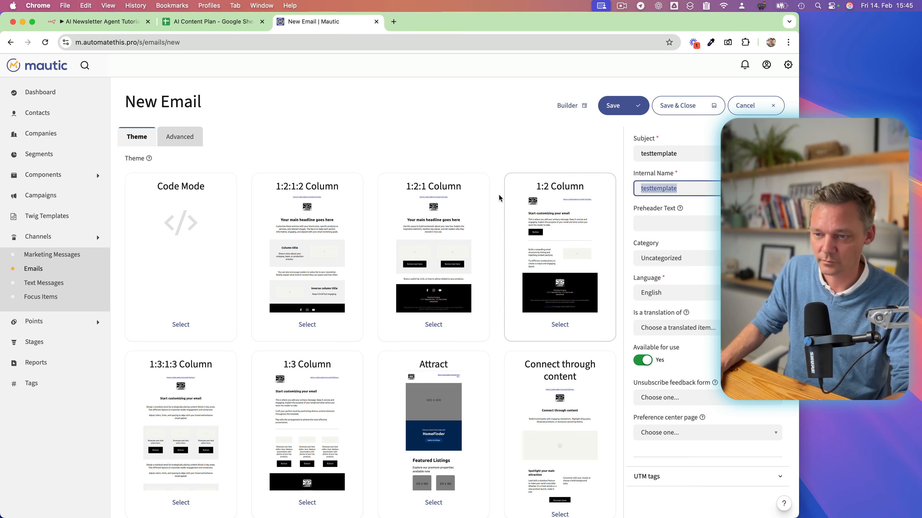
Browse the available email themes and select the Connect through content theme for the new email.
scroll(360, 364, down, 3)
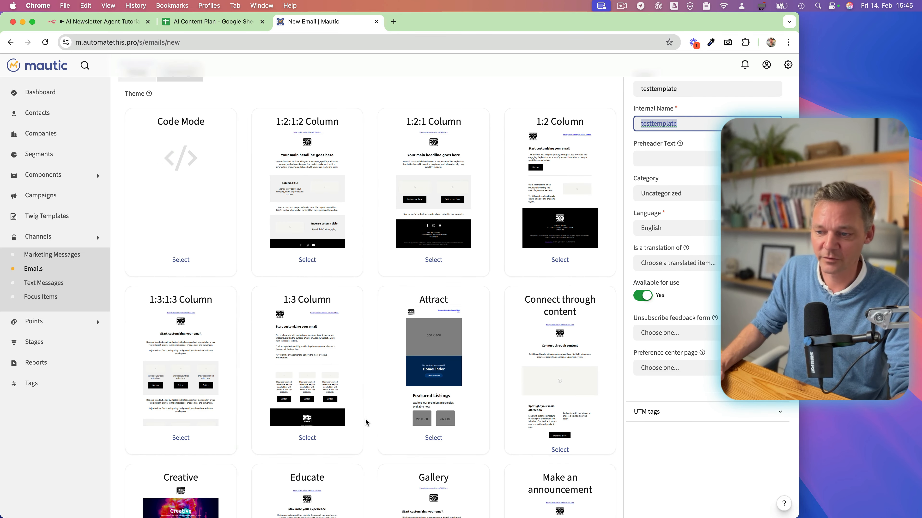
scroll(365, 421, down, 20)
scroll(366, 422, up, 10)
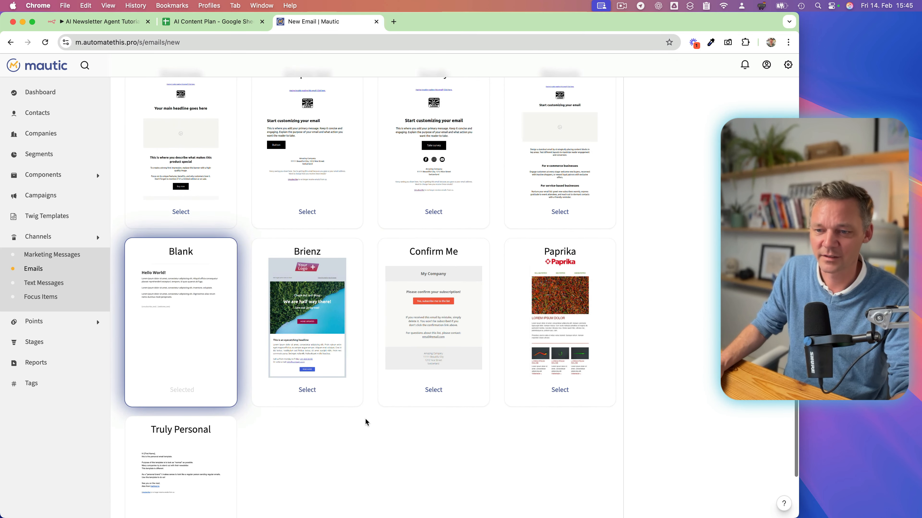
scroll(347, 321, up, 6)
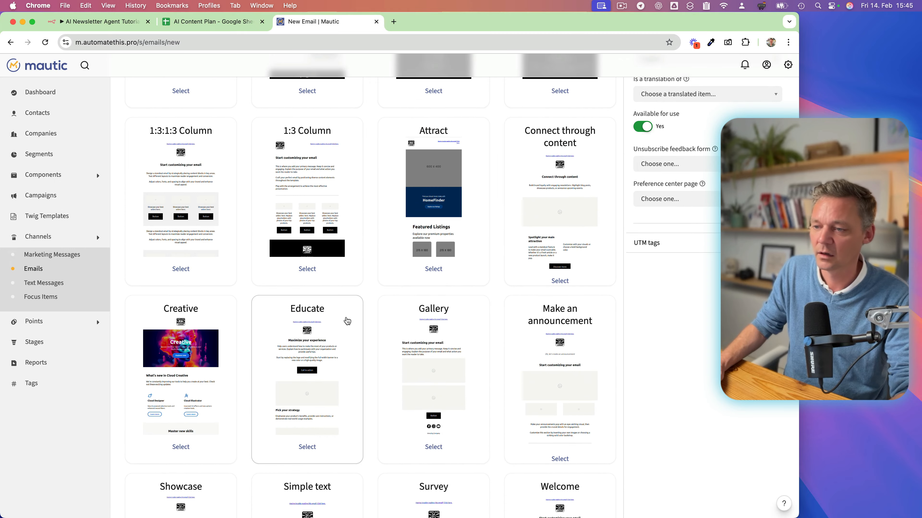
scroll(348, 321, up, 2)
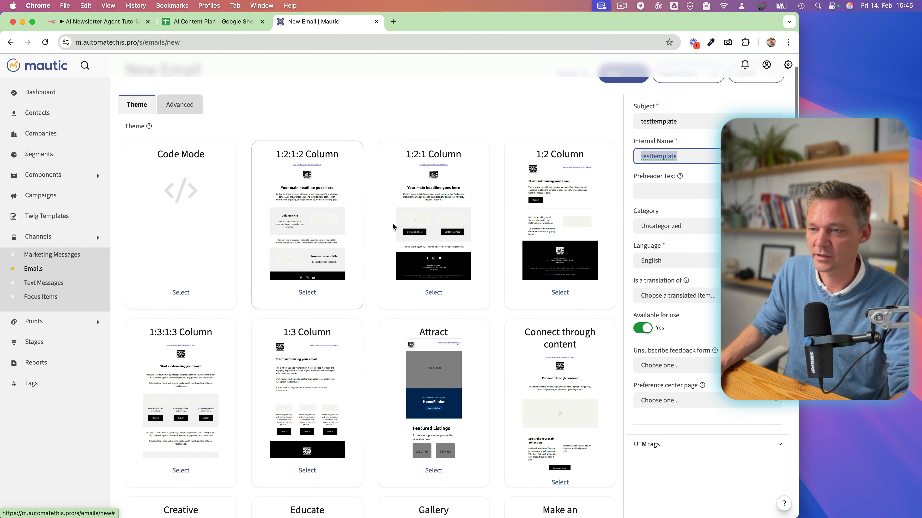
scroll(330, 353, down, 1)
scroll(330, 353, down, 12)
scroll(330, 353, down, 3)
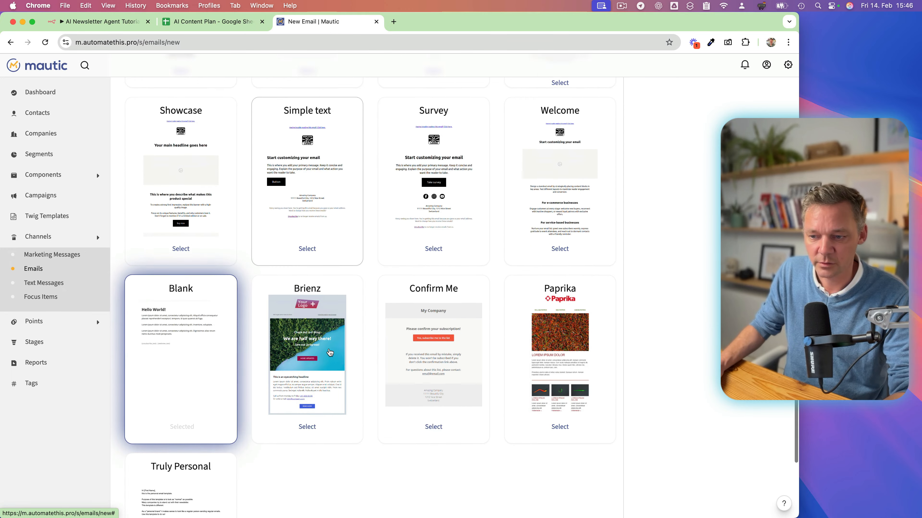
scroll(329, 351, up, 10)
scroll(333, 251, up, 6)
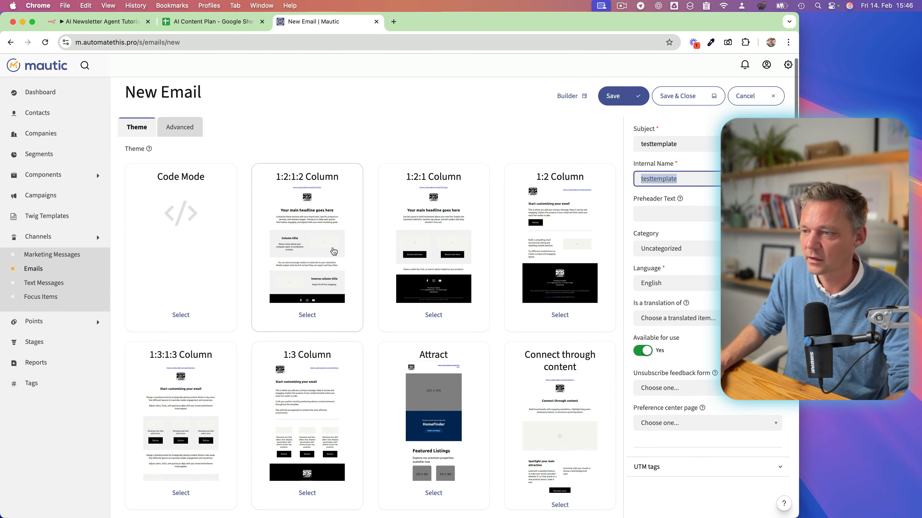
scroll(334, 251, down, 4)
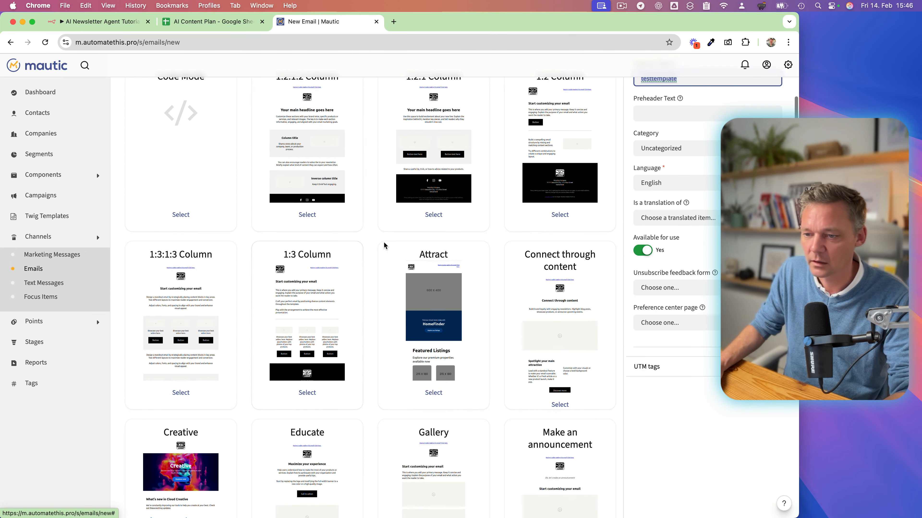
scroll(350, 344, down, 1)
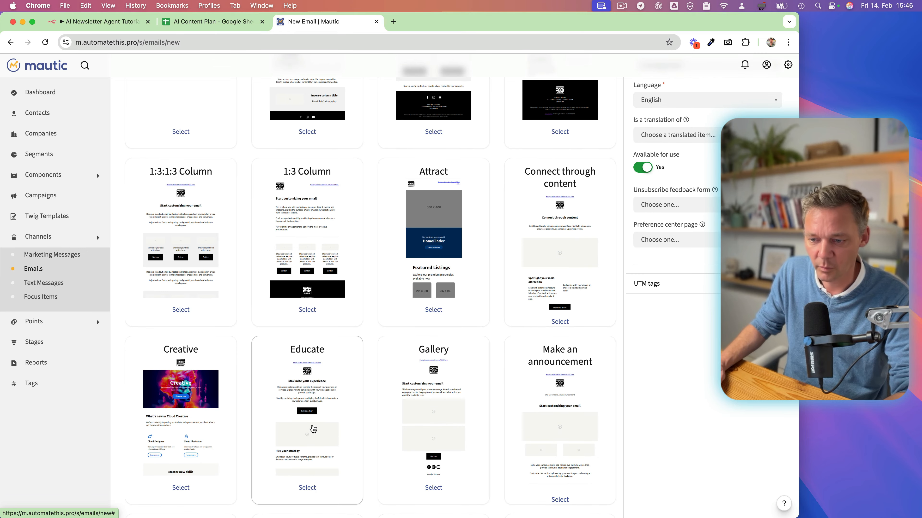
double_click(559, 226)
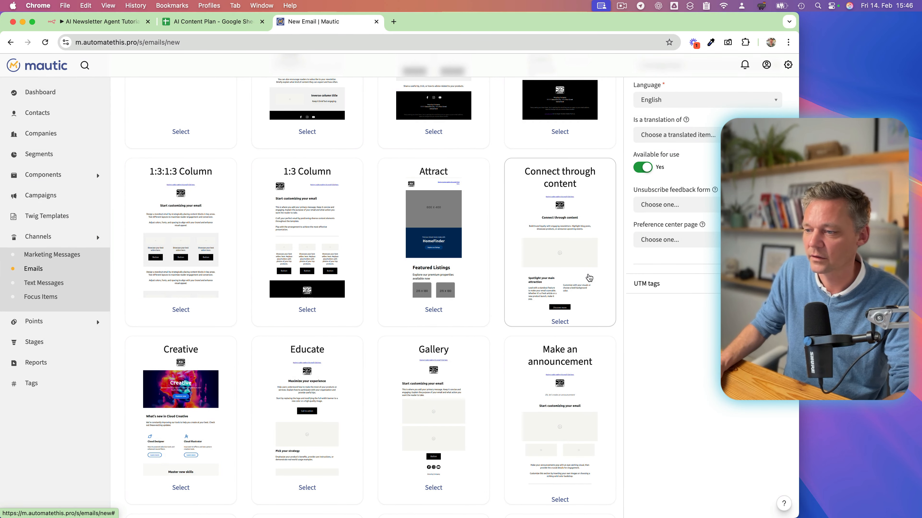
click(563, 322)
scroll(563, 233, up, 5)
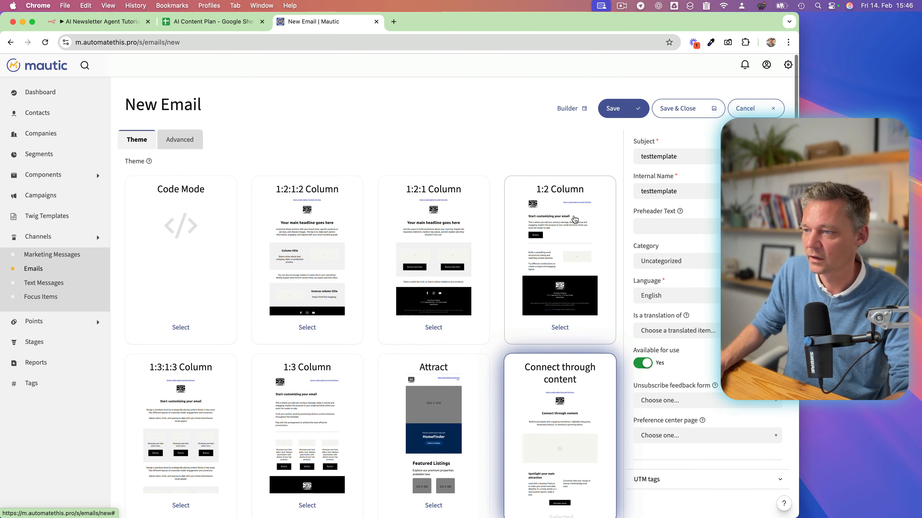
Open the email in the builder and replace the paragraph below the Connect through content heading with {content}.
click(569, 107)
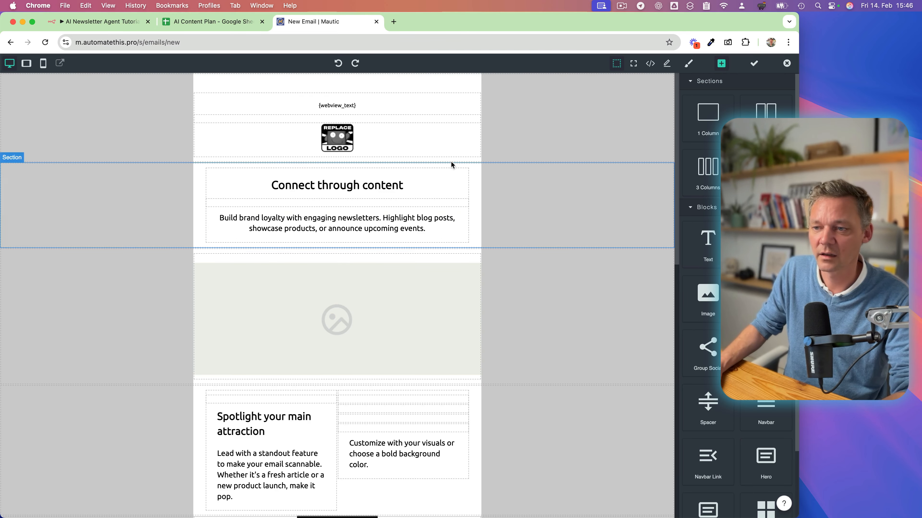
double_click(341, 233)
key(BackSpace)
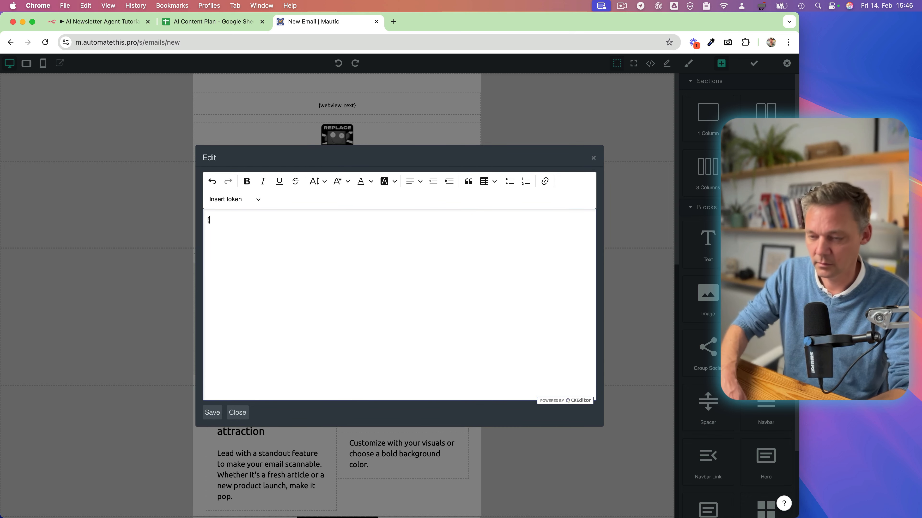
text({sub)
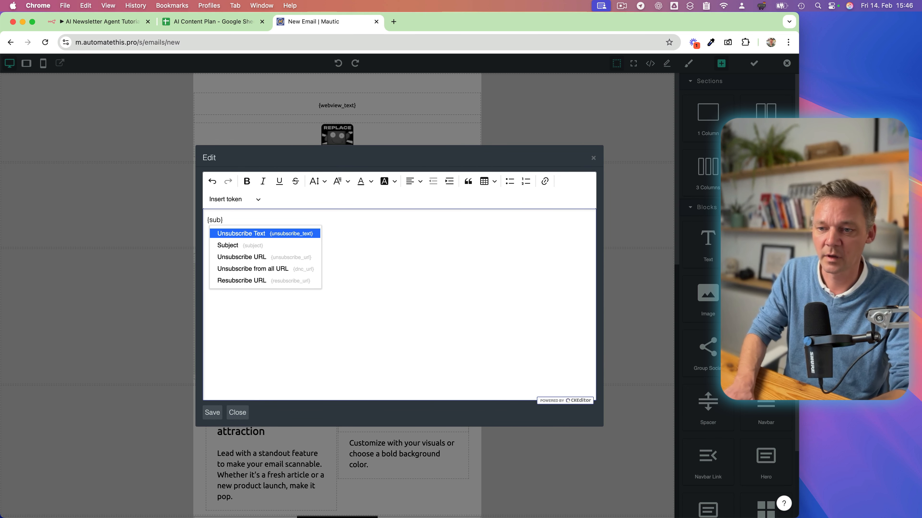
key(BackSpace)
key(BackSpace)
key(BackSpace)
text(content})
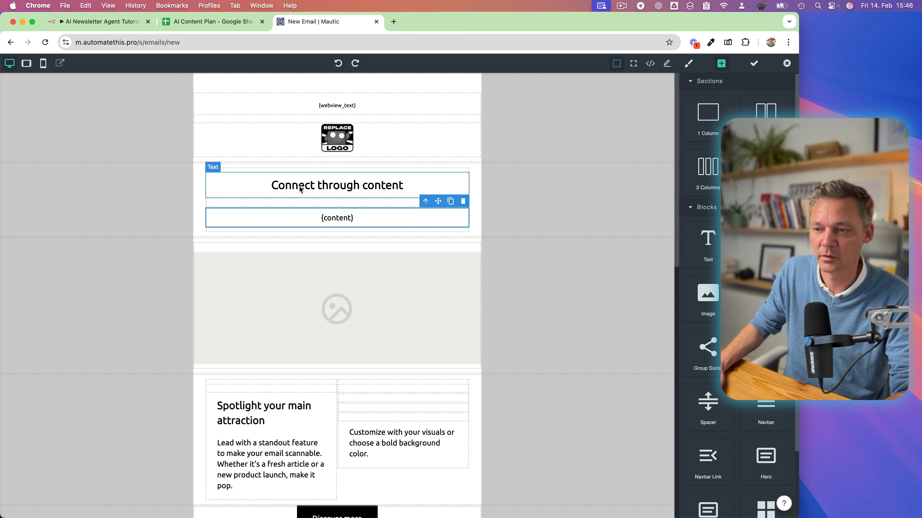
Delete the spacer between the heading and the {content} text, and select the heading block.
click(387, 200)
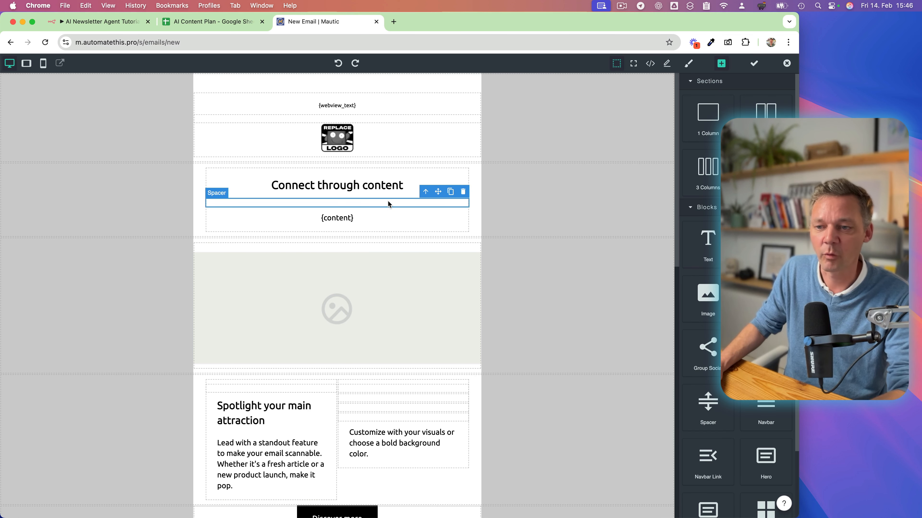
click(462, 193)
click(463, 187)
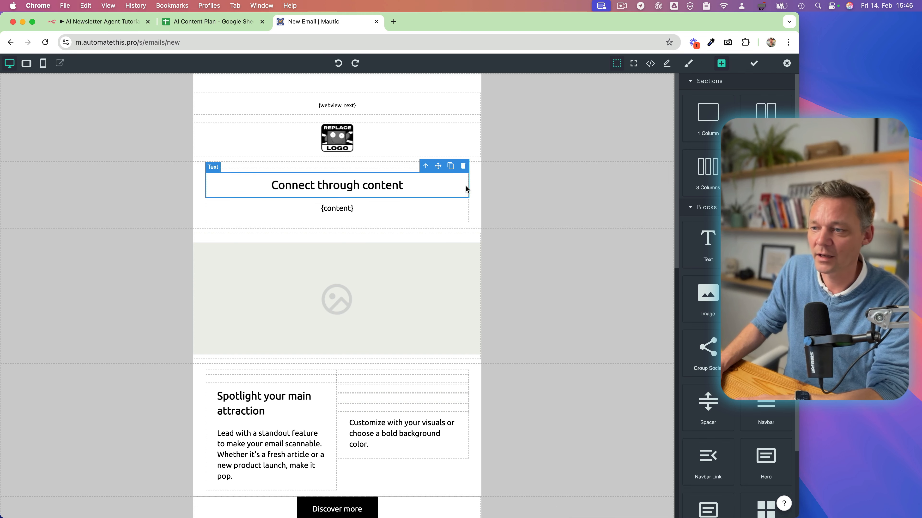
Delete the Connect through content heading, the large placeholder image and the Spotlight your main attraction section from the email.
click(463, 166)
click(433, 268)
click(474, 205)
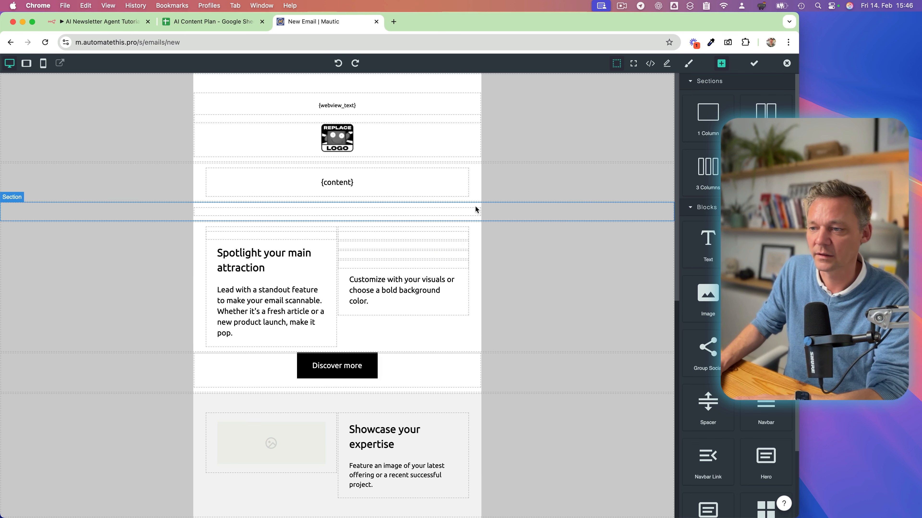
click(667, 215)
click(578, 217)
click(667, 196)
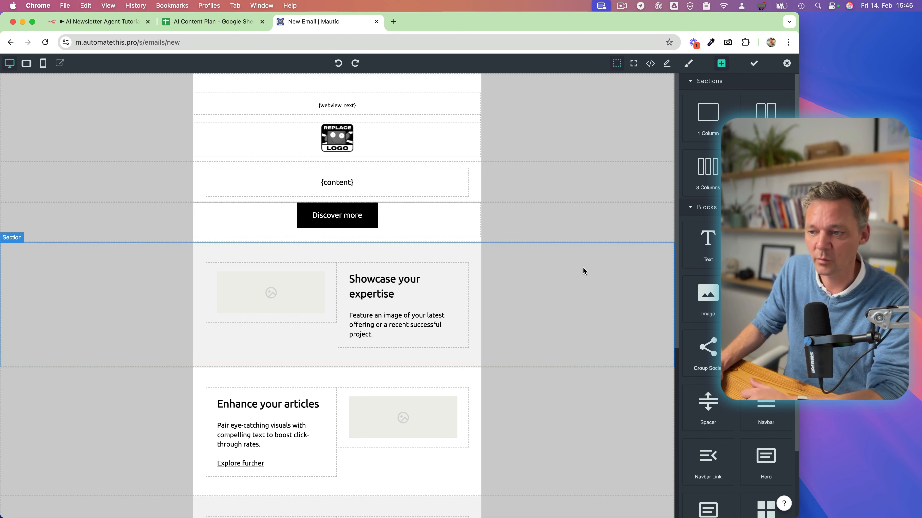
Delete the Discover more, Showcase your expertise, Enhance your articles and What's on the horizon sections, keeping only the logo, {content} and footer.
click(514, 222)
click(667, 196)
click(644, 222)
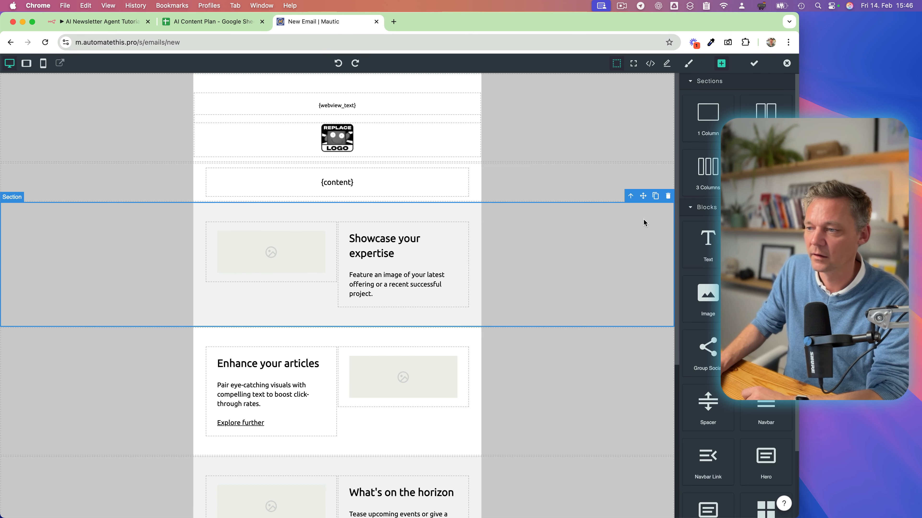
click(667, 196)
click(563, 267)
click(667, 196)
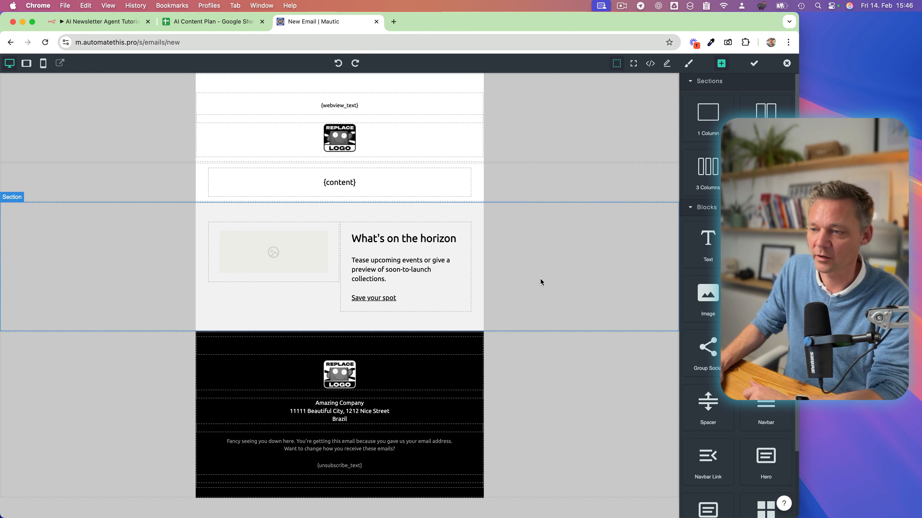
click(540, 280)
click(667, 196)
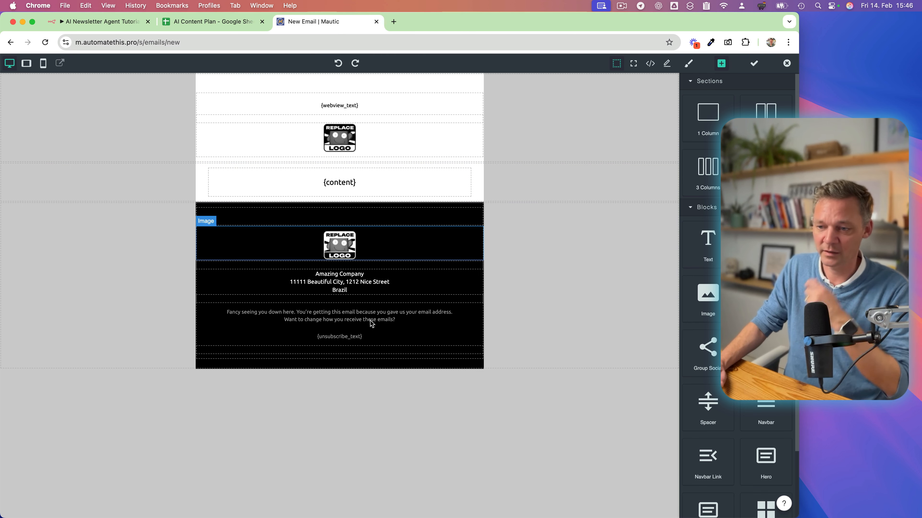
Save the email design in the builder and copy the template's full MJML code from the code editor.
click(333, 343)
click(754, 64)
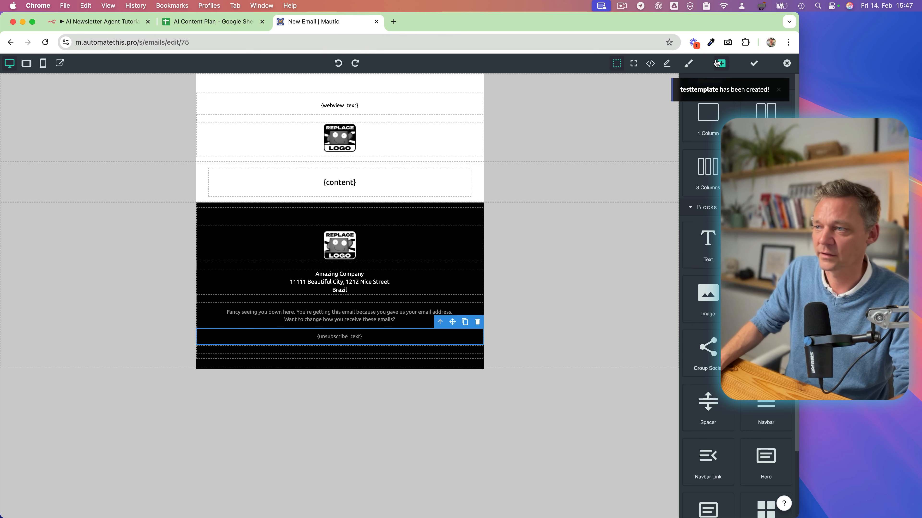
click(650, 64)
click(354, 227)
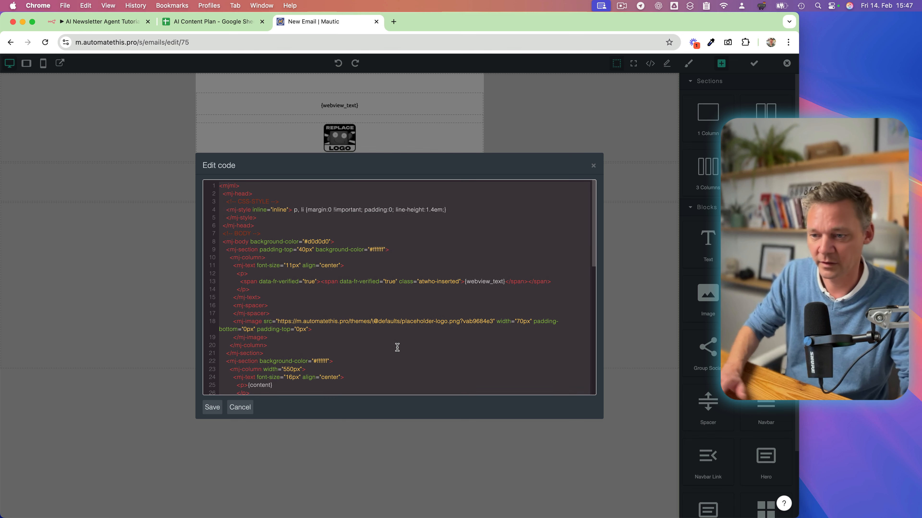
scroll(355, 345, down, 10)
scroll(323, 367, up, 10)
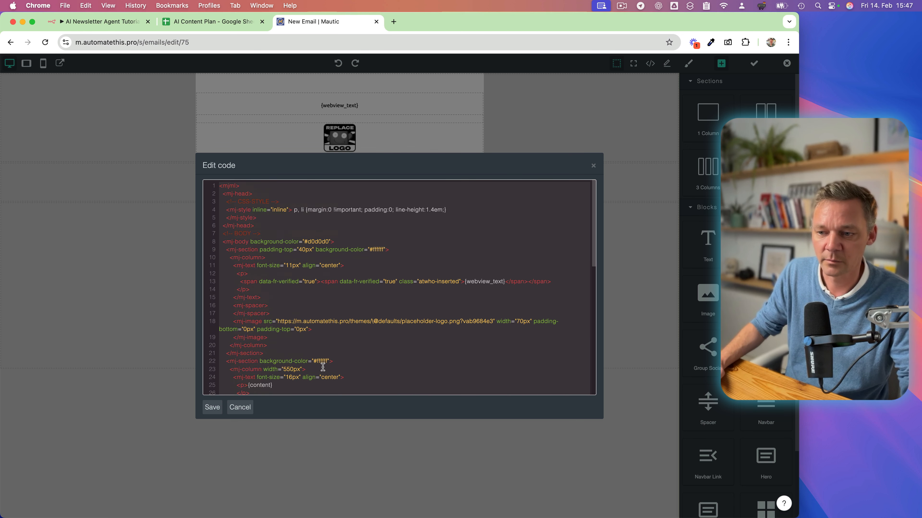
click(593, 166)
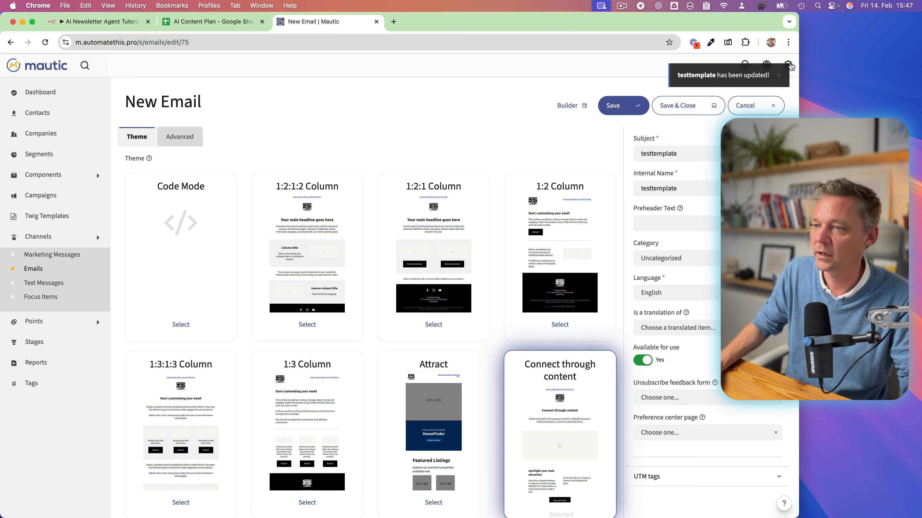
Leave the email builder, then save and close the testtemplate email.
click(787, 63)
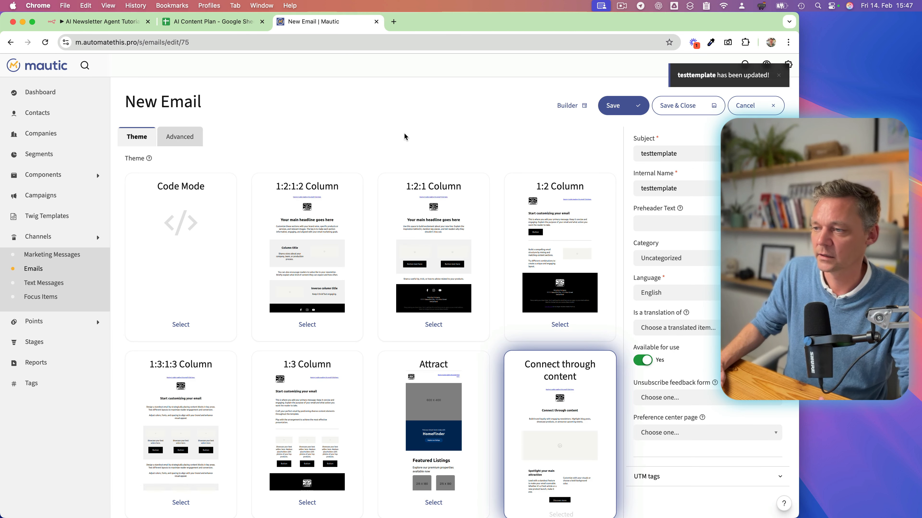
key(ctrl+Up)
key(ctrl+Up)
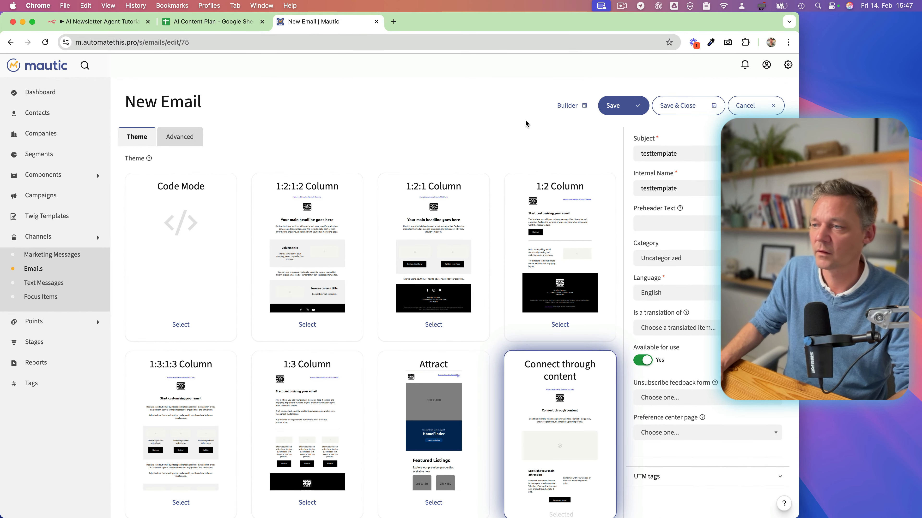
click(696, 106)
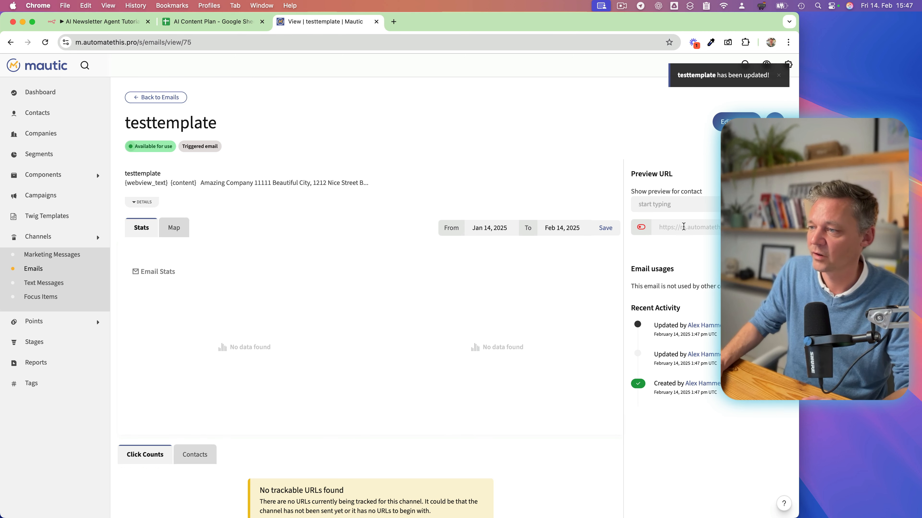
Preview the testtemplate email to check the {content} placeholder, and return to the email's detail page.
click(775, 226)
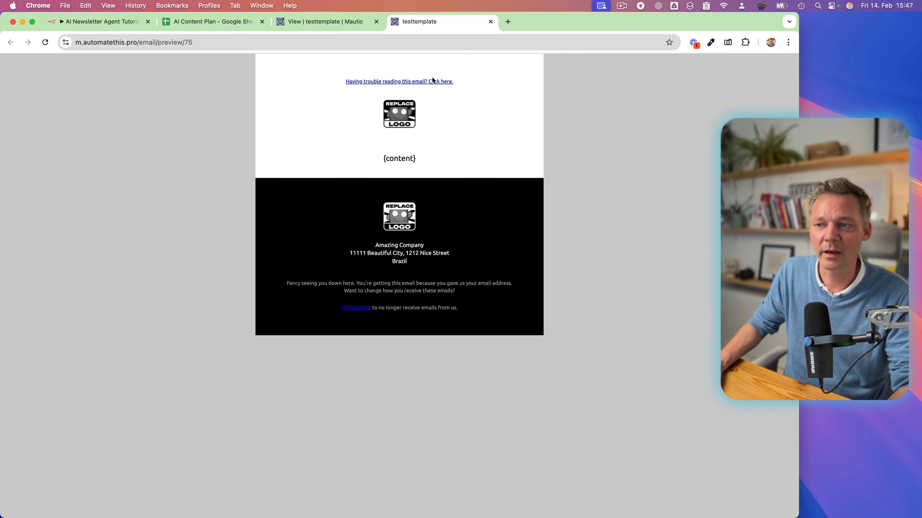
drag(382, 160, 416, 159)
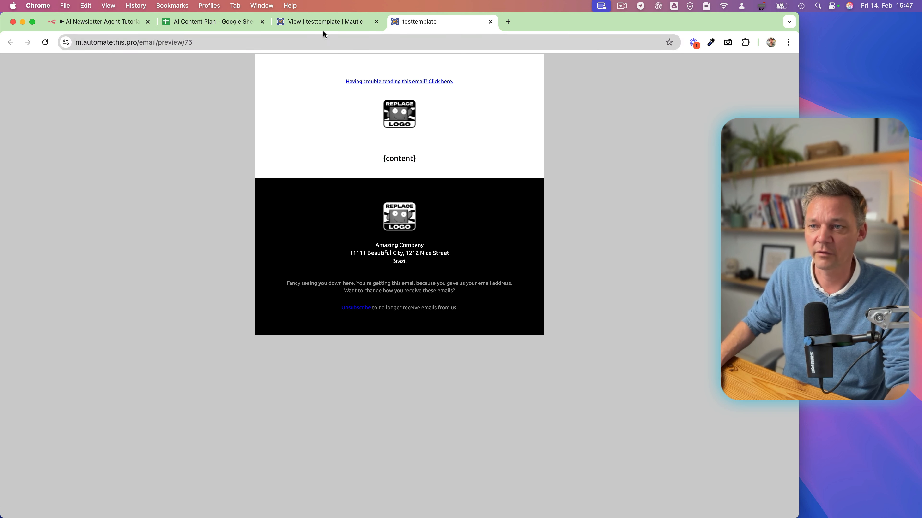
click(320, 22)
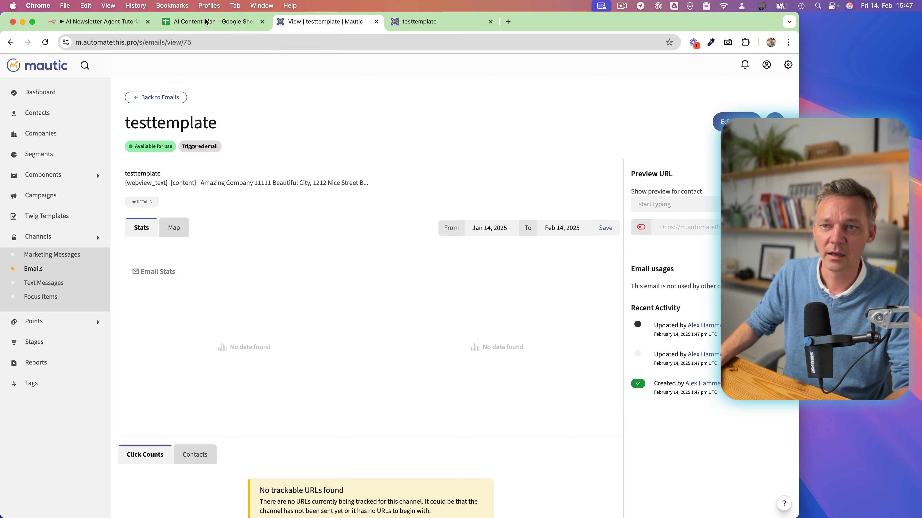
Switch to the n8n workflow and paste the MJML code as the grapesjsbuilder.customMjml value, set as an expression.
click(97, 24)
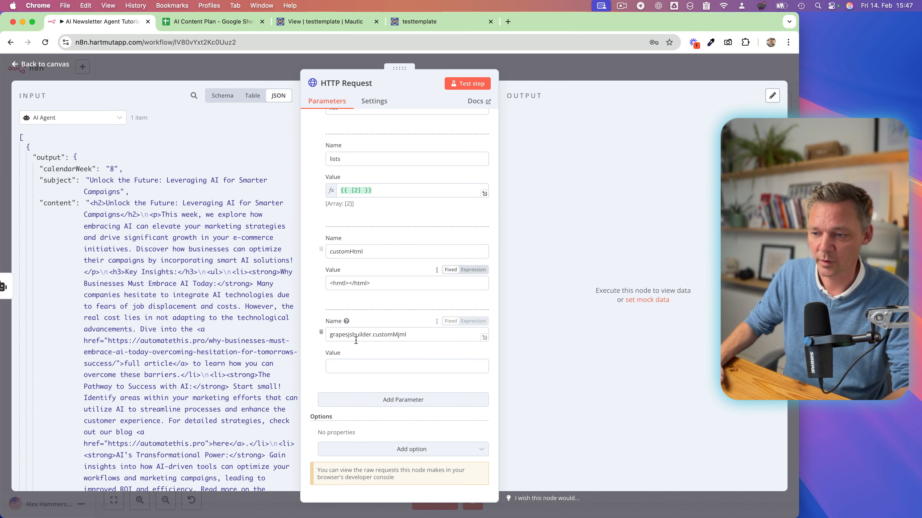
click(336, 365)
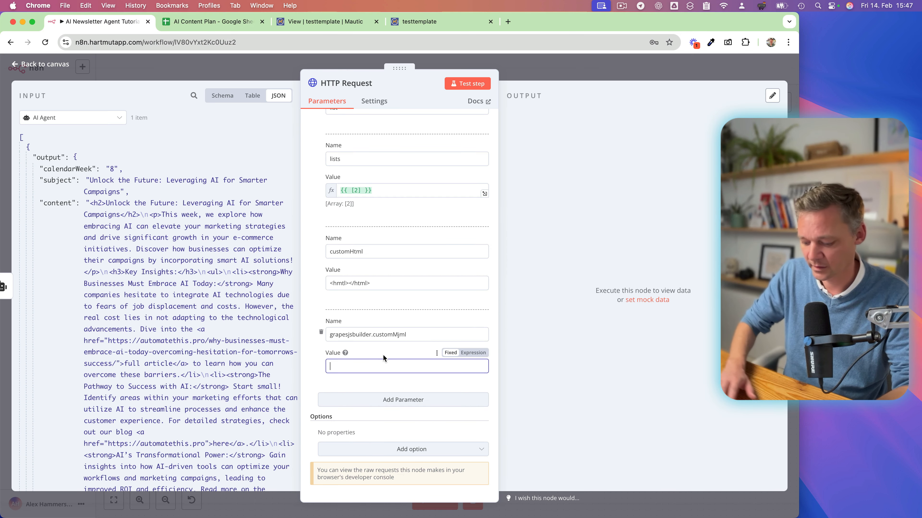
key(super+v)
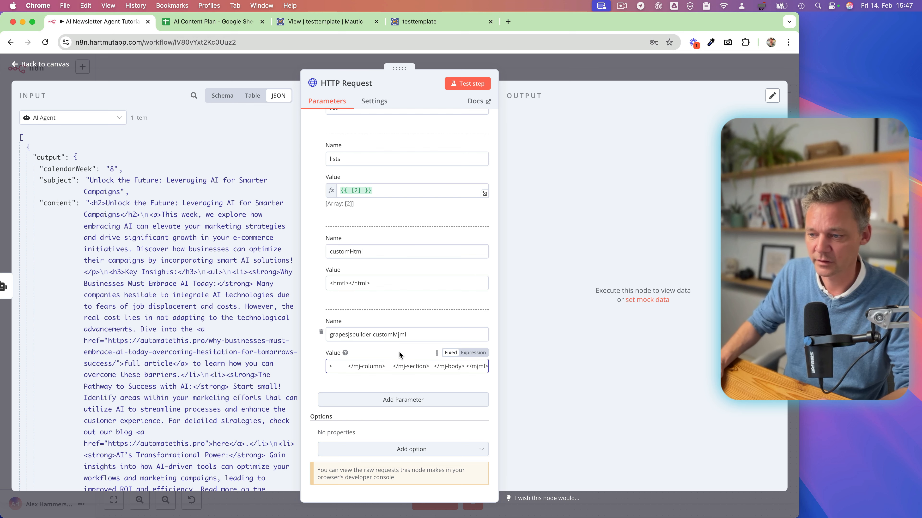
click(473, 353)
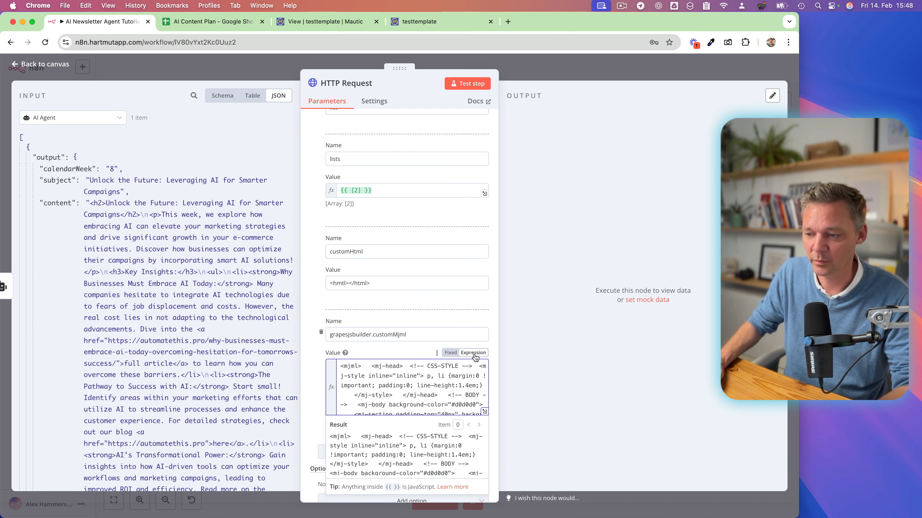
Open the customMjml value in the expanded expression editor and replace it all with the copied MJML, keeping its line breaks.
click(484, 412)
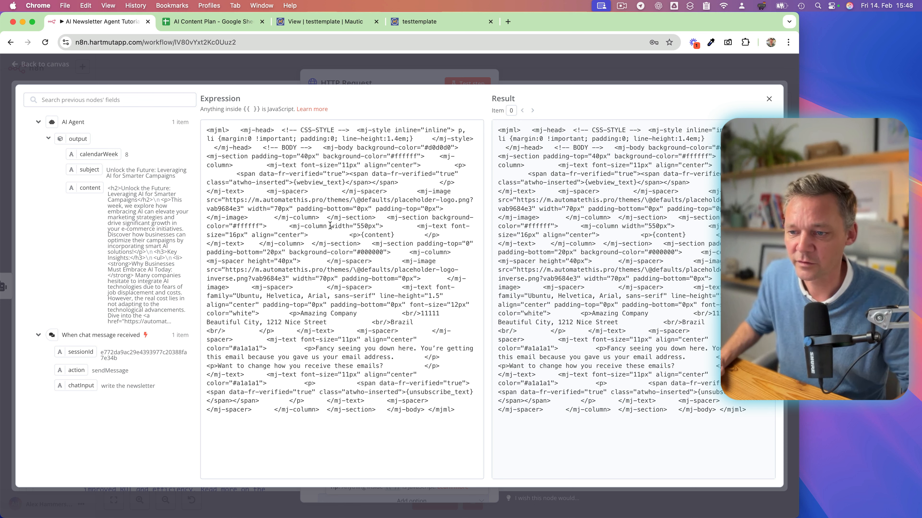
click(276, 281)
key(super+a)
key(super+v)
Replace the <p>{content}</p> paragraph in the MJML with the AI Agent's content output, {{ $json.output.content }}.
scroll(338, 290, up, 5)
drag(244, 268, 259, 277)
key(BackSpace)
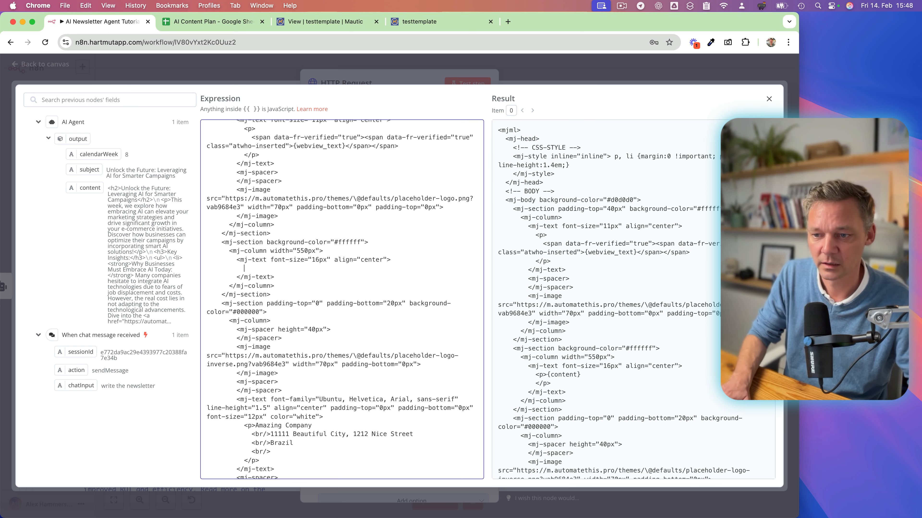
drag(89, 187, 246, 266)
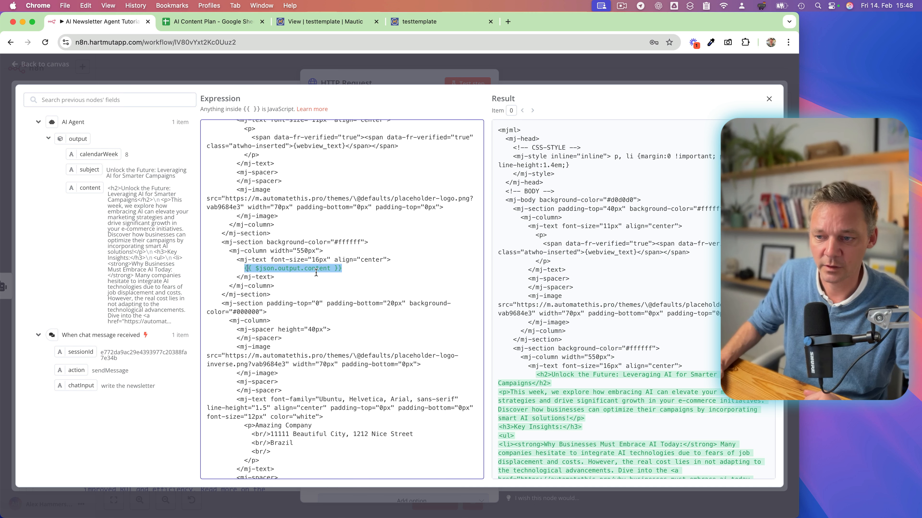
Examine the expression's result to check how the newsletter content fits into the MJML, and close the expression editor.
scroll(541, 325, down, 5)
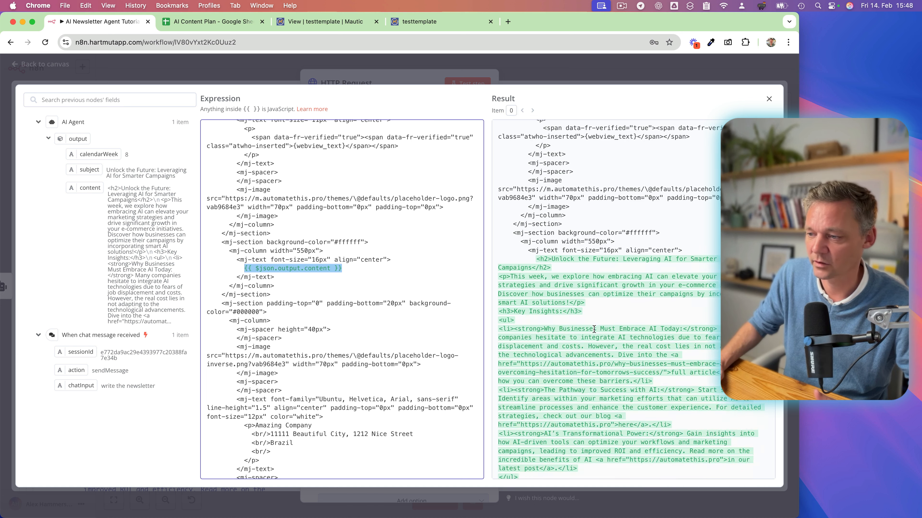
click(611, 174)
scroll(611, 175, down, 2)
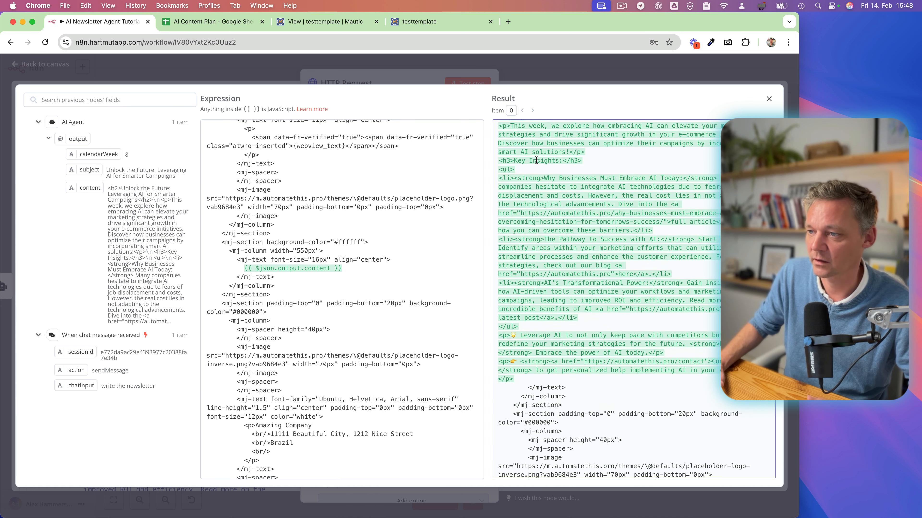
scroll(546, 173, up, 3)
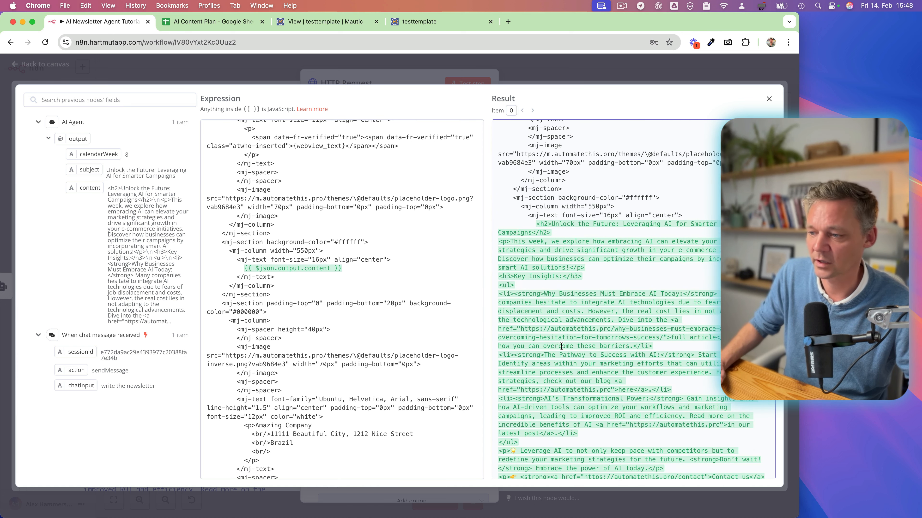
scroll(561, 347, down, 4)
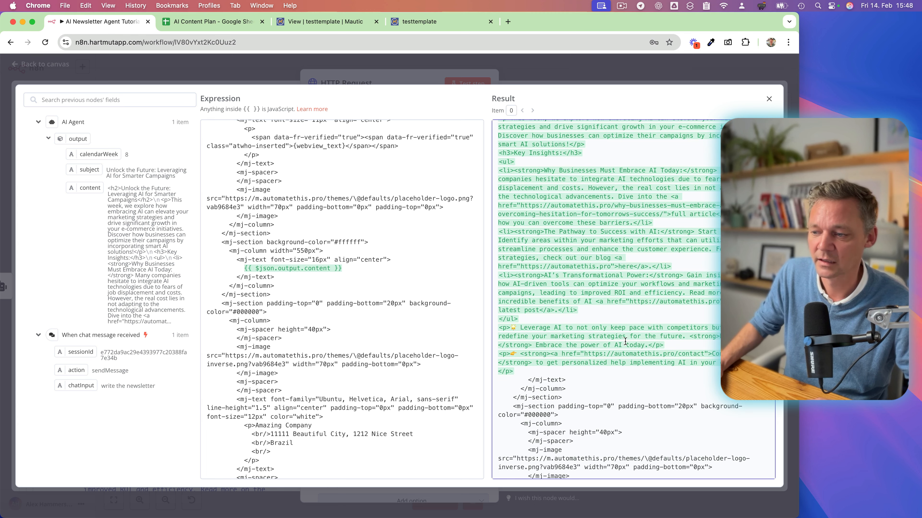
scroll(624, 341, up, 3)
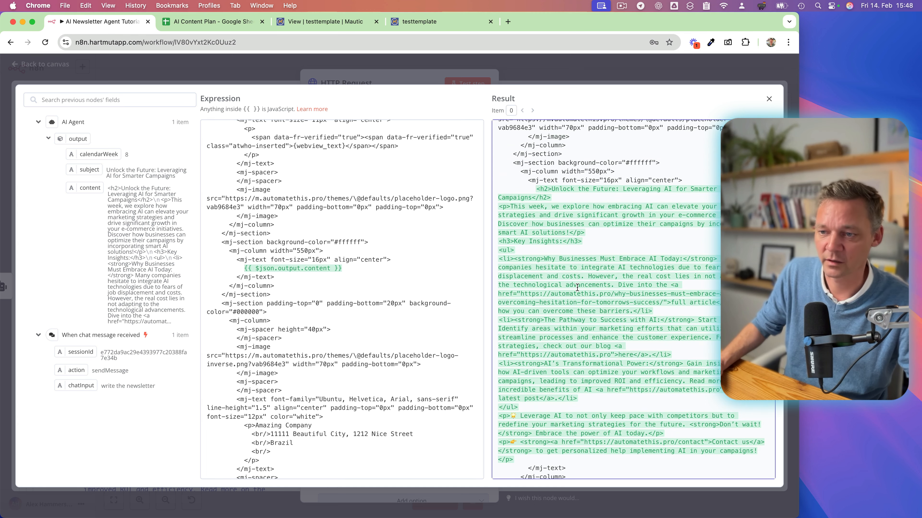
click(770, 101)
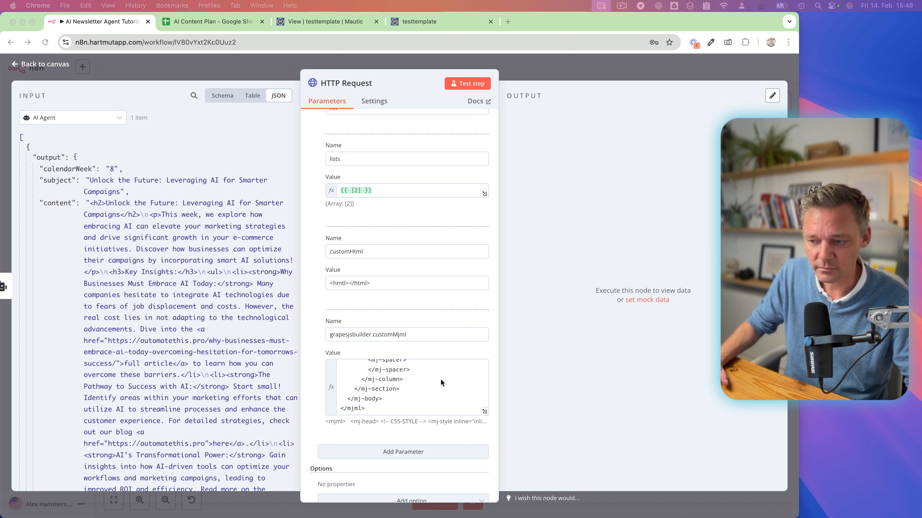
Return to the workflow canvas, reopen the HTTP Request node and test it to create the email in Mautic.
scroll(440, 379, up, 5)
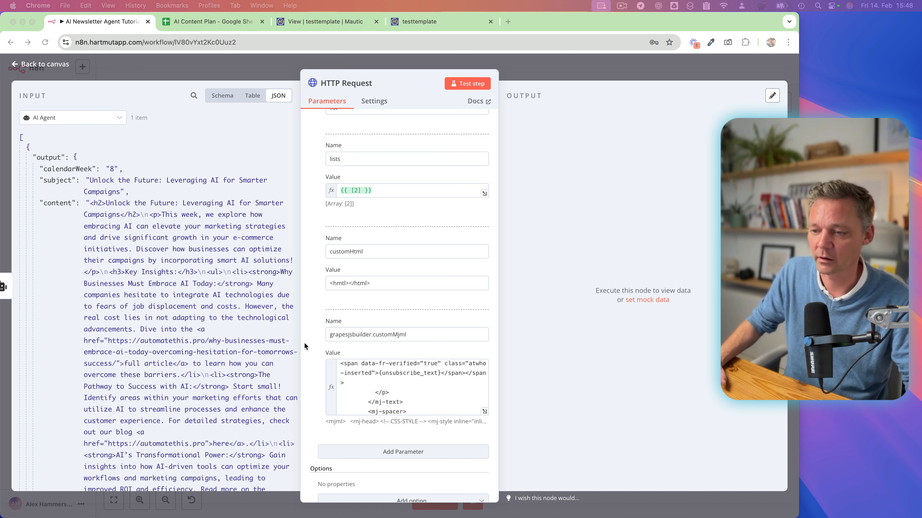
click(550, 71)
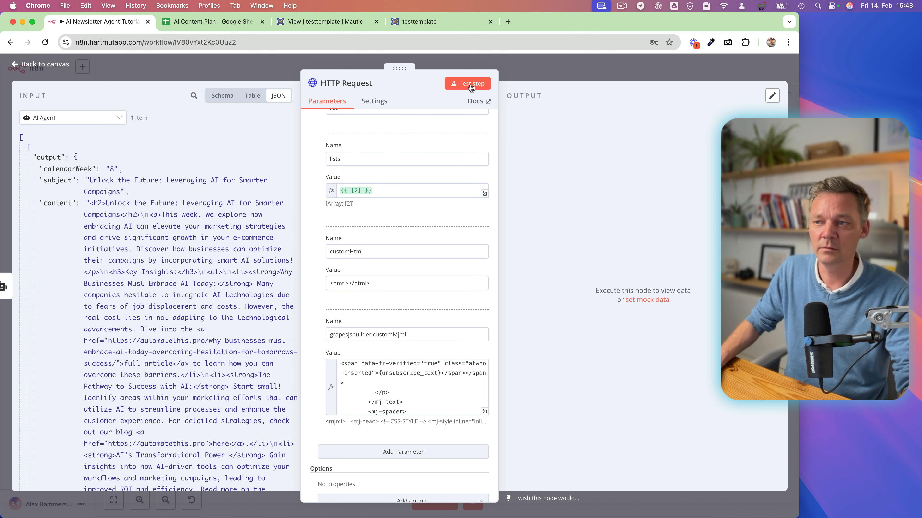
click(548, 76)
scroll(512, 199, right, 1)
scroll(512, 199, up, 1)
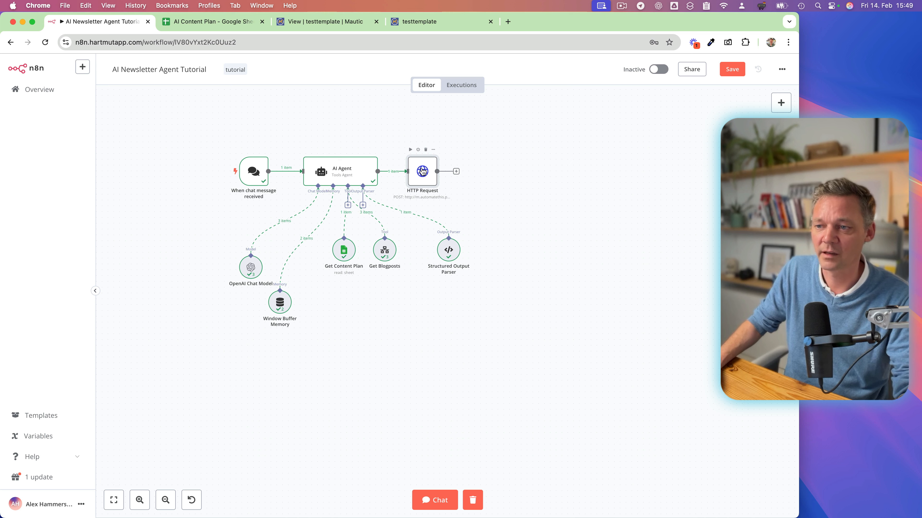
double_click(419, 174)
click(467, 83)
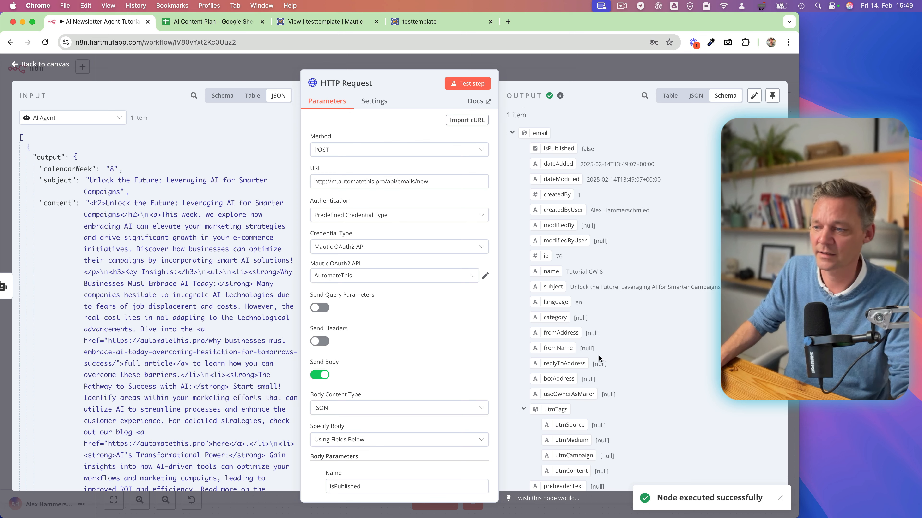
Examine the HTTP Request output, especially the lists and grapesjsbuilder customMjml fields.
scroll(599, 359, down, 20)
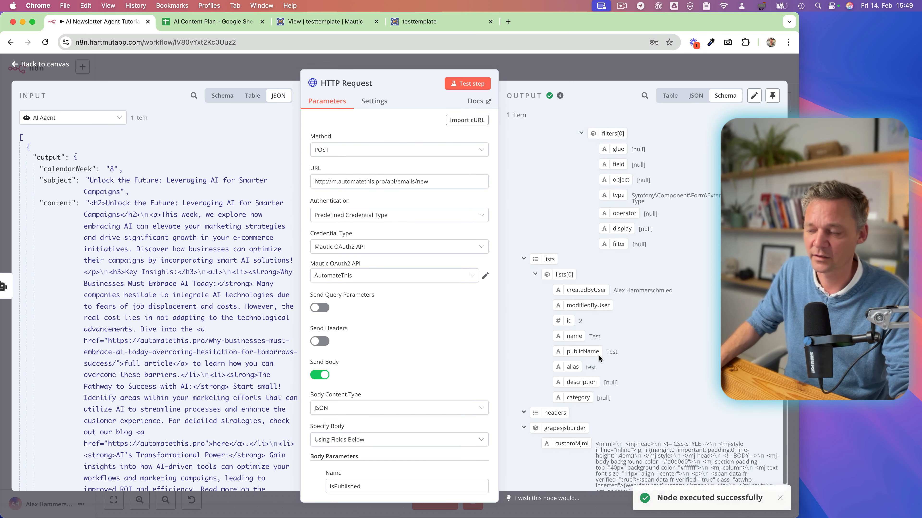
scroll(599, 359, up, 3)
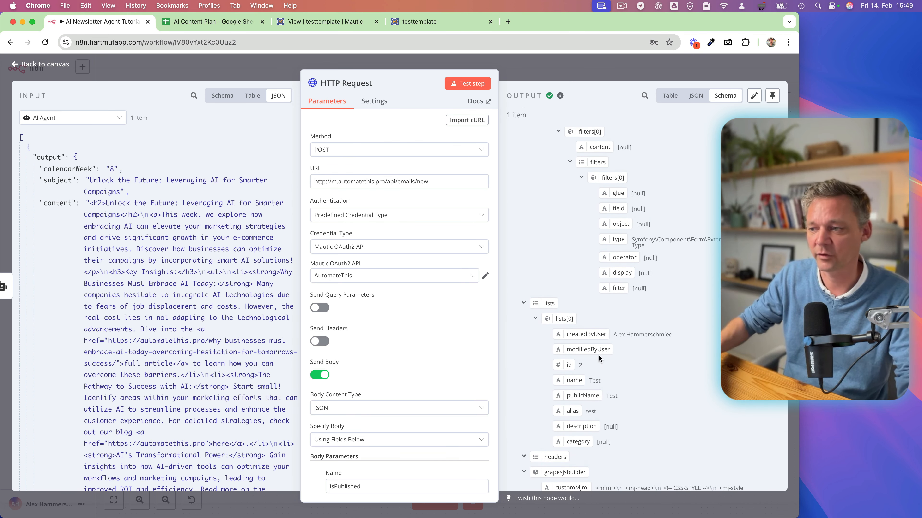
scroll(591, 352, down, 4)
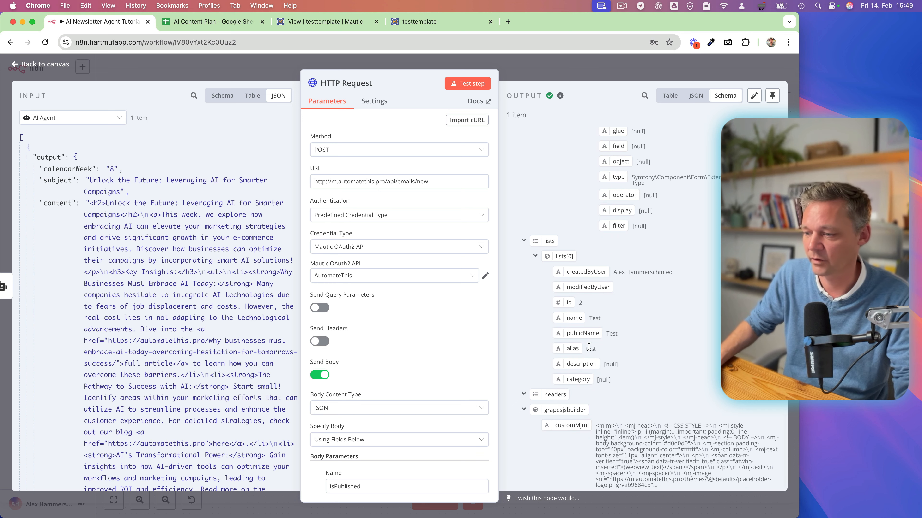
Switch to Mautic, return to the emails list and open the new Tutorial-CW-8 email in the builder.
scroll(588, 348, up, 20)
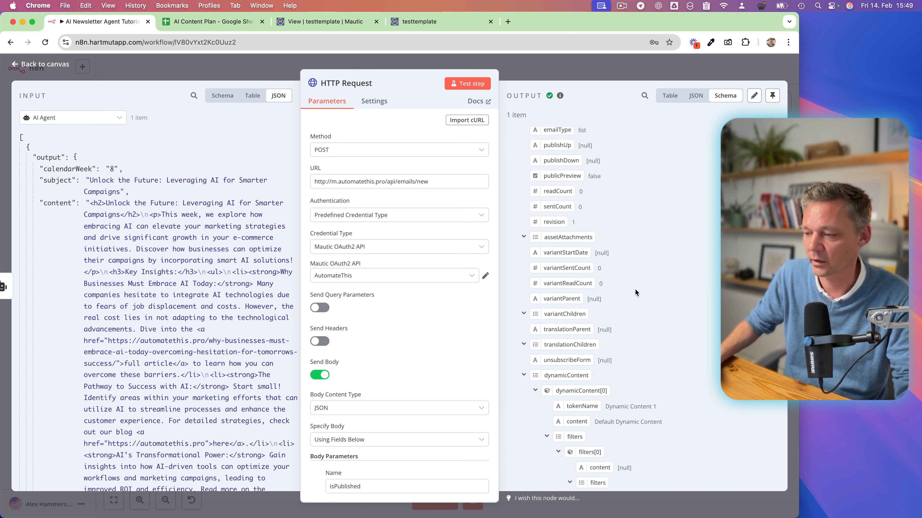
click(358, 22)
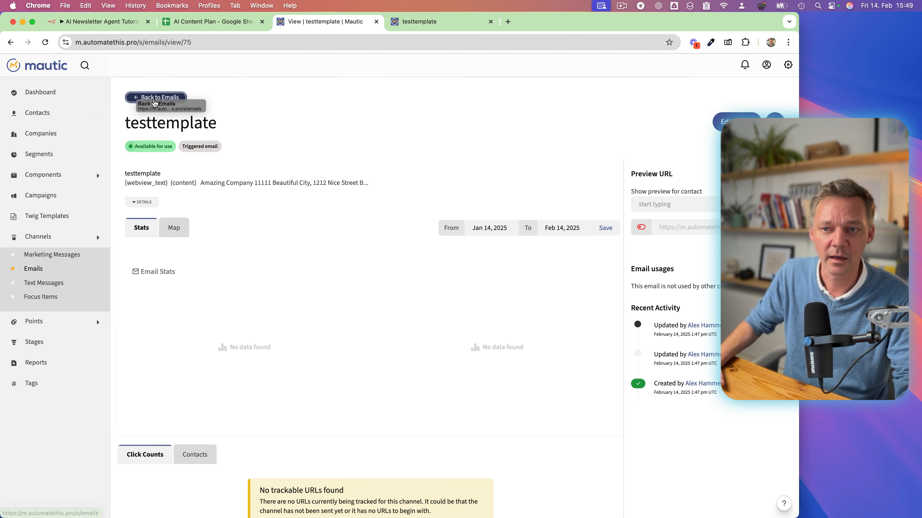
click(170, 101)
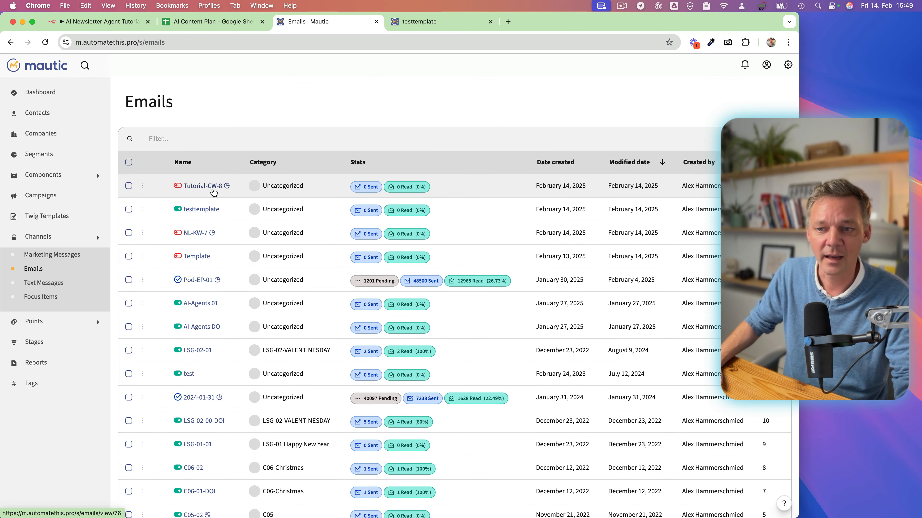
click(213, 192)
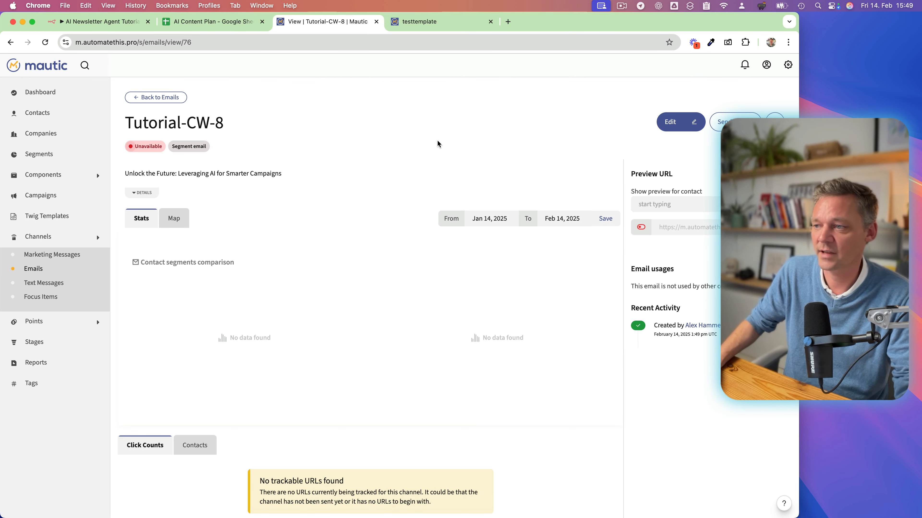
click(679, 123)
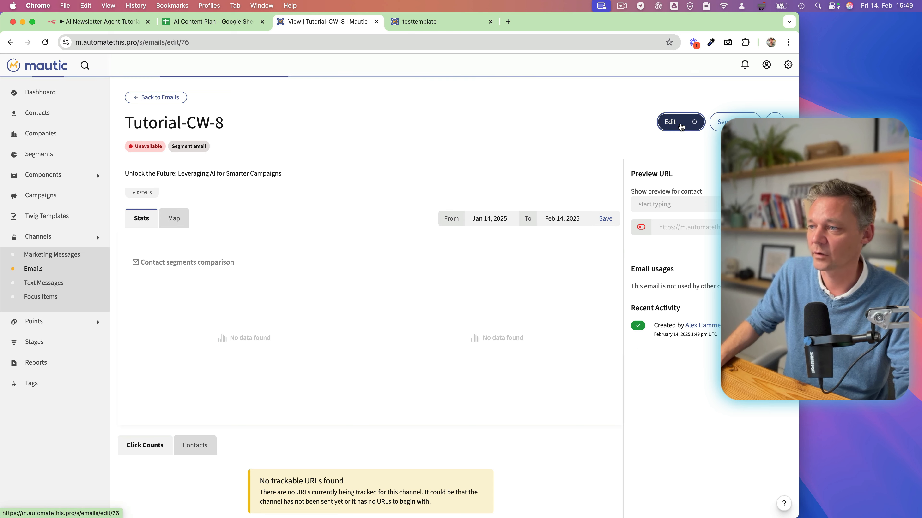
click(568, 110)
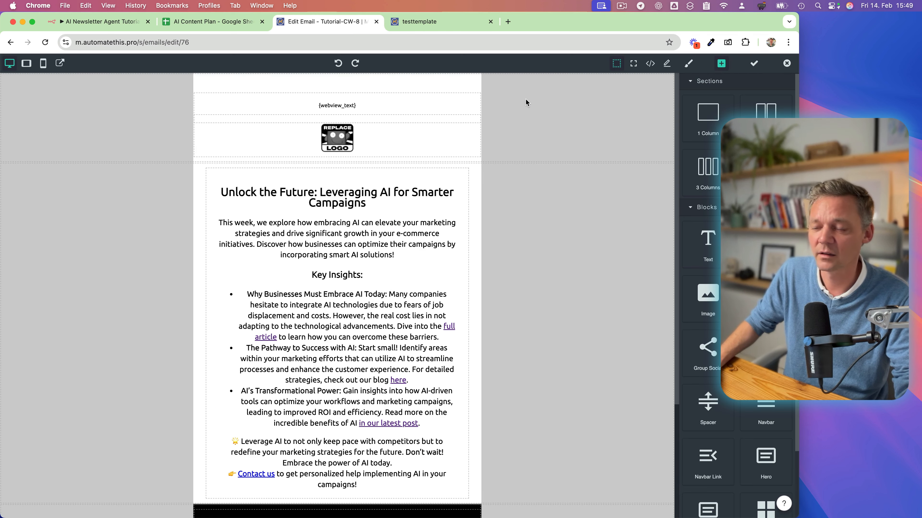
Examine the generated newsletter's layout in the builder, from the logo and main text section down to the footer.
scroll(276, 303, down, 5)
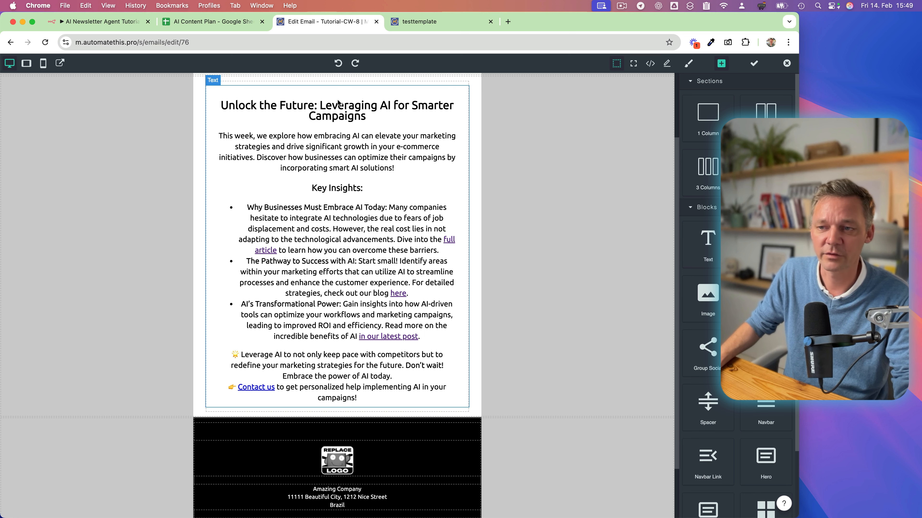
scroll(444, 175, up, 4)
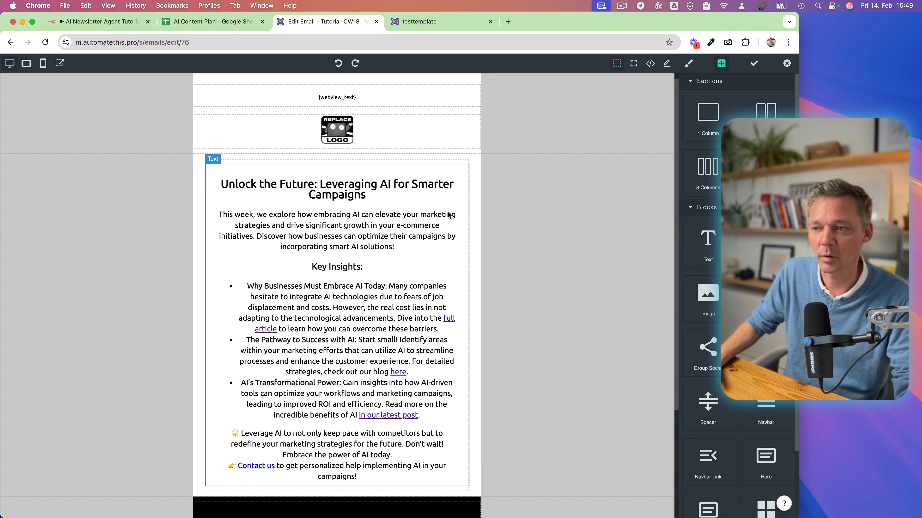
click(516, 186)
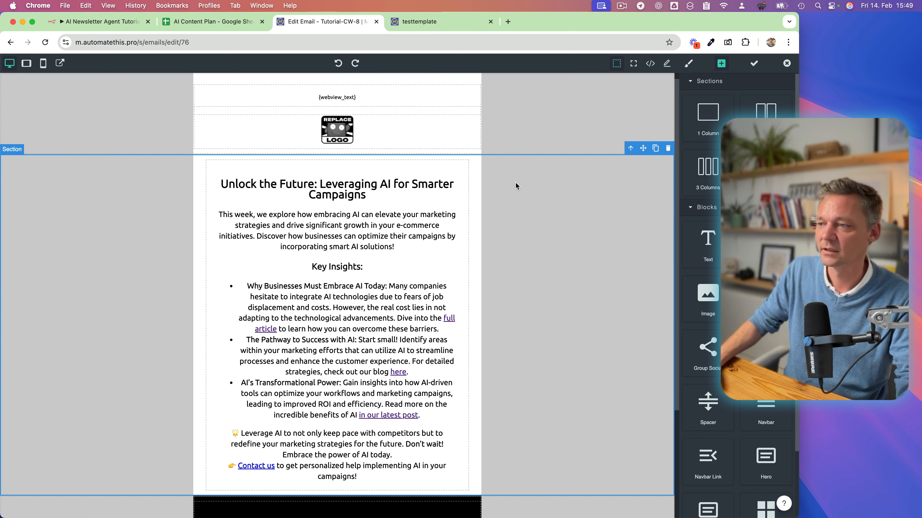
scroll(566, 286, down, 6)
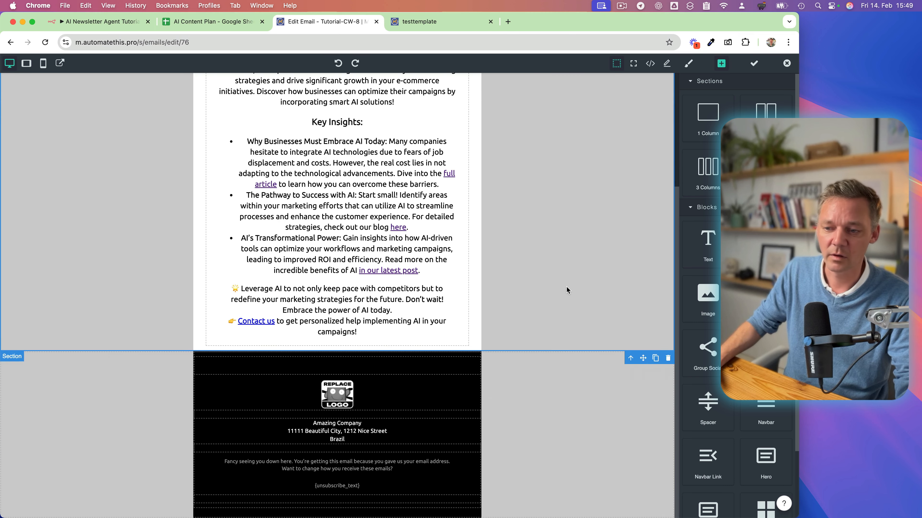
scroll(567, 290, up, 4)
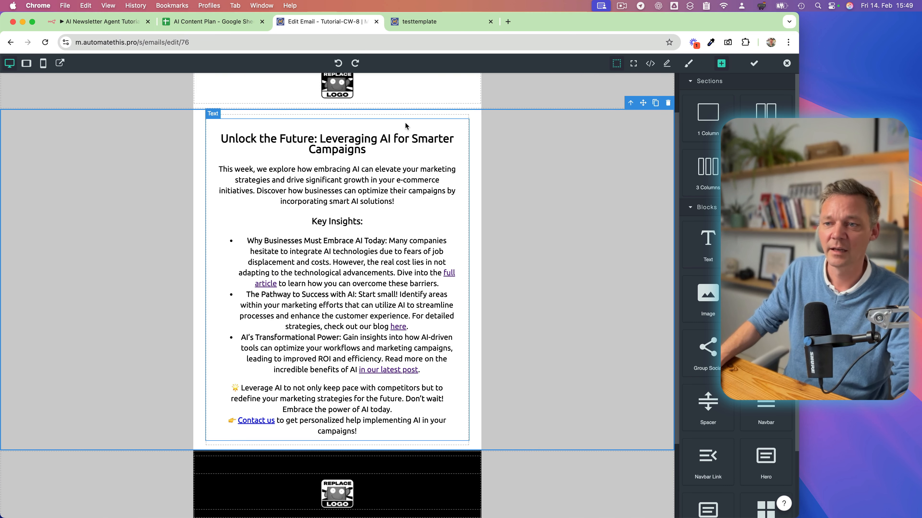
In n8n, set the alignment of the mj-text around the newsletter content to left in customMjml, and test the HTTP Request again.
click(100, 22)
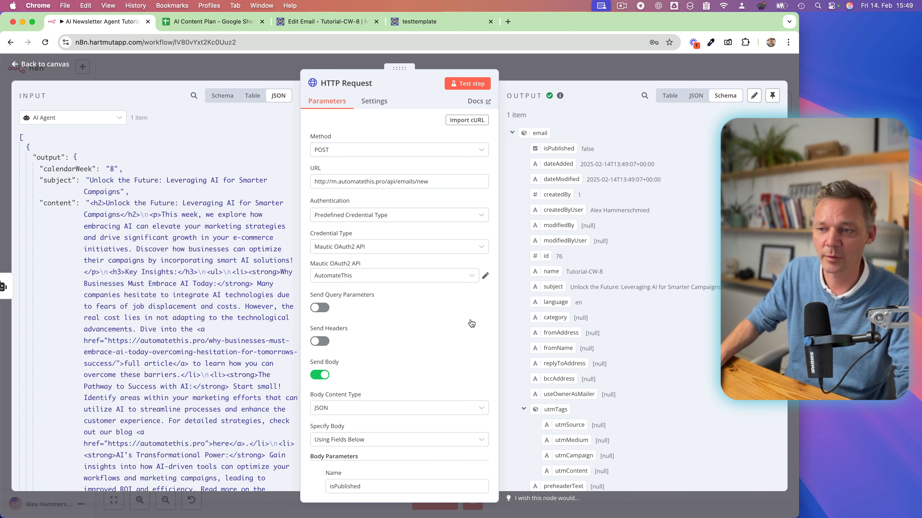
scroll(397, 341, down, 15)
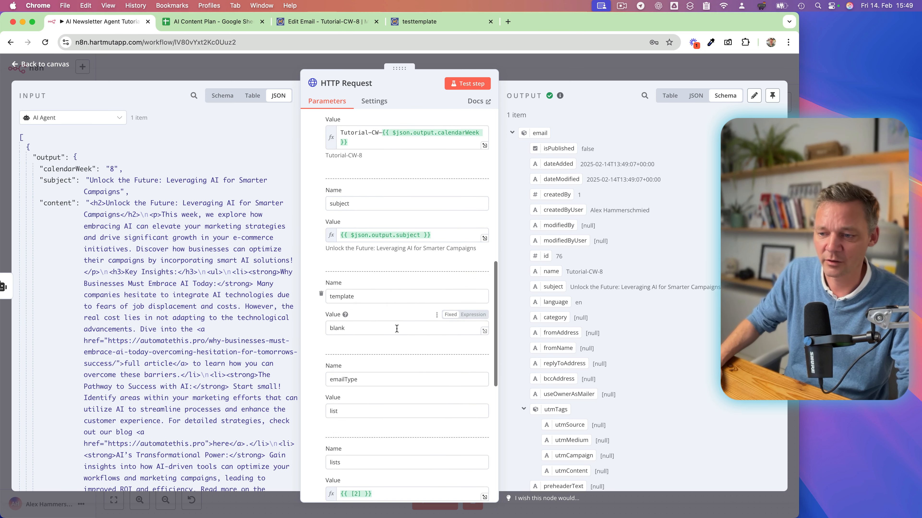
click(485, 359)
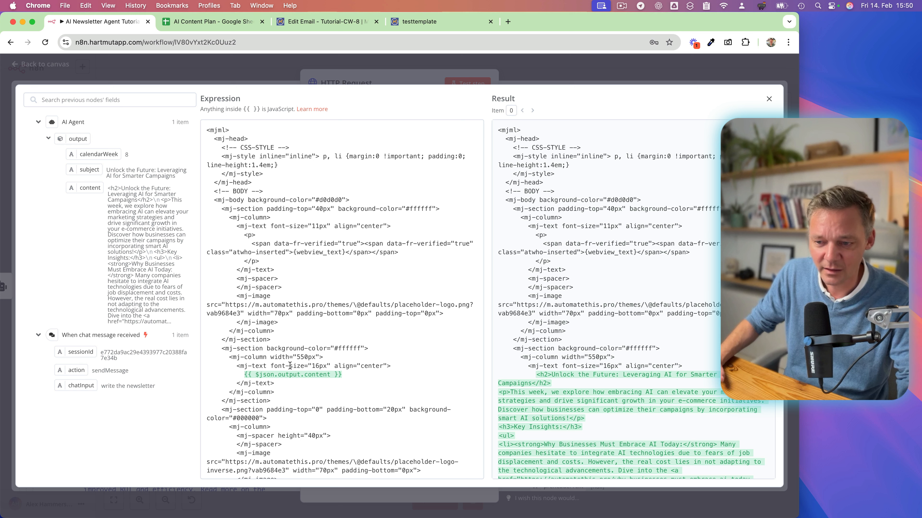
double_click(366, 366)
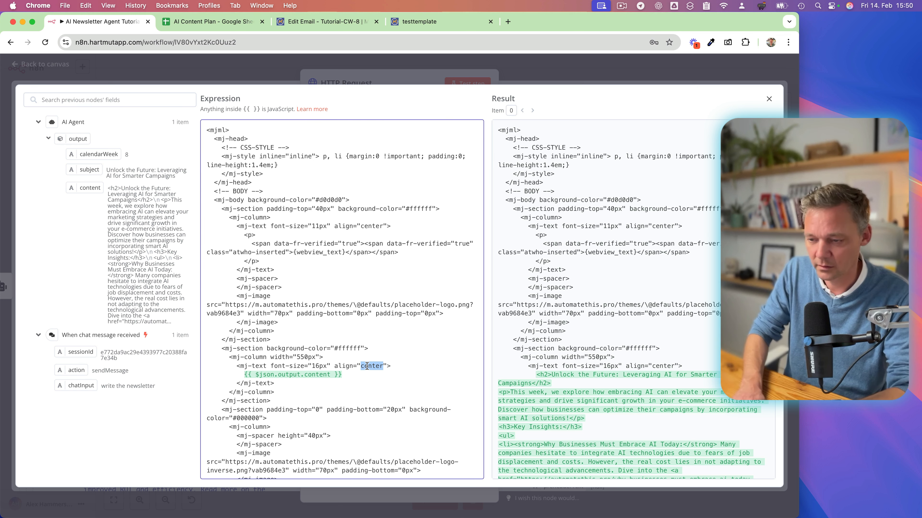
text(left)
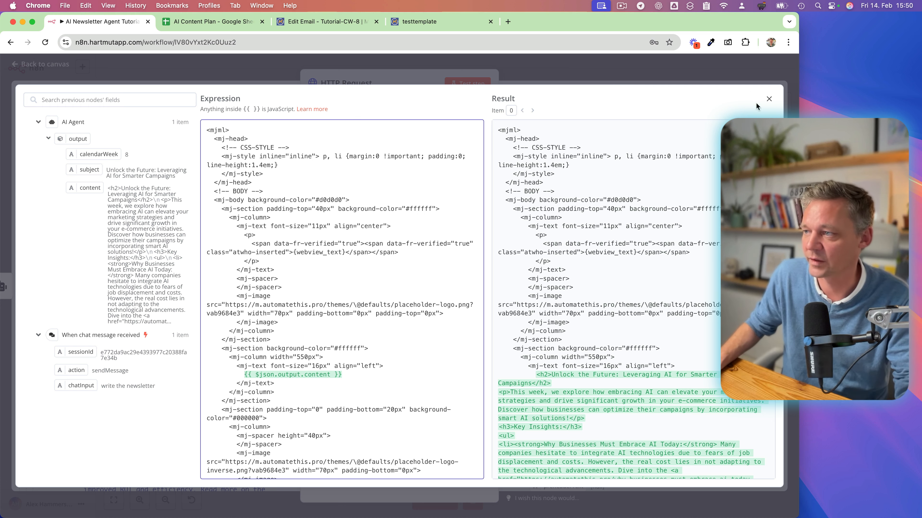
click(770, 101)
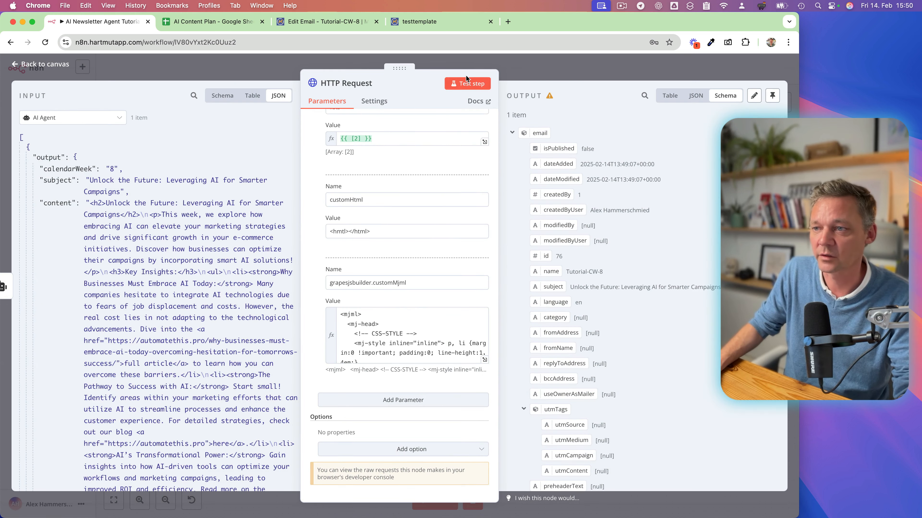
click(474, 84)
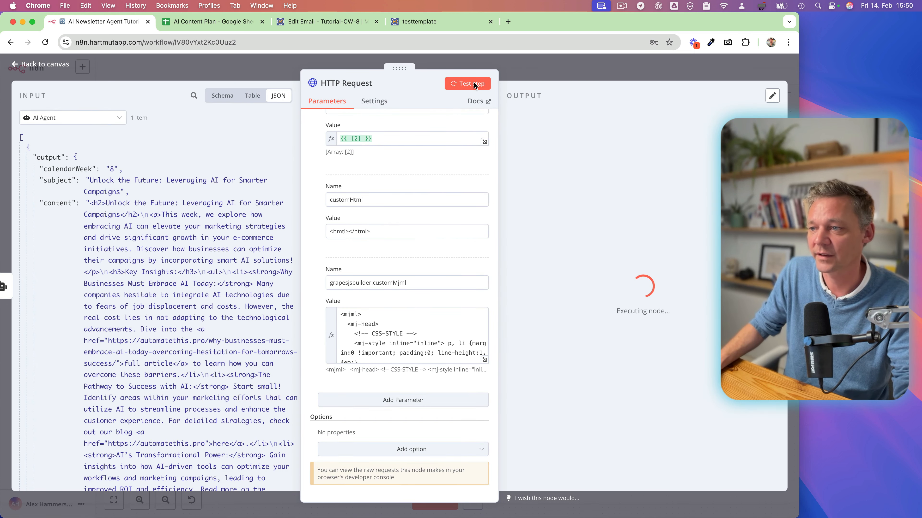
Load the edit page of email 77 in Mautic by changing the ID in the address, and open its builder.
click(310, 22)
click(206, 44)
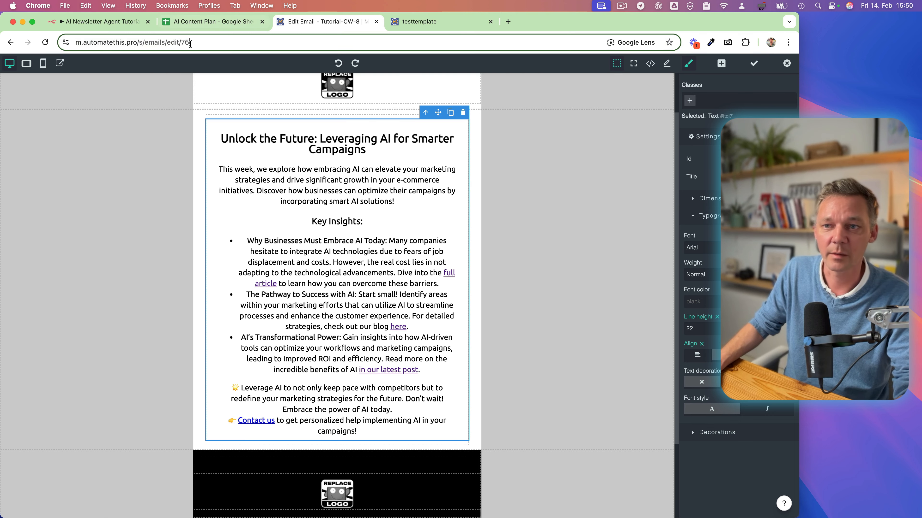
click(206, 44)
key(BackSpace)
text(7)
key(Return)
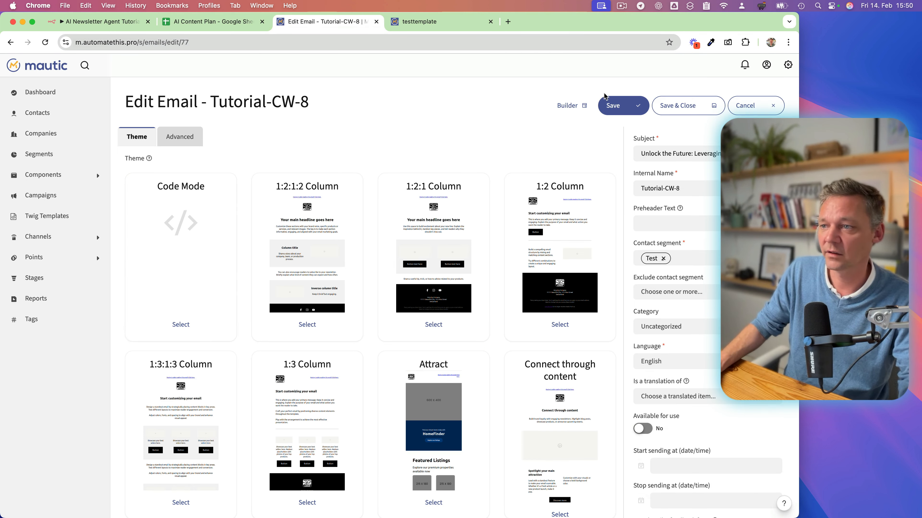
click(571, 105)
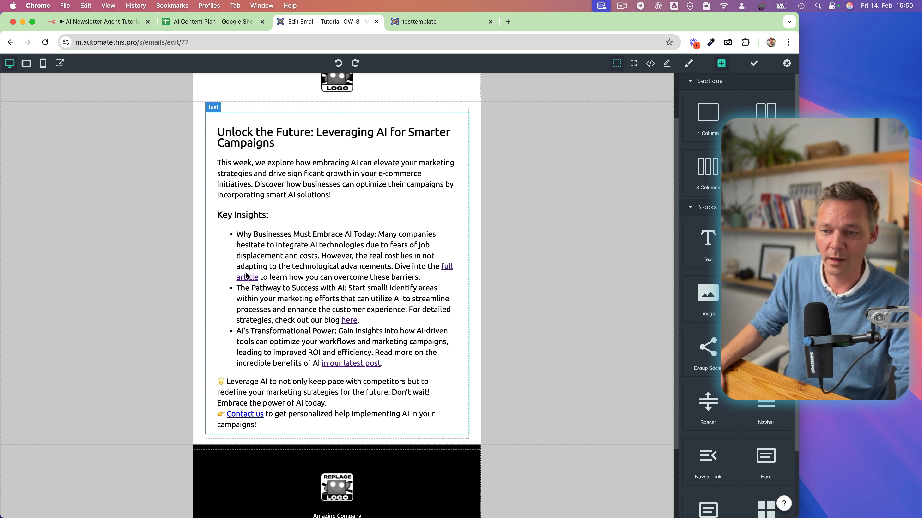
Save the email in the builder, leave the builder, save and close the email, and open its preview URL.
click(752, 63)
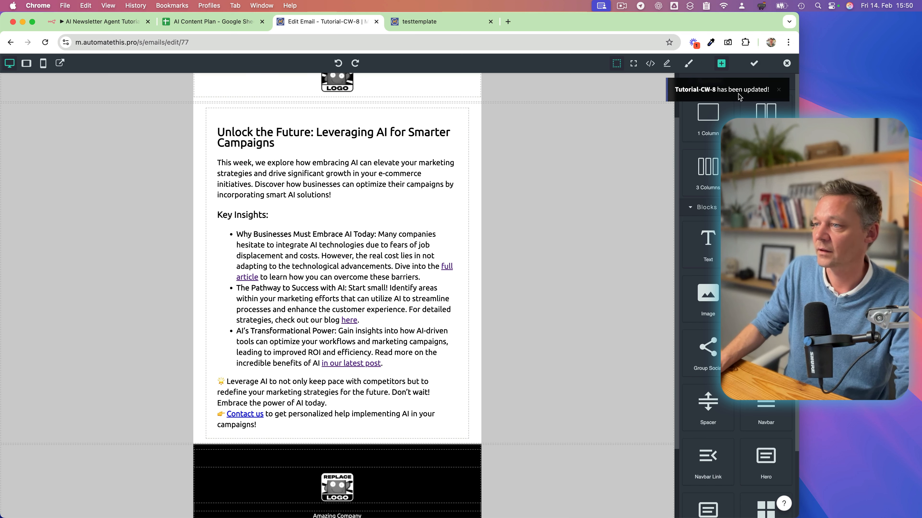
click(786, 63)
click(677, 105)
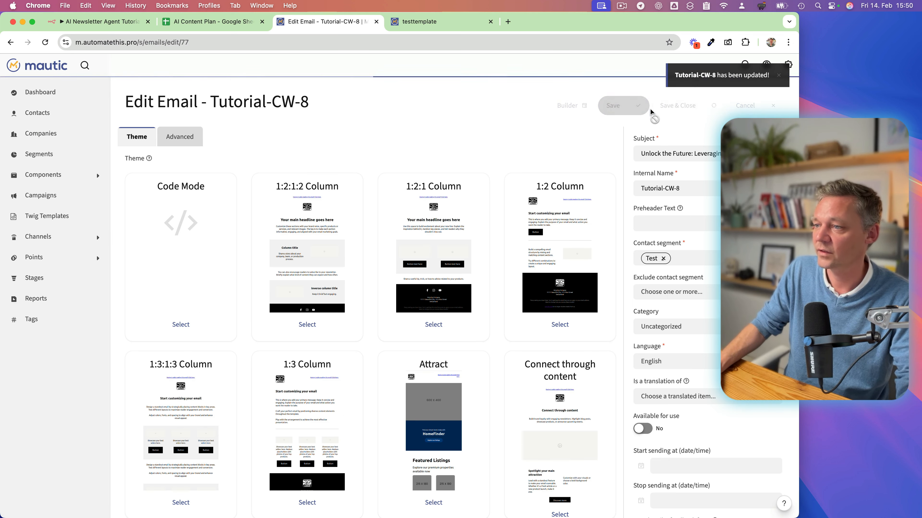
click(780, 227)
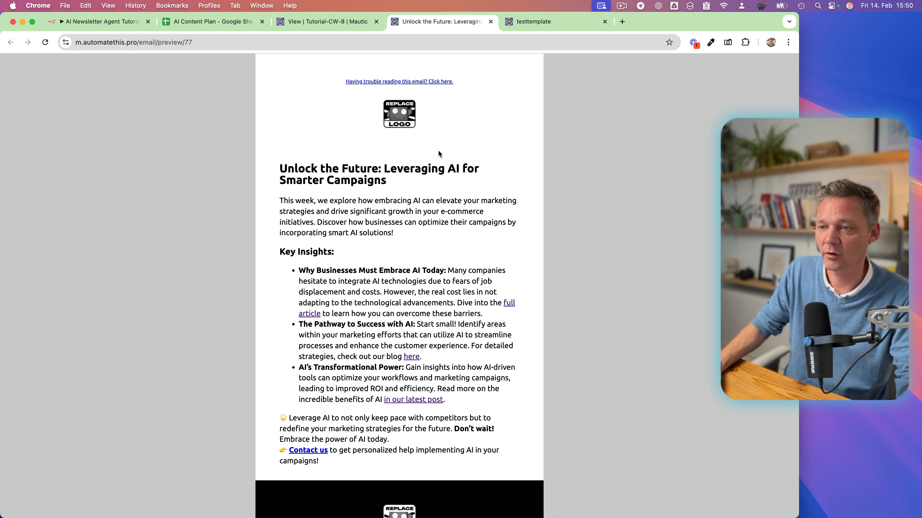
Follow the "full article" link in the email preview to check the linked blog post, and return to the preview.
scroll(349, 301, down, 3)
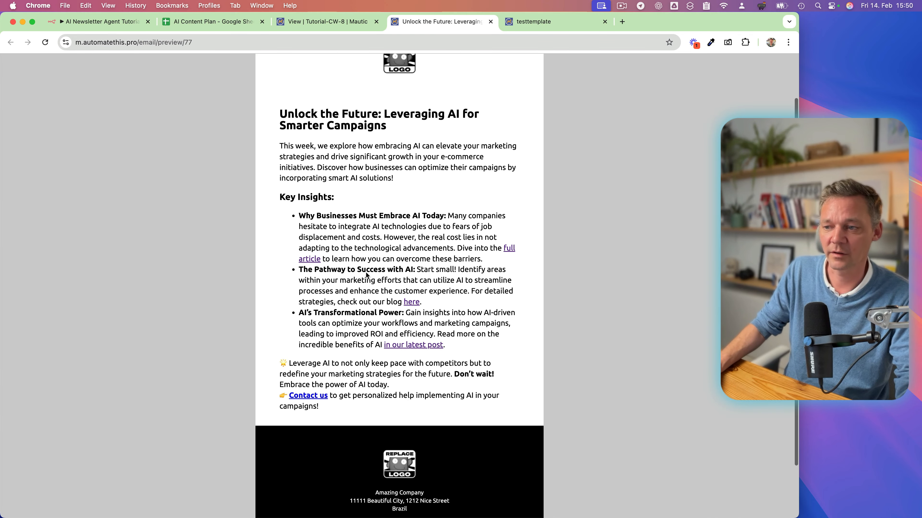
click(511, 251)
click(108, 21)
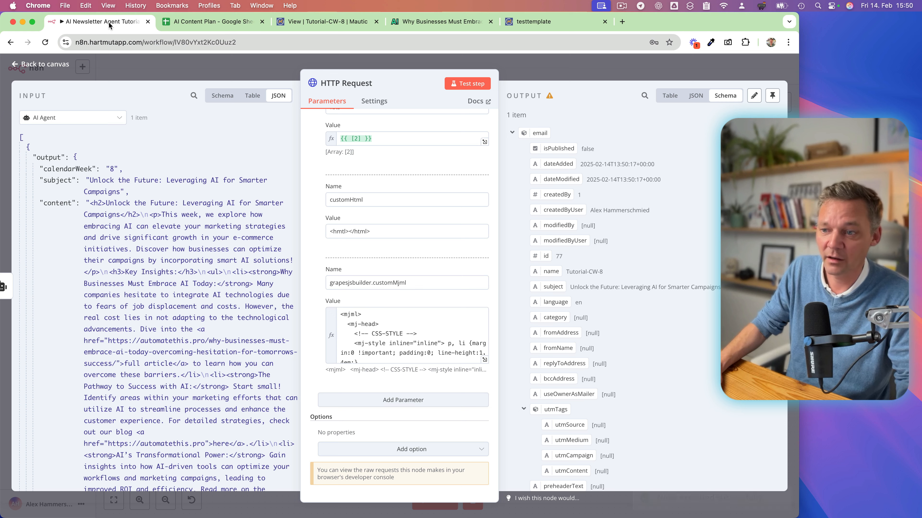
click(352, 21)
click(452, 21)
scroll(368, 112, left, 5)
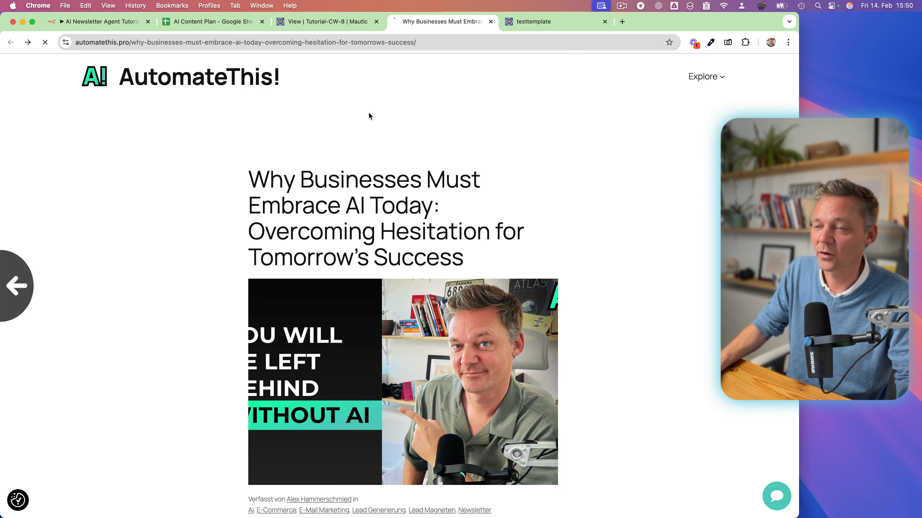
Examine the rest of the email preview, including the Contact us link and the unsubscribe link in the footer.
scroll(363, 189, down, 3)
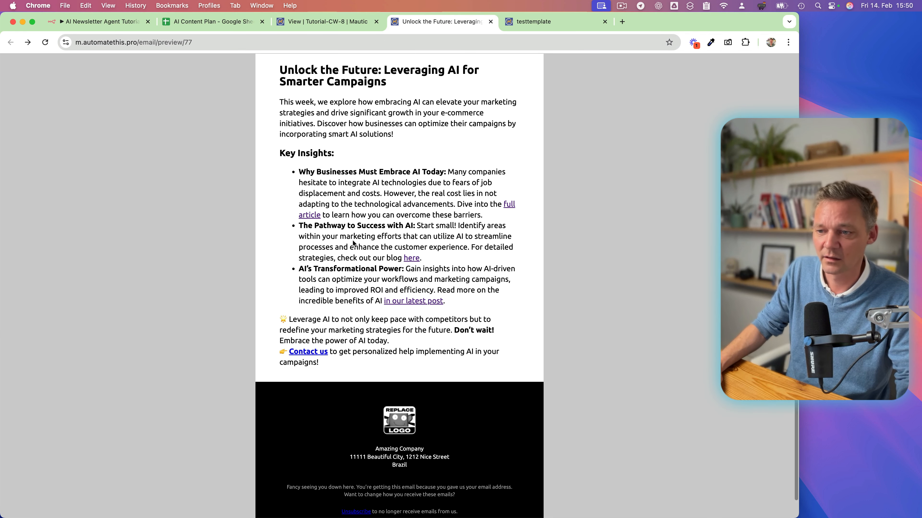
scroll(358, 264, down, 1)
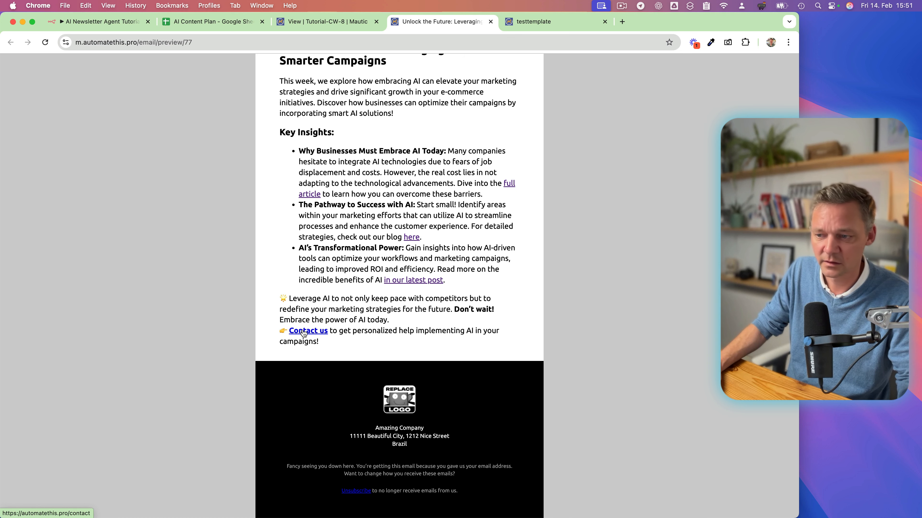
scroll(493, 307, down, 1)
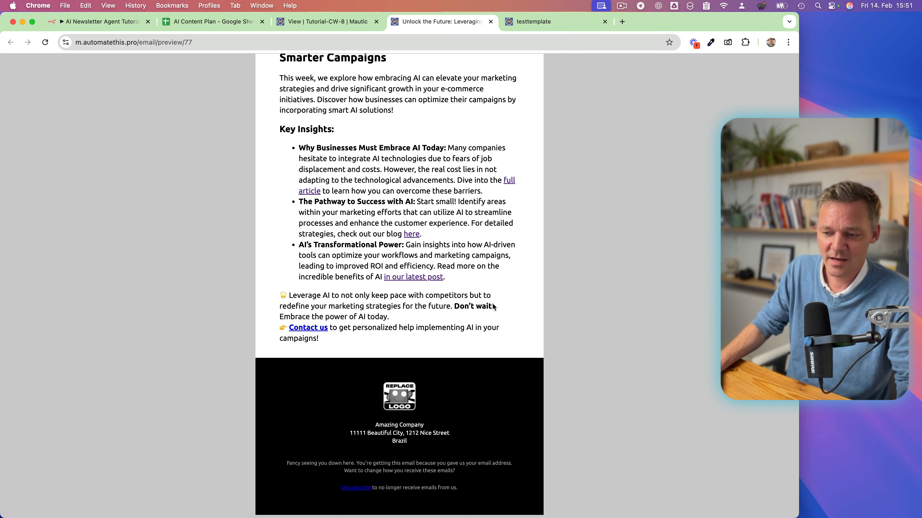
scroll(493, 307, up, 1)
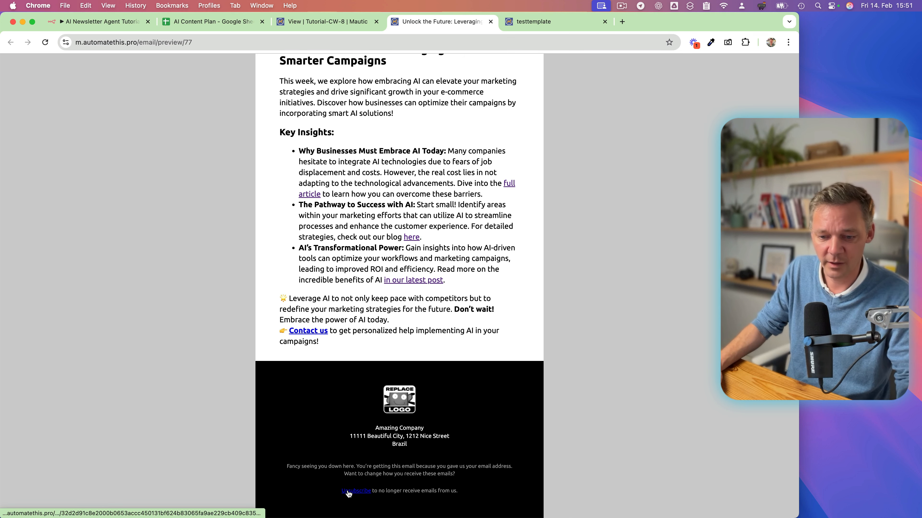